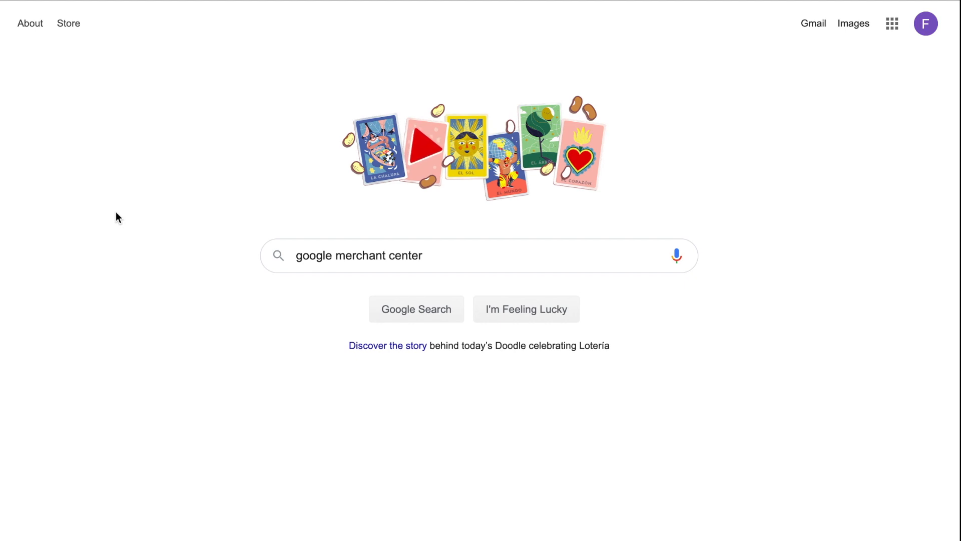
# - Search for Google Merchant Center, open its Google for Retail page, and start a new account setup
pyautogui.click(406, 318)
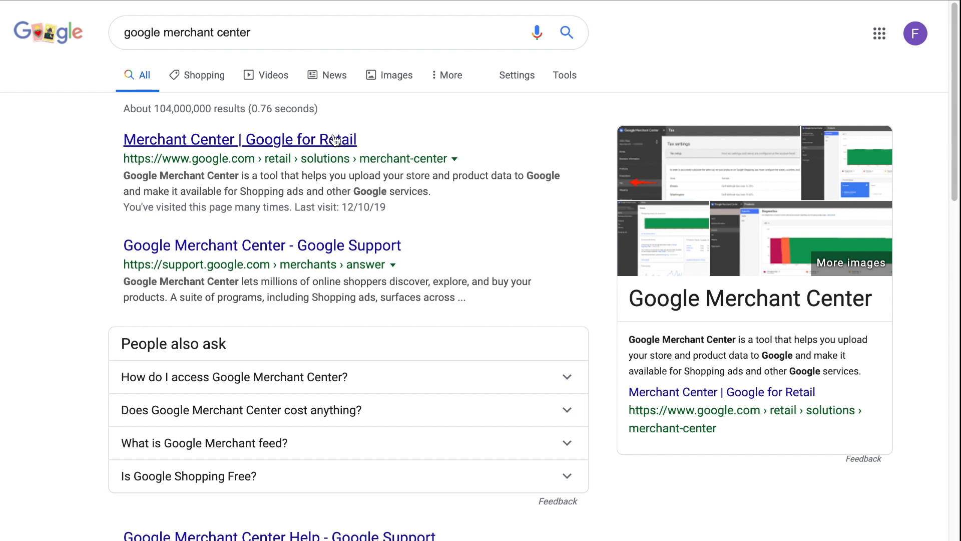
pyautogui.click(311, 144)
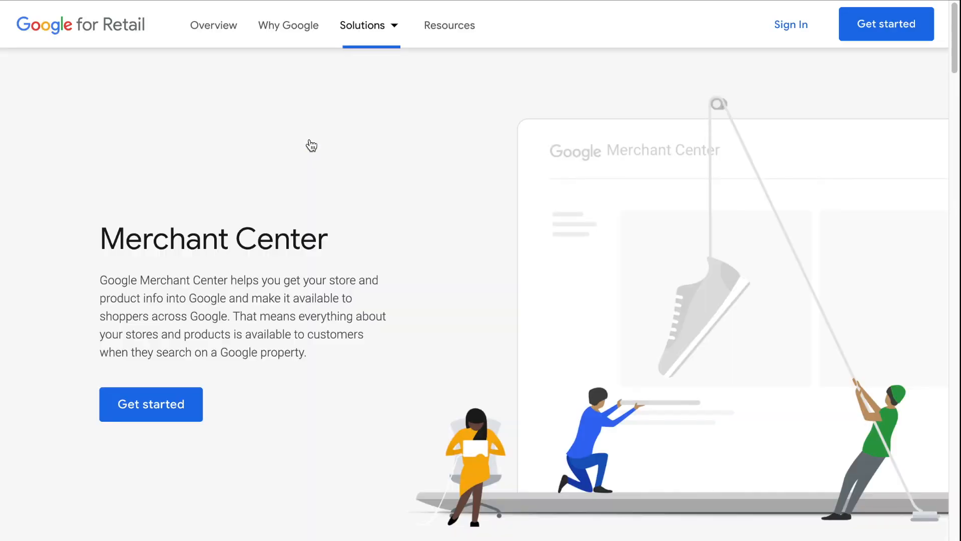
pyautogui.click(795, 28)
pyautogui.click(644, 76)
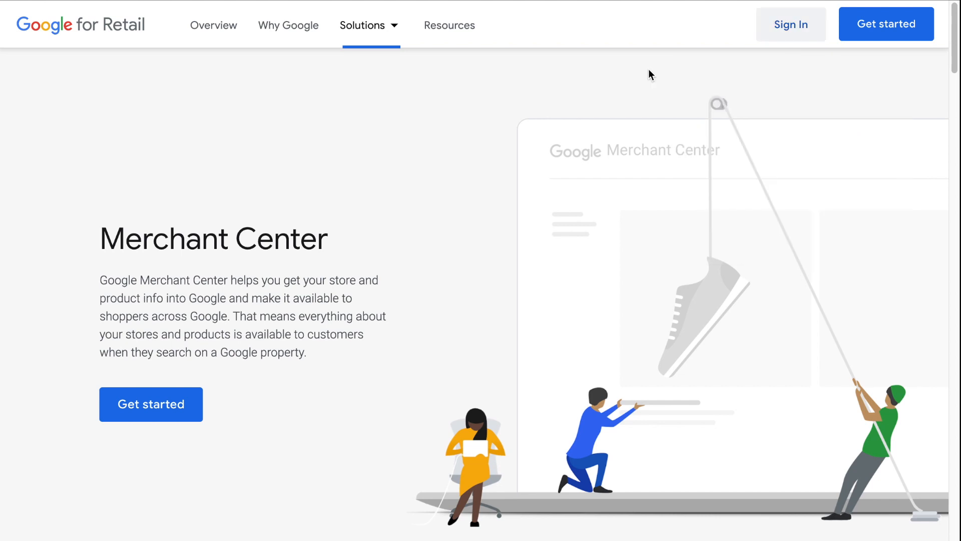
pyautogui.click(895, 35)
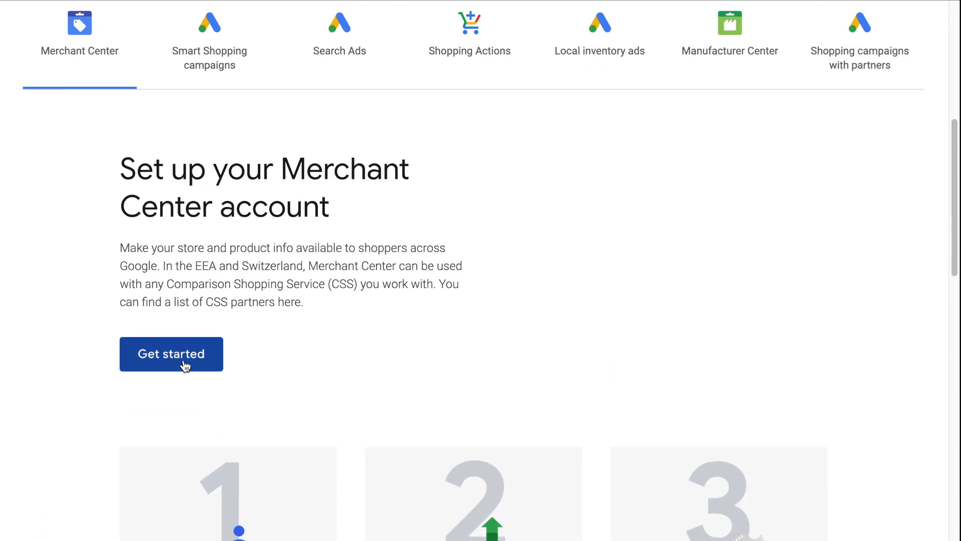
pyautogui.click(173, 356)
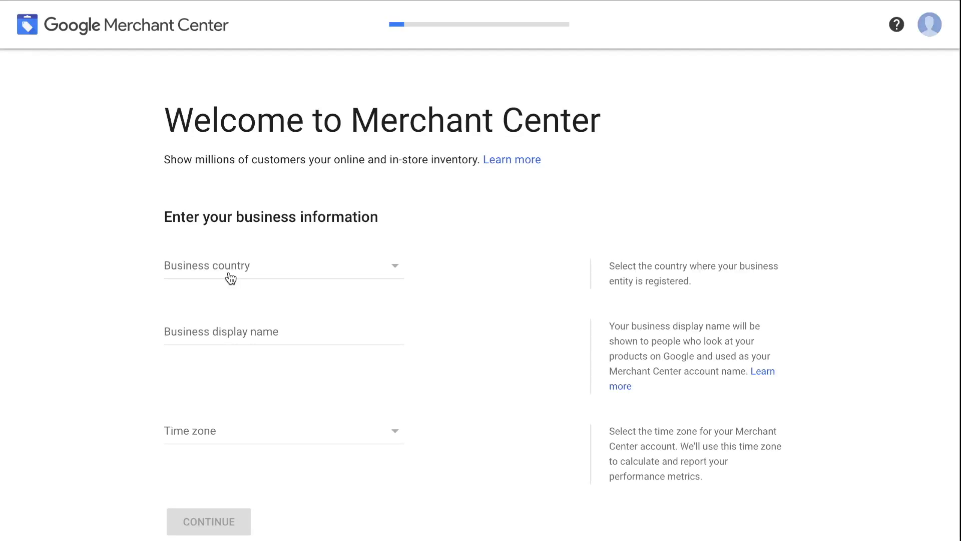
# - Set the business country to United States and the display name to FrimExpress
pyautogui.click(229, 274)
pyautogui.write('united')
pyautogui.click(232, 358)
pyautogui.click(236, 338)
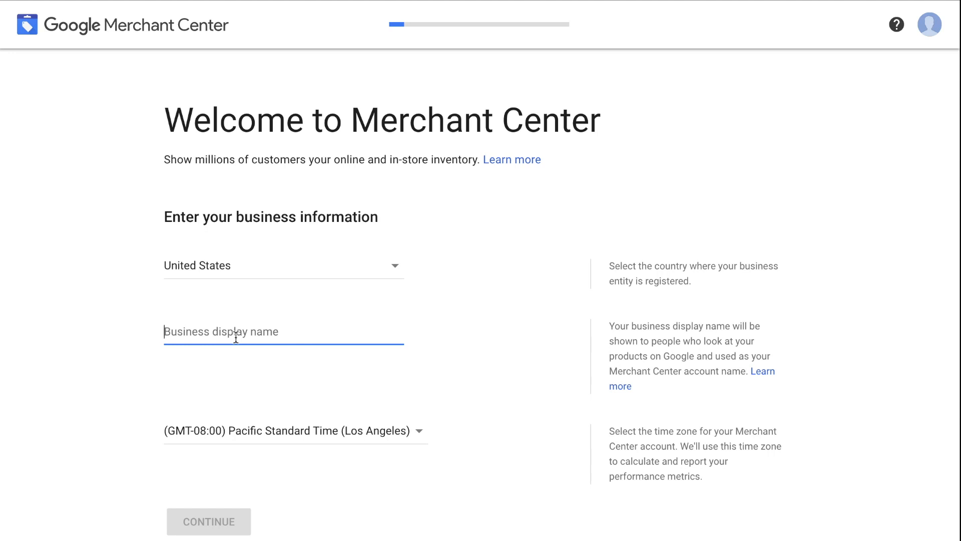
pyautogui.write('Frim')
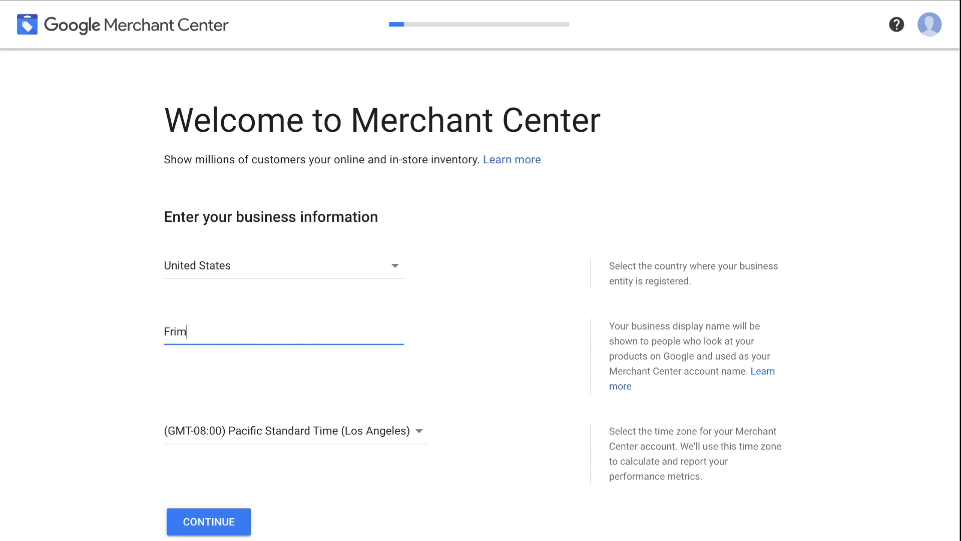
pyautogui.write(' e')
pyautogui.press('BackSpace')
pyautogui.press('BackSpace')
pyautogui.write('Express')
# - Choose Eastern Standard Time (New York) as the time zone and continue
pyautogui.click(386, 430)
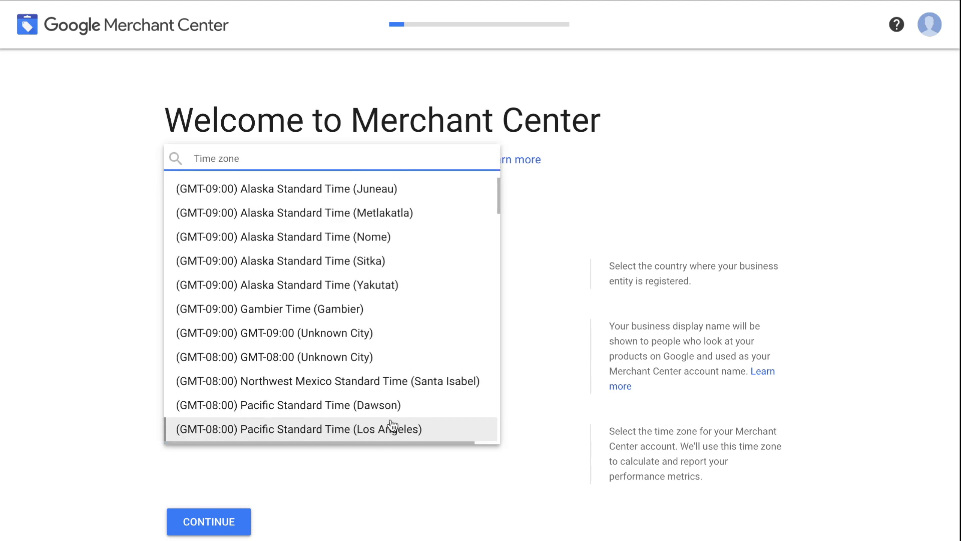
pyautogui.write('new o')
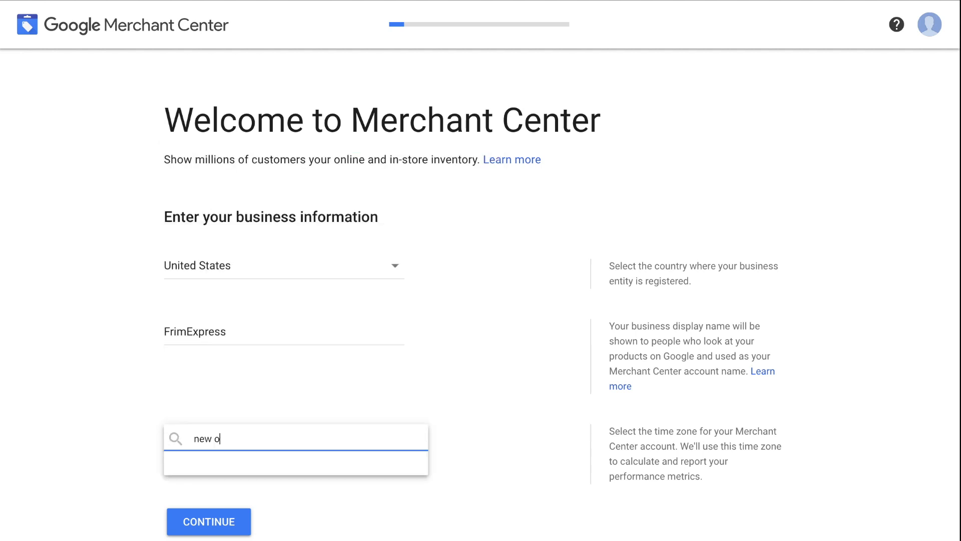
pyautogui.press('BackSpace')
pyautogui.write('yo')
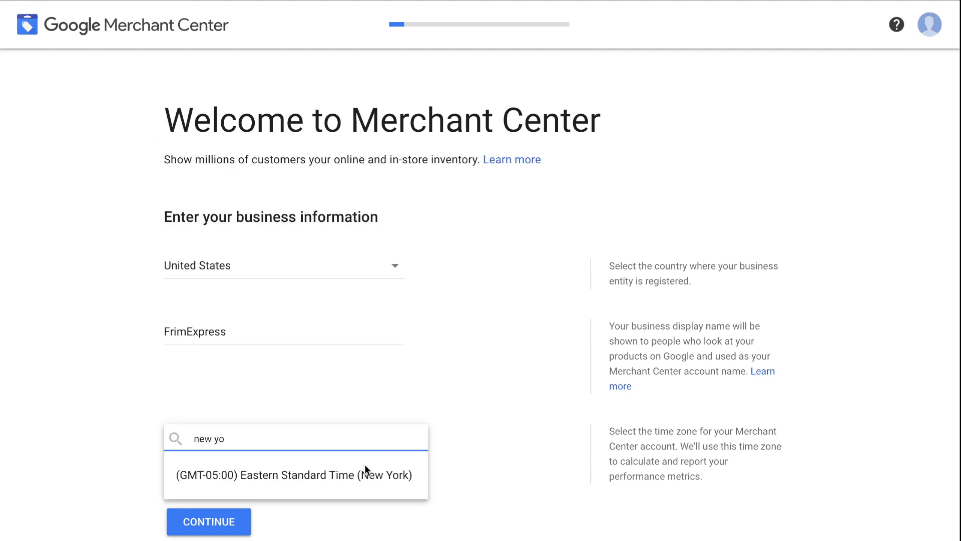
pyautogui.click(345, 481)
pyautogui.click(215, 520)
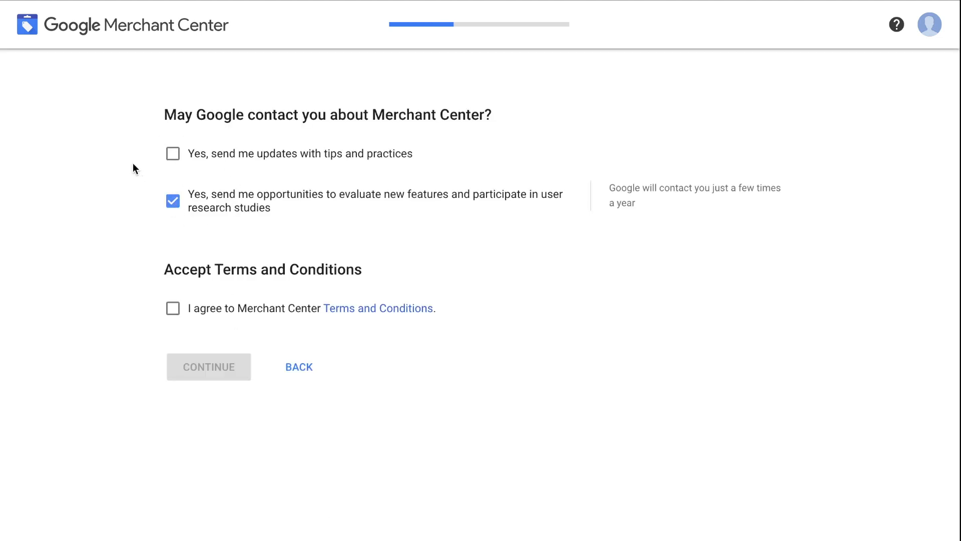
# - Decline research-study invitations, accept the Merchant Center Terms and Conditions, and continue
pyautogui.click(176, 211)
pyautogui.click(172, 310)
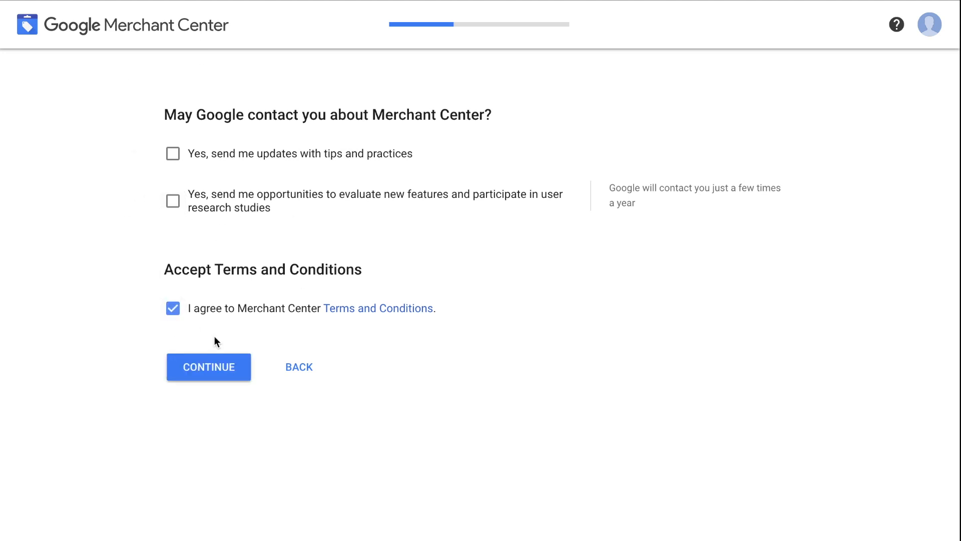
pyautogui.click(219, 370)
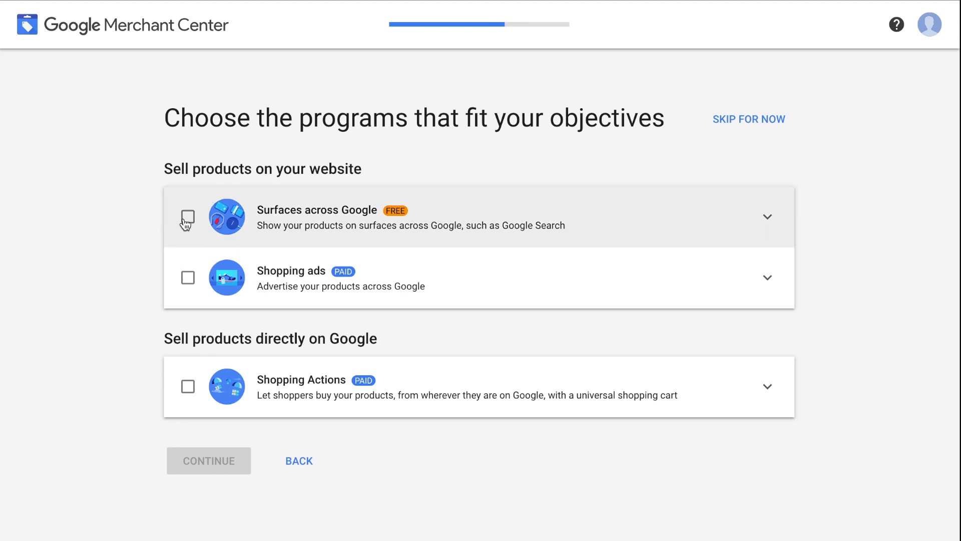
# - Sign up for Surfaces across Google, Shopping ads and Shopping Actions, then continue to the summary
pyautogui.click(187, 220)
pyautogui.click(188, 278)
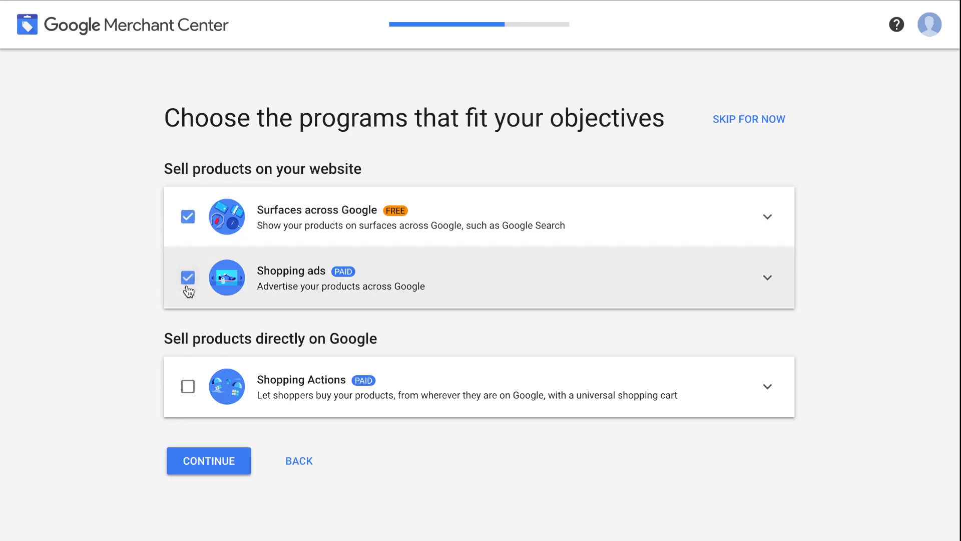
pyautogui.click(187, 385)
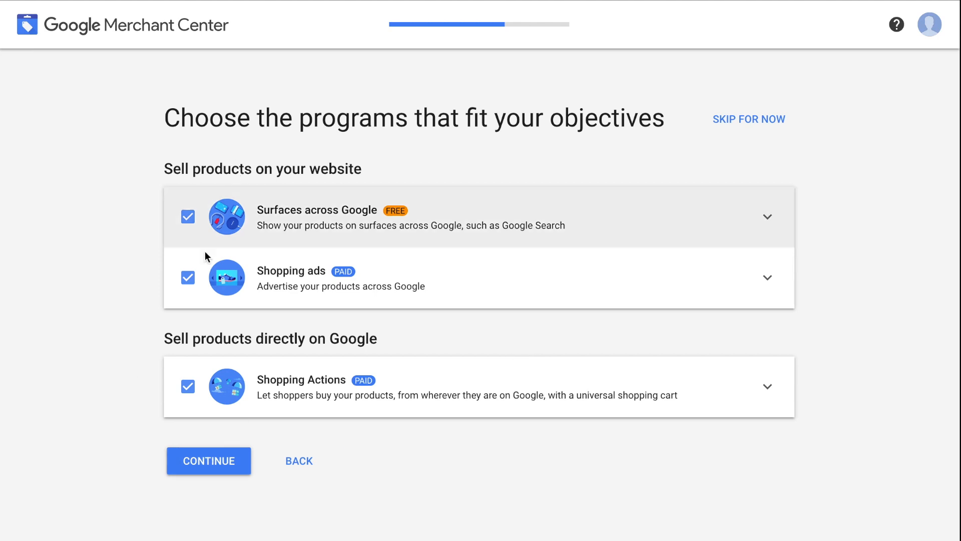
pyautogui.click(214, 466)
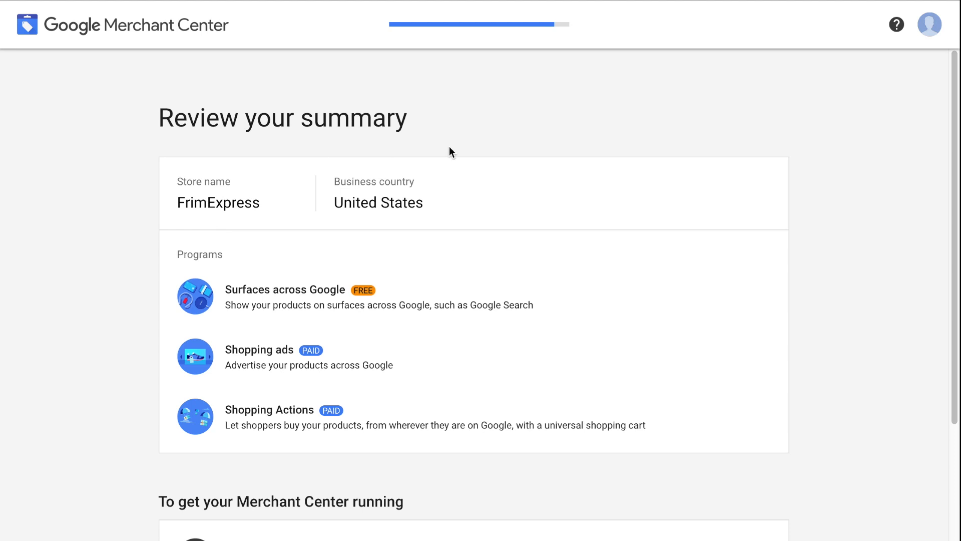
# - Finish the setup summary and go to Business information under Tools and settings
pyautogui.scroll(-5, 527, 256)
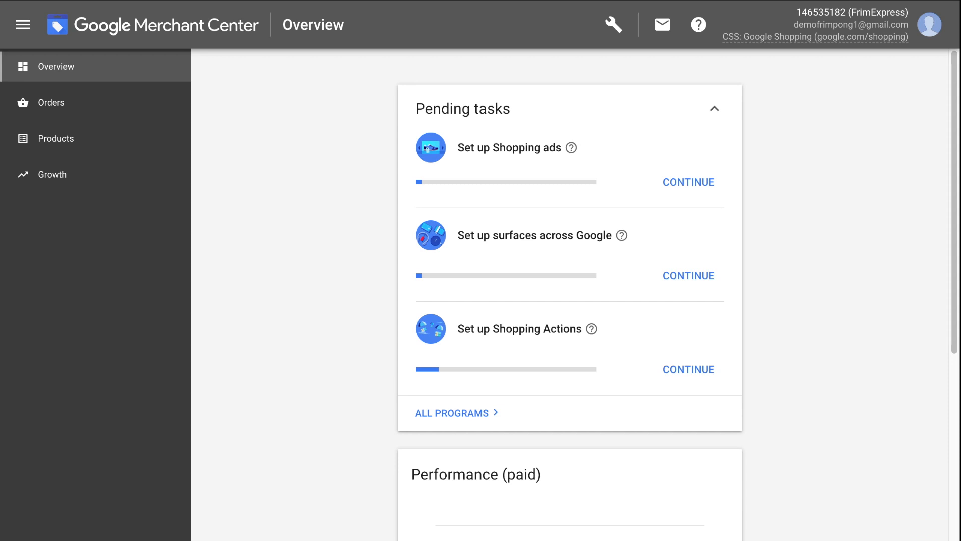
pyautogui.click(606, 33)
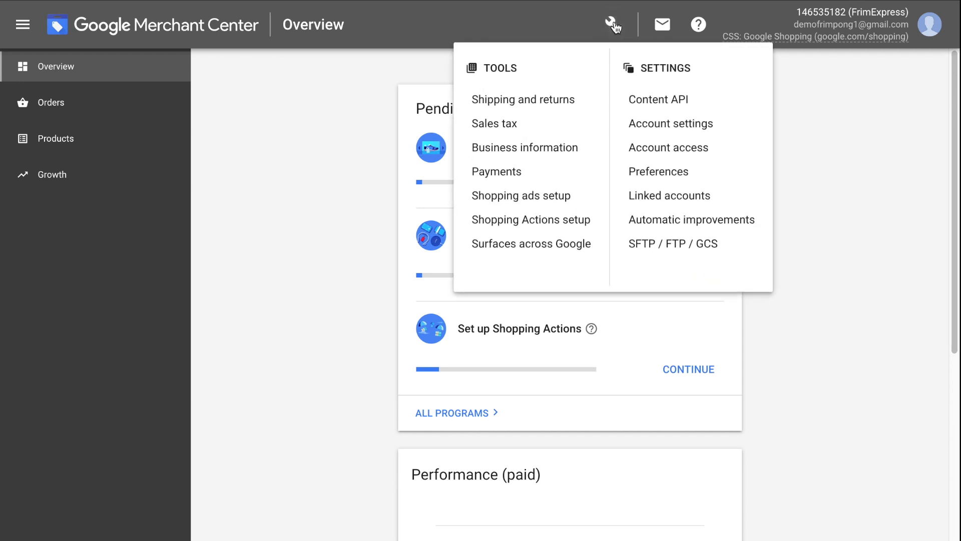
pyautogui.click(559, 152)
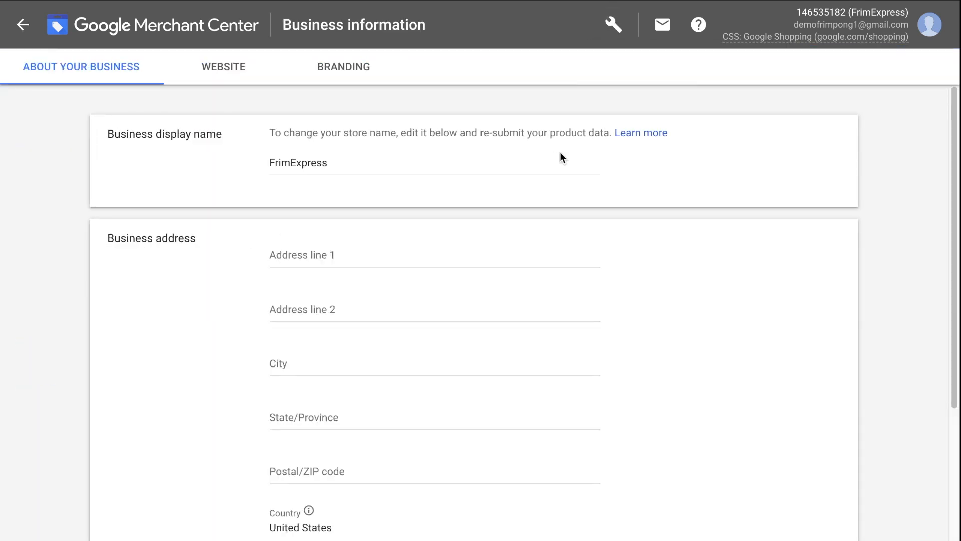
# - Copy the store's root URL, without /admin, from the Shopify admin address bar
pyautogui.click(232, 76)
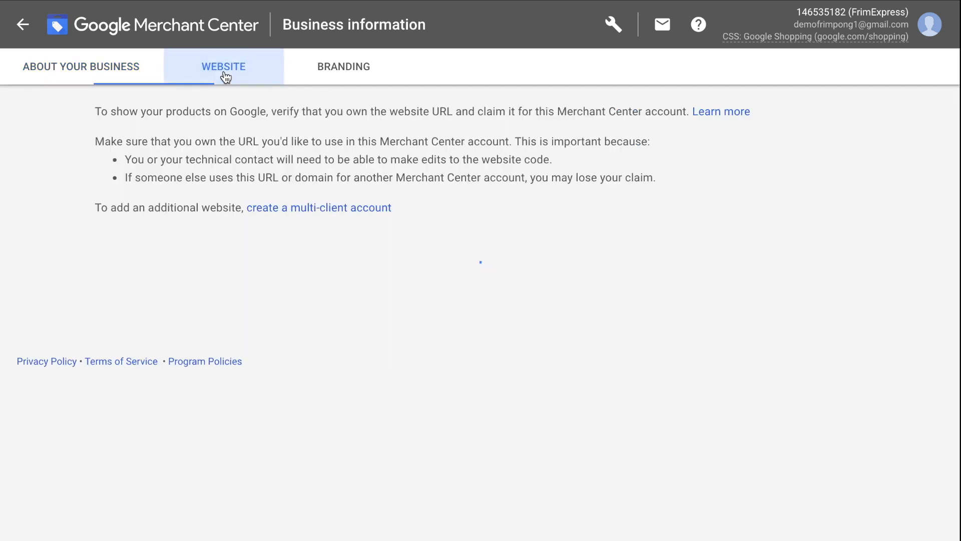
pyautogui.click(357, 266)
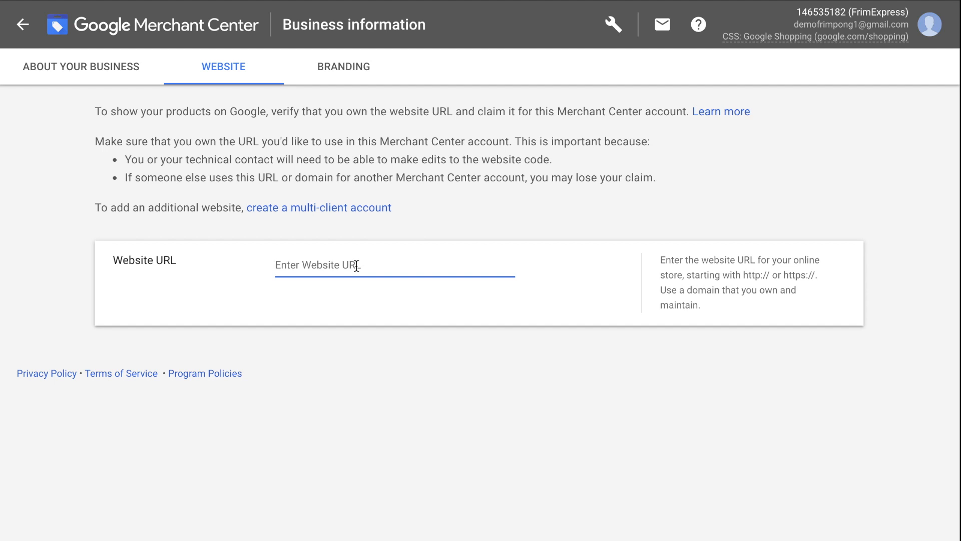
pyautogui.moveTo(223, 1)
pyautogui.click(47, 26)
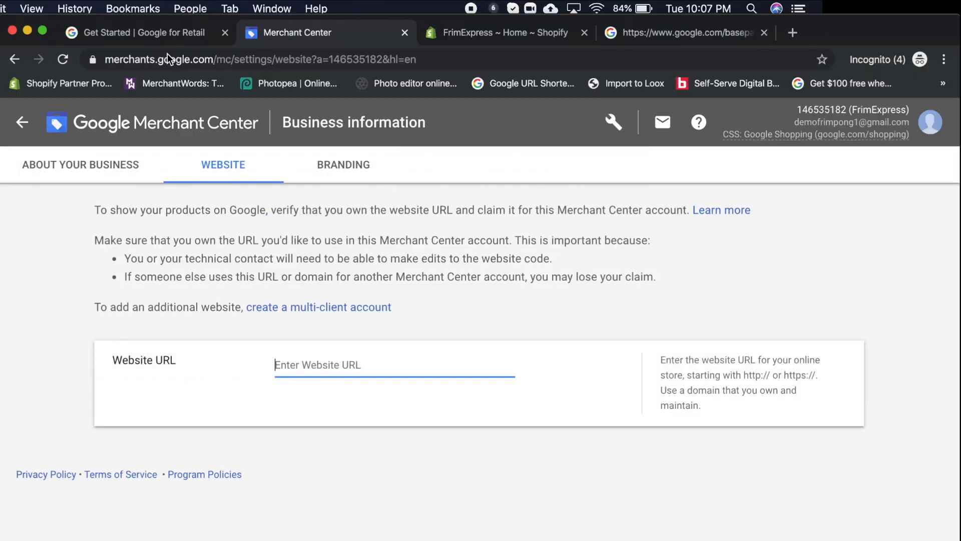
pyautogui.click(453, 37)
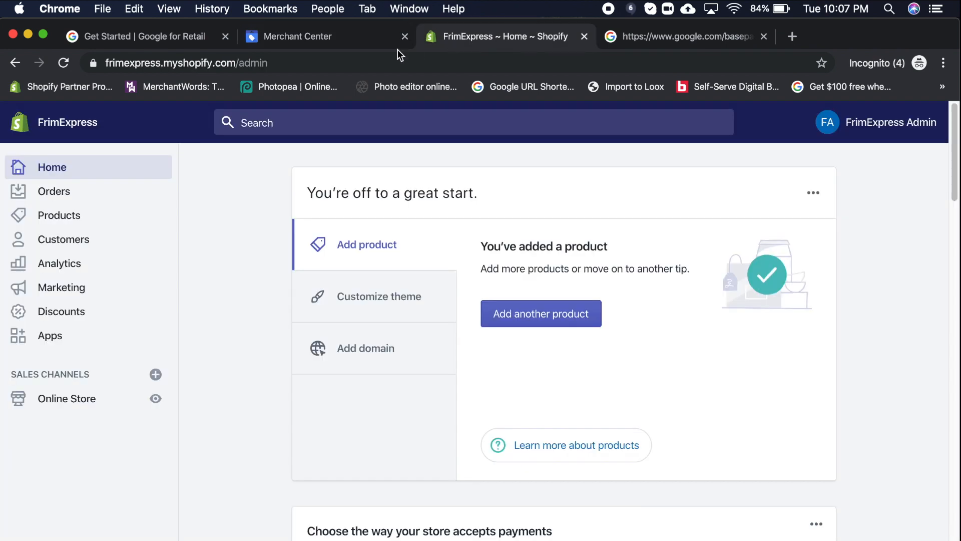
pyautogui.click(328, 64)
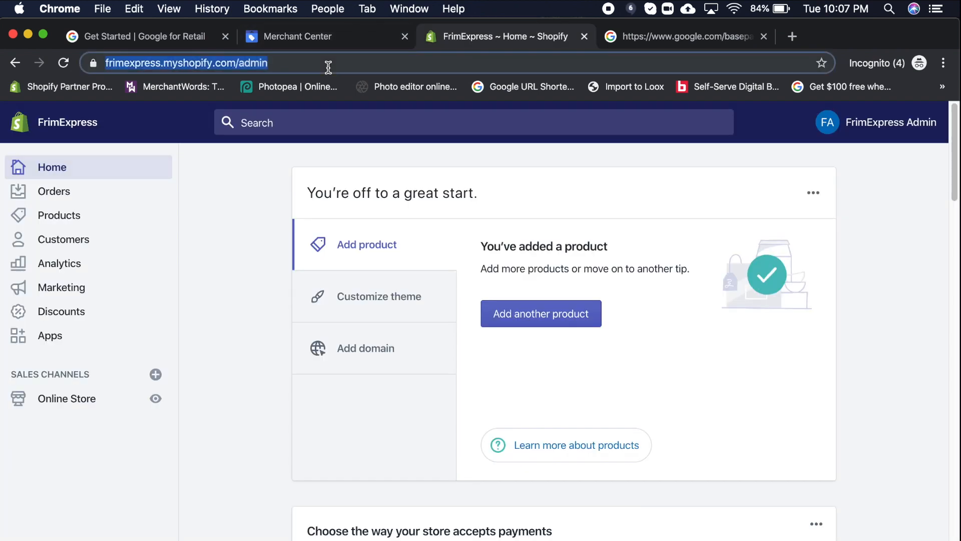
pyautogui.click(244, 64)
pyautogui.moveTo(274, 63); pyautogui.dragTo(157, 53)
pyautogui.press('super+c')
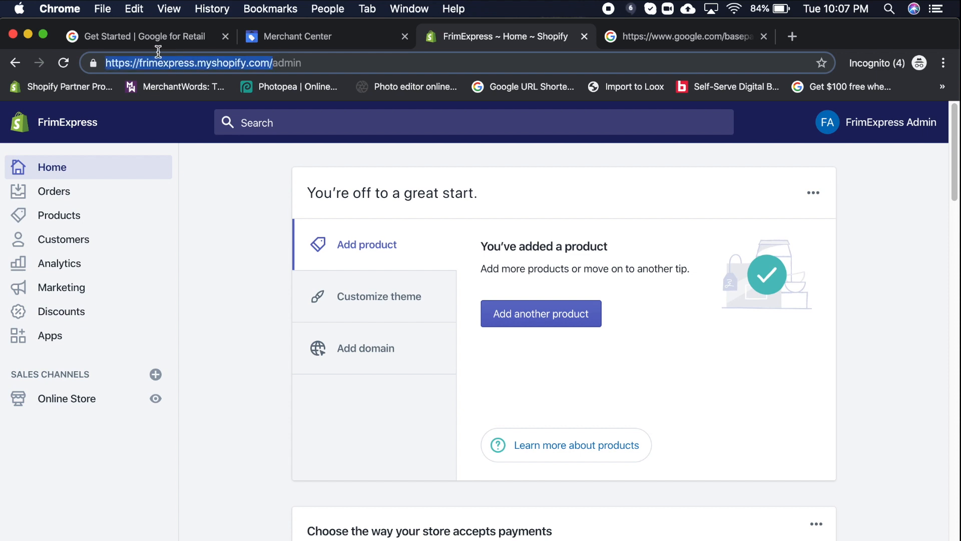
pyautogui.click(301, 38)
pyautogui.click(44, 35)
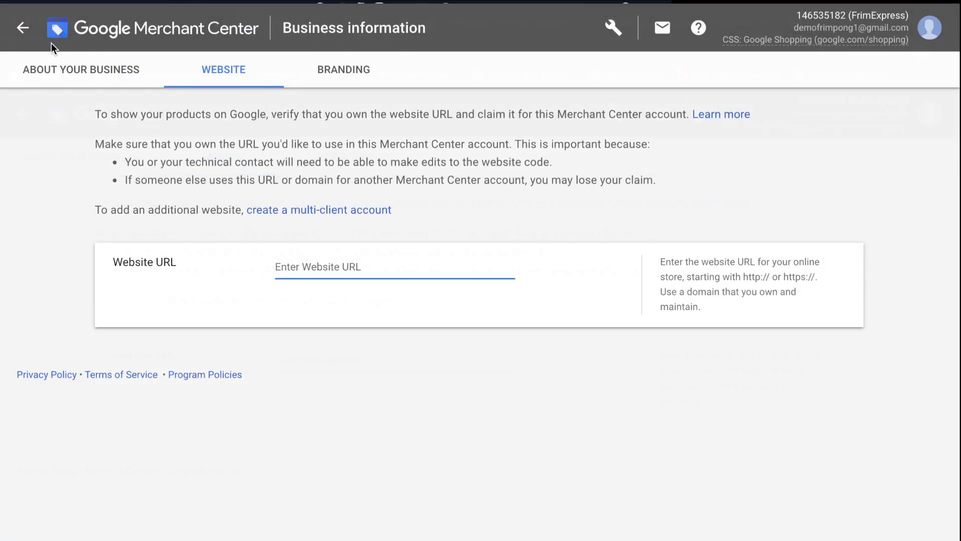
pyautogui.click(286, 274)
pyautogui.press('super+v')
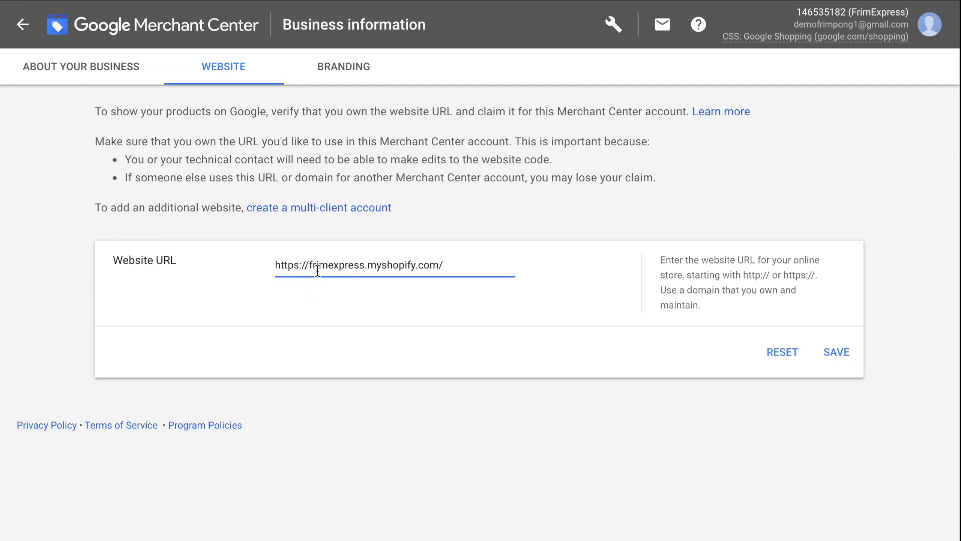
pyautogui.click(832, 351)
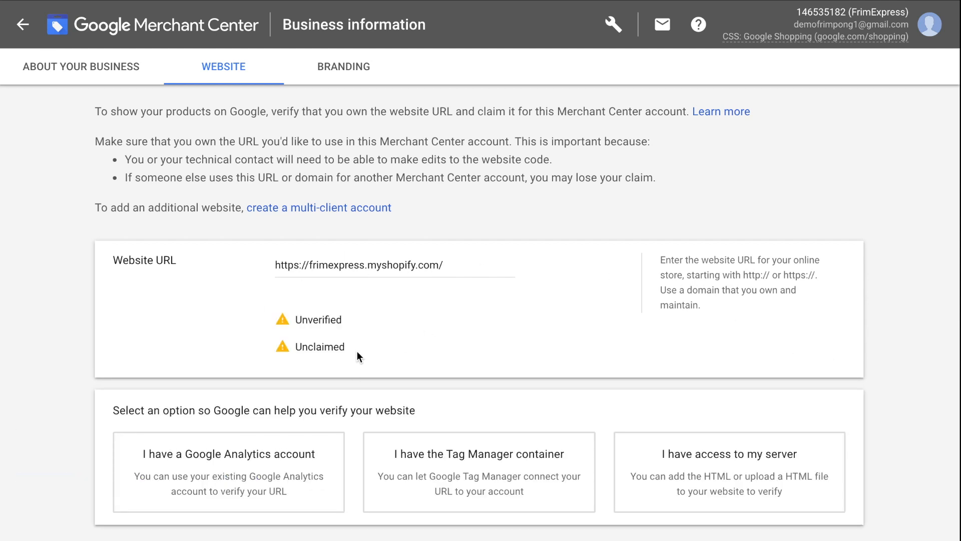
# - Pick server-access verification via homepage HTML tag and copy the verification meta tag
pyautogui.click(746, 474)
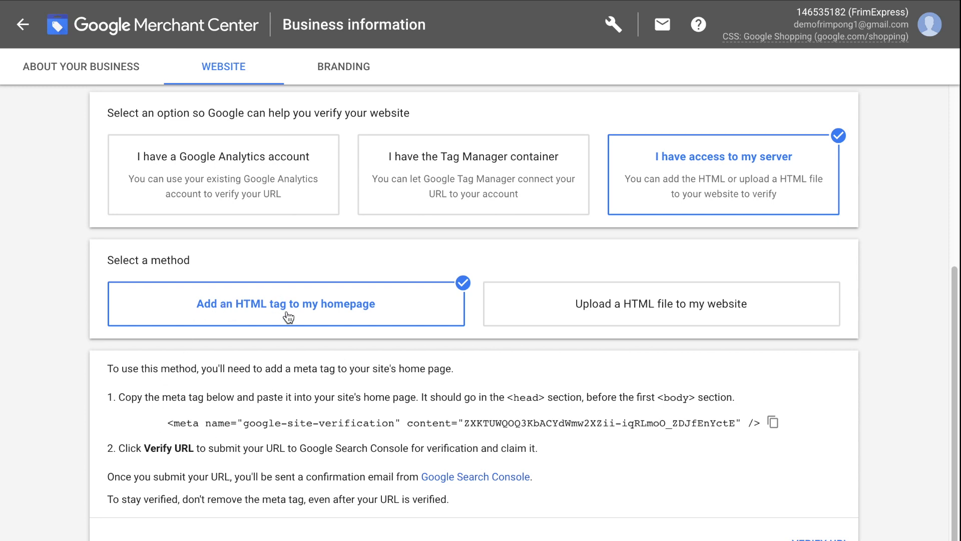
pyautogui.click(774, 423)
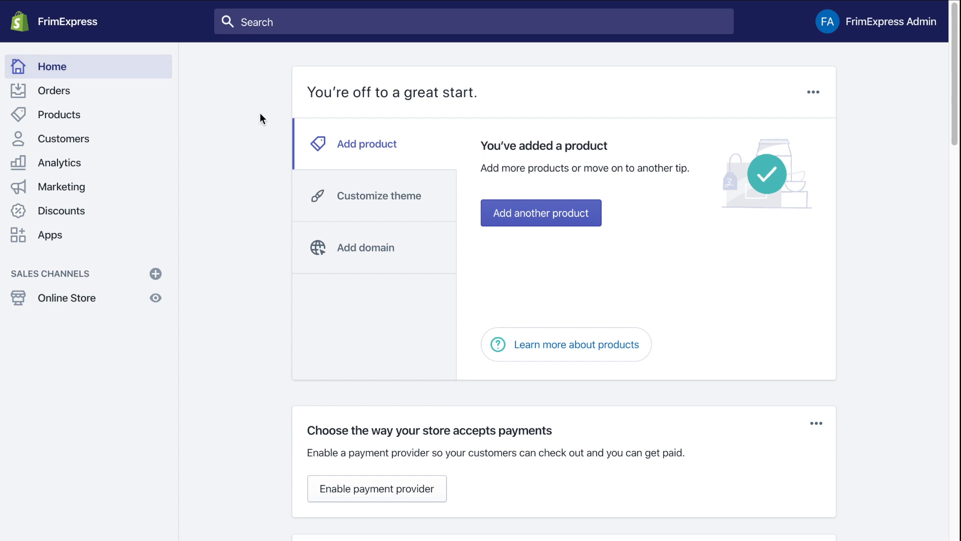
# - Disable the store password in Preferences and save, then open the Debut theme's Actions menu
pyautogui.click(56, 310)
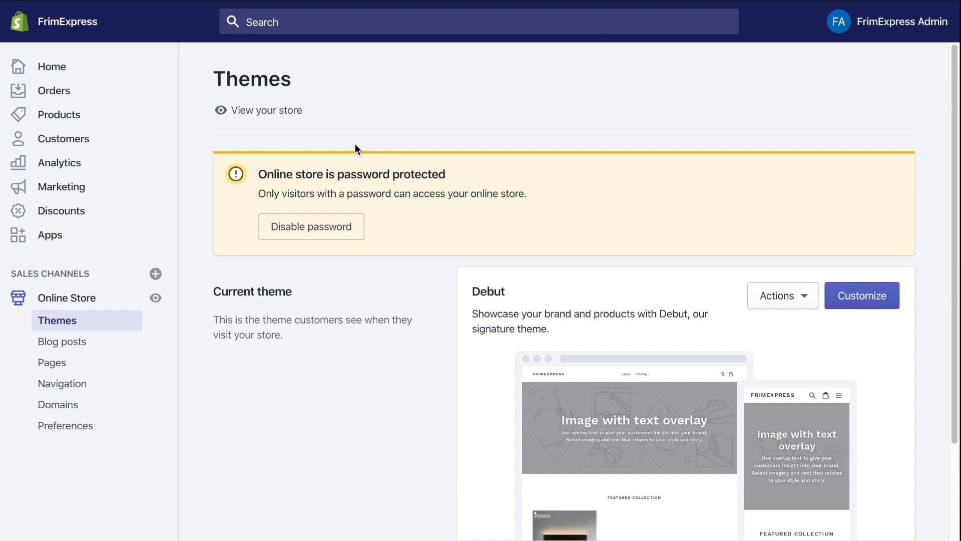
pyautogui.click(311, 239)
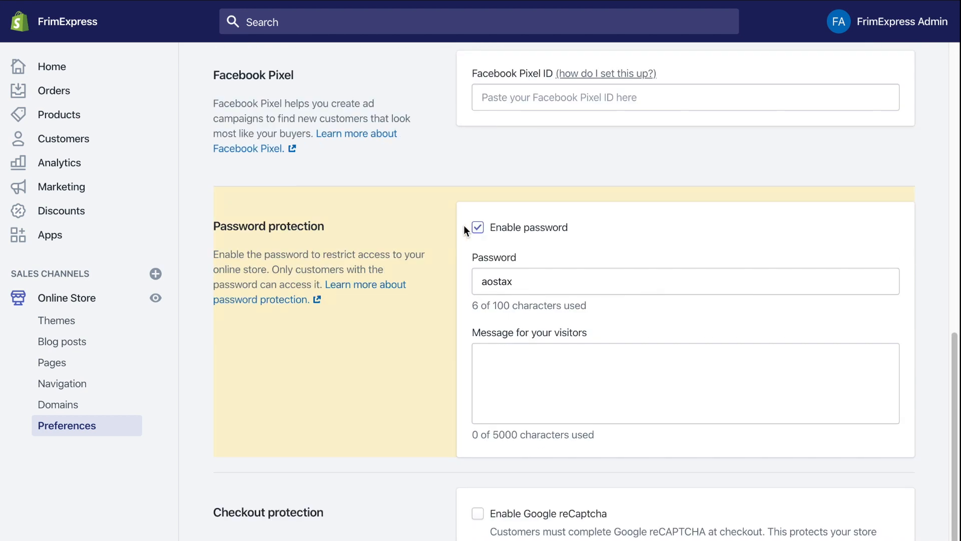
pyautogui.click(478, 228)
pyautogui.click(889, 24)
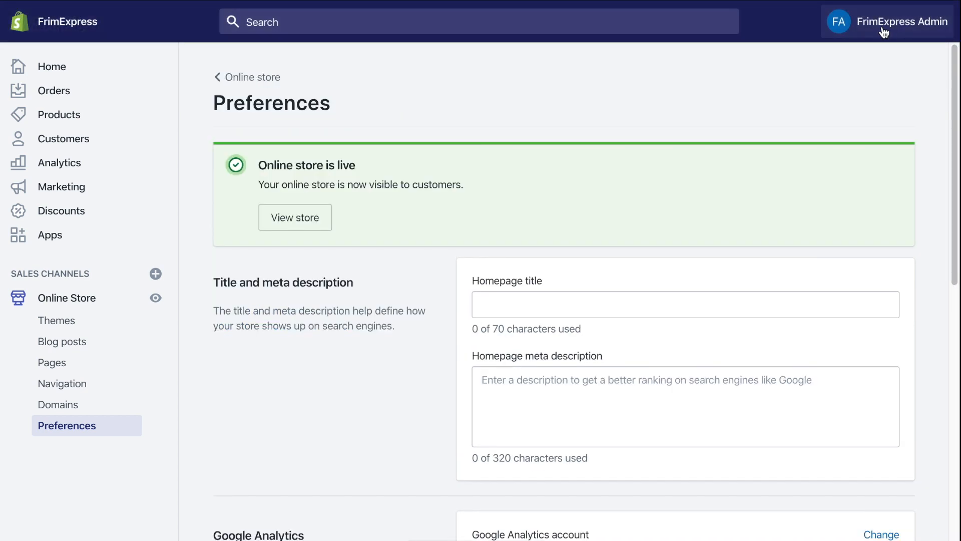
pyautogui.click(74, 319)
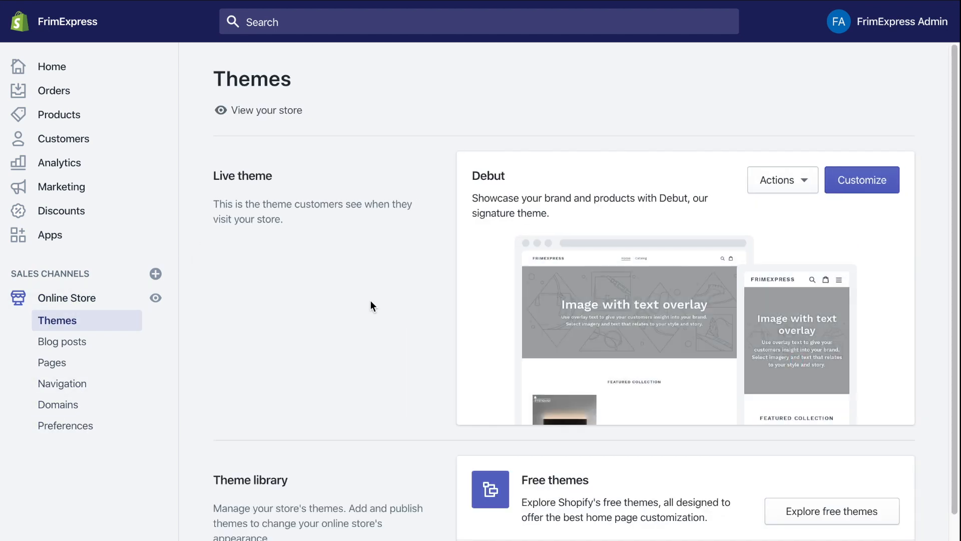
pyautogui.click(790, 181)
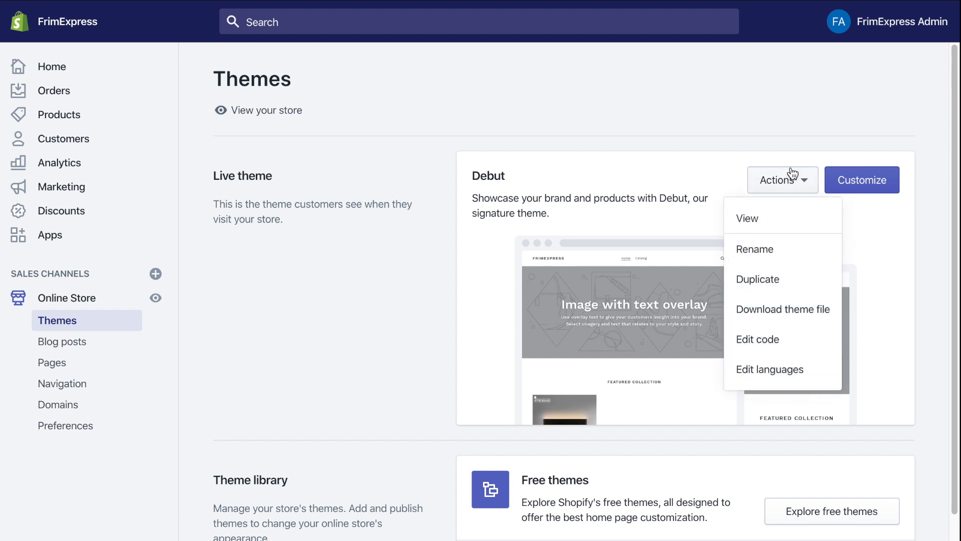
# - Paste the Google verification meta tag after <head> in Debut's theme.liquid and save it
pyautogui.click(771, 338)
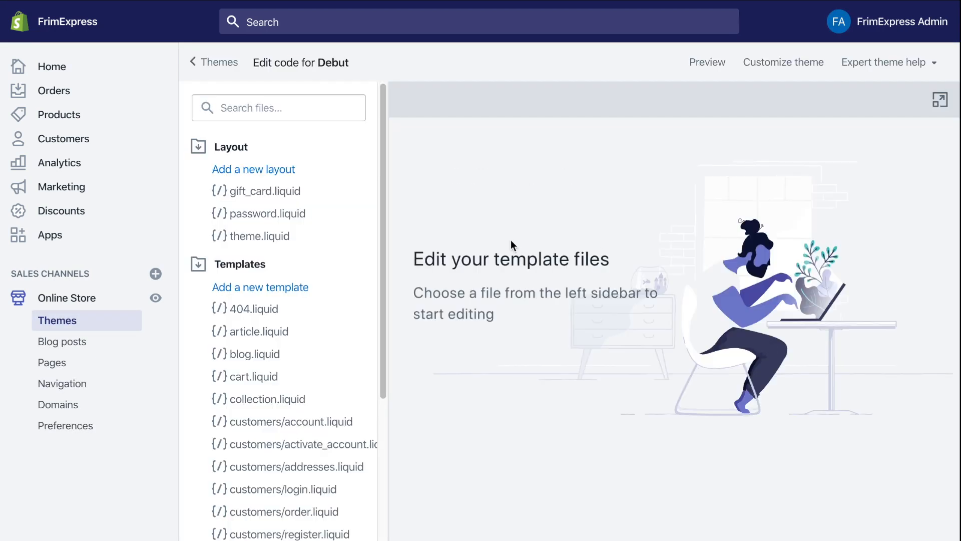
pyautogui.click(273, 238)
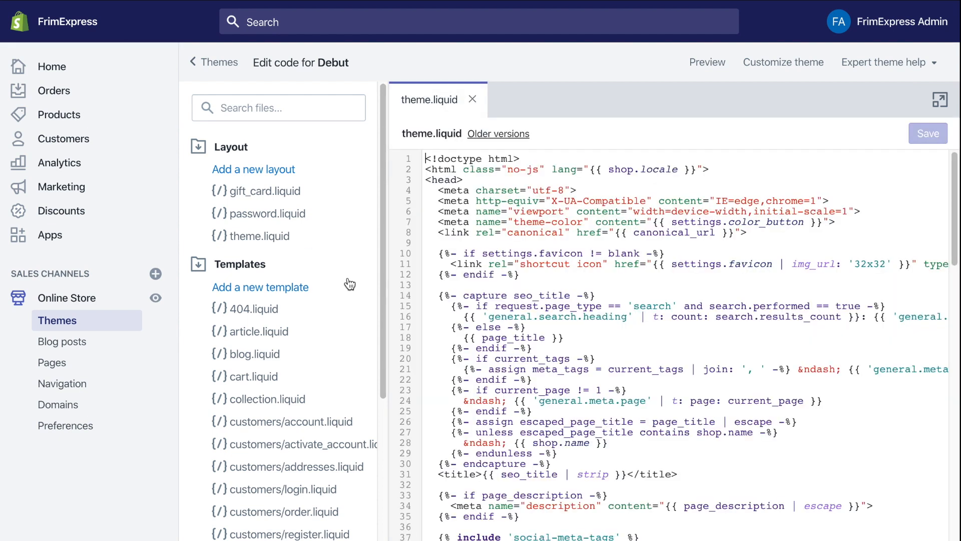
pyautogui.click(474, 179)
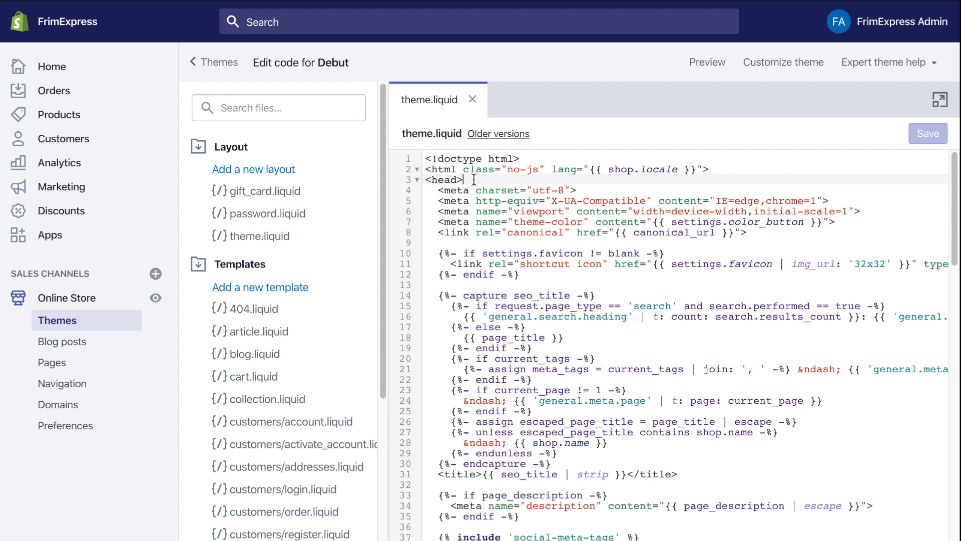
pyautogui.press('Return')
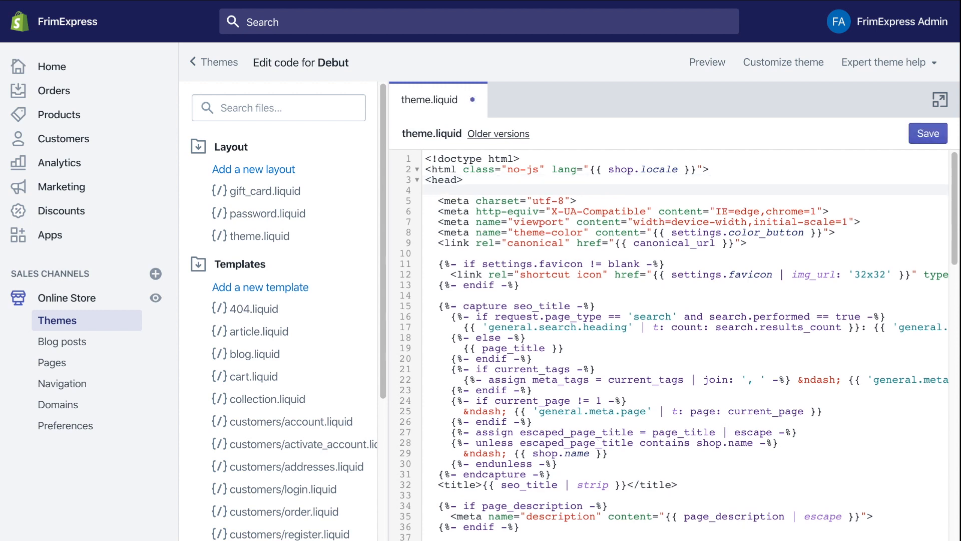
pyautogui.hotkey('ctrl', 'v')
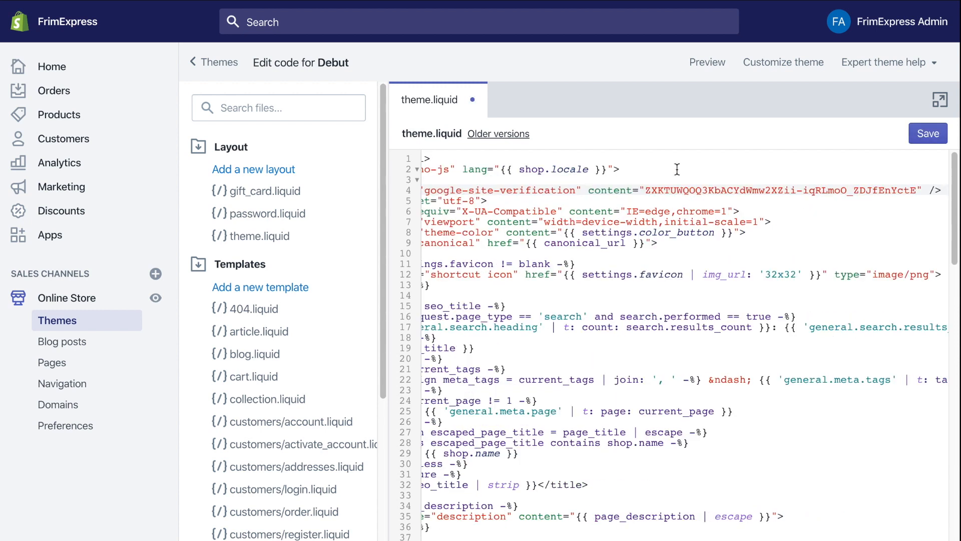
pyautogui.click(937, 138)
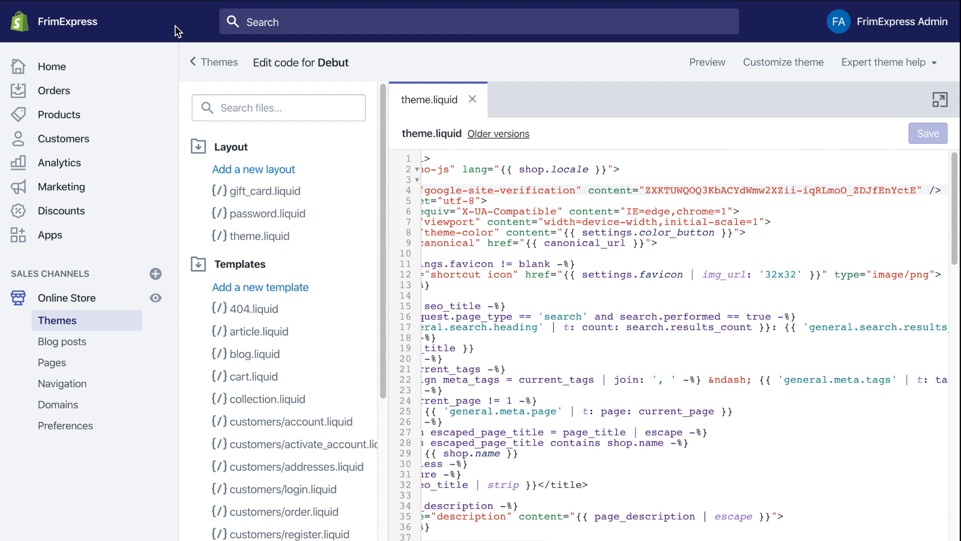
pyautogui.moveTo(38, 34)
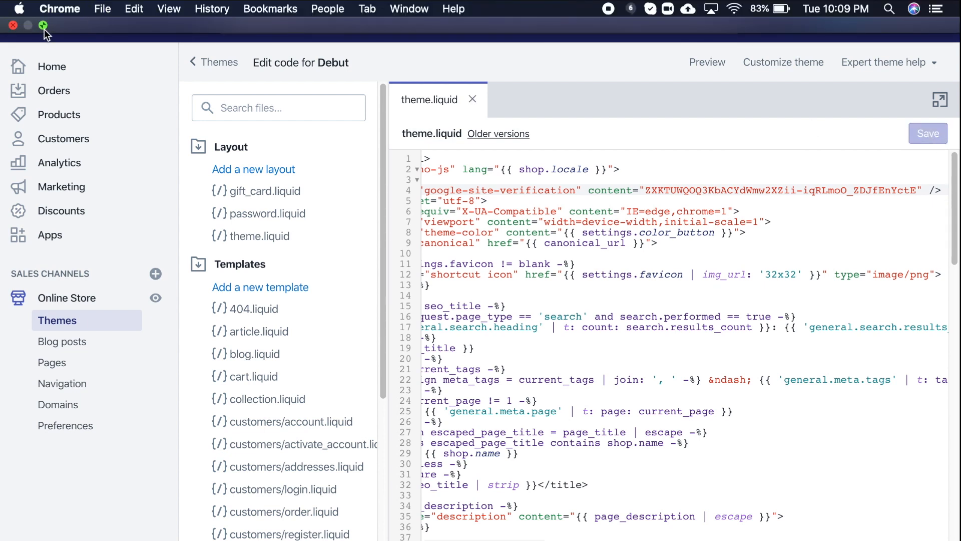
pyautogui.click(43, 27)
pyautogui.click(282, 37)
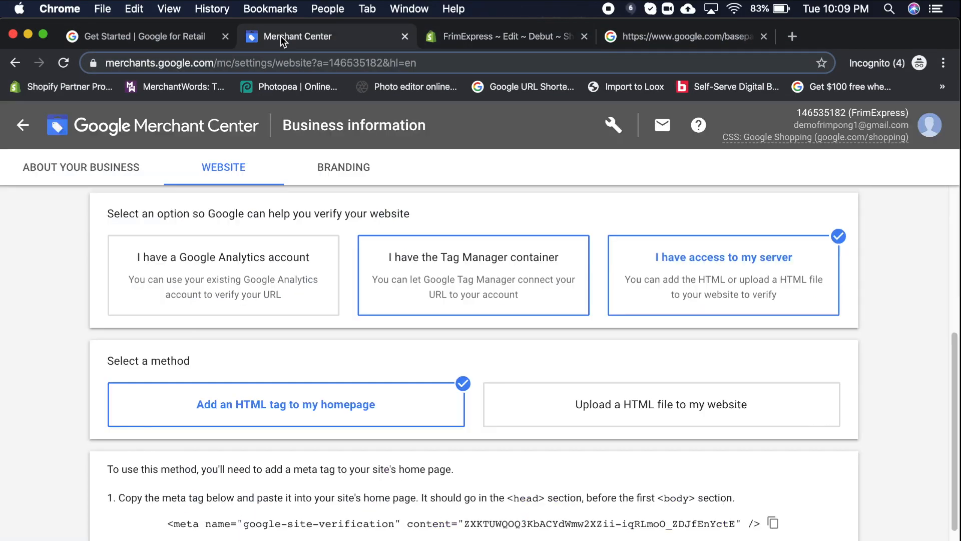
pyautogui.click(43, 34)
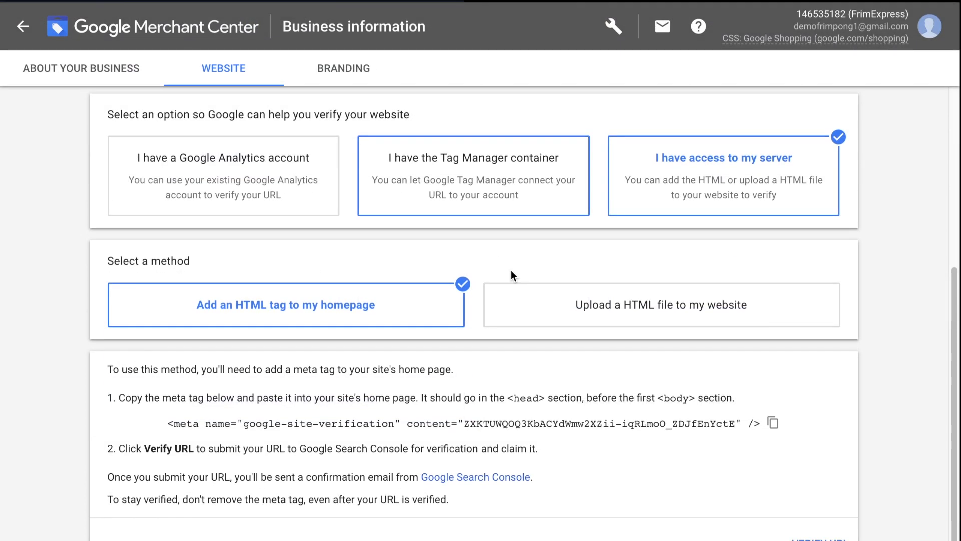
pyautogui.click(821, 538)
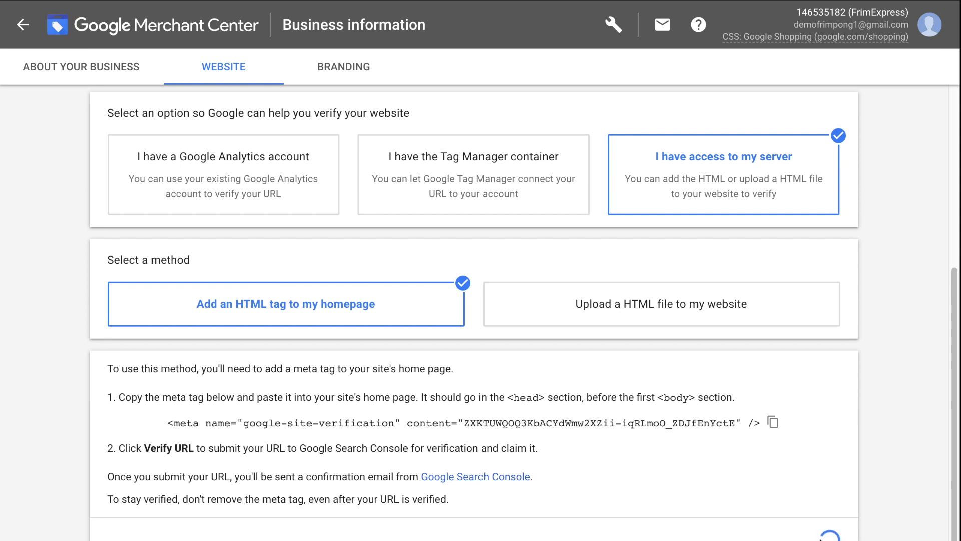
pyautogui.scroll(5, 821, 540)
pyautogui.scroll(-5, 821, 540)
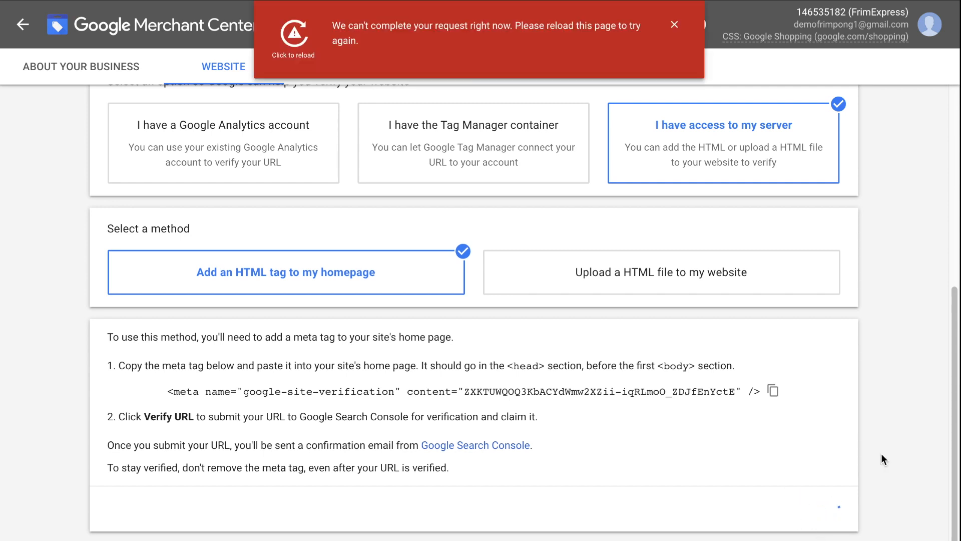
pyautogui.scroll(7, 786, 404)
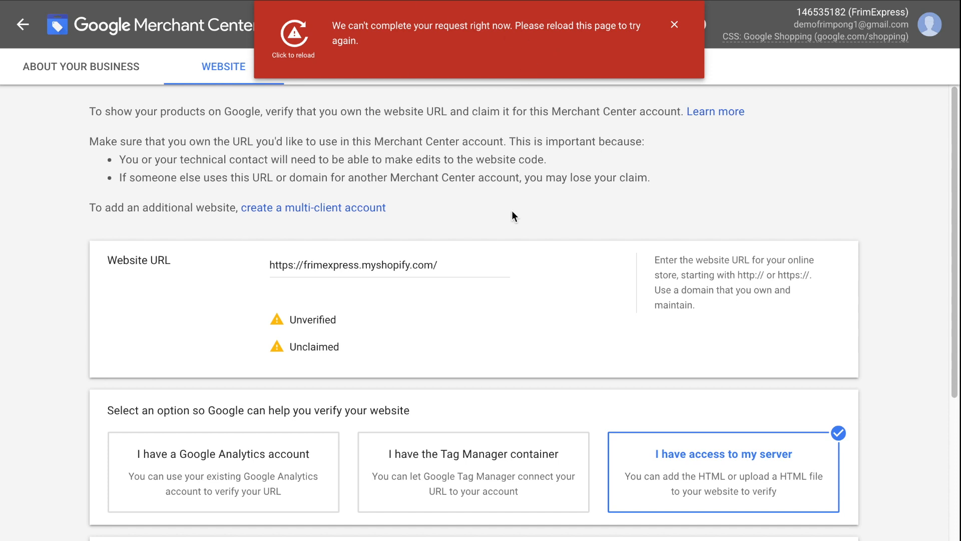
pyautogui.scroll(-2, 512, 211)
pyautogui.scroll(-5, 512, 210)
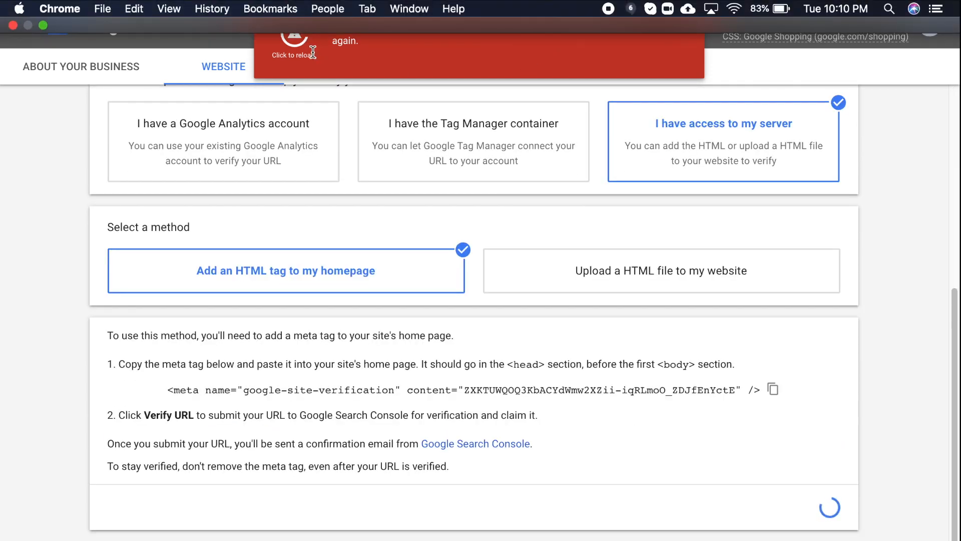
pyautogui.click(294, 37)
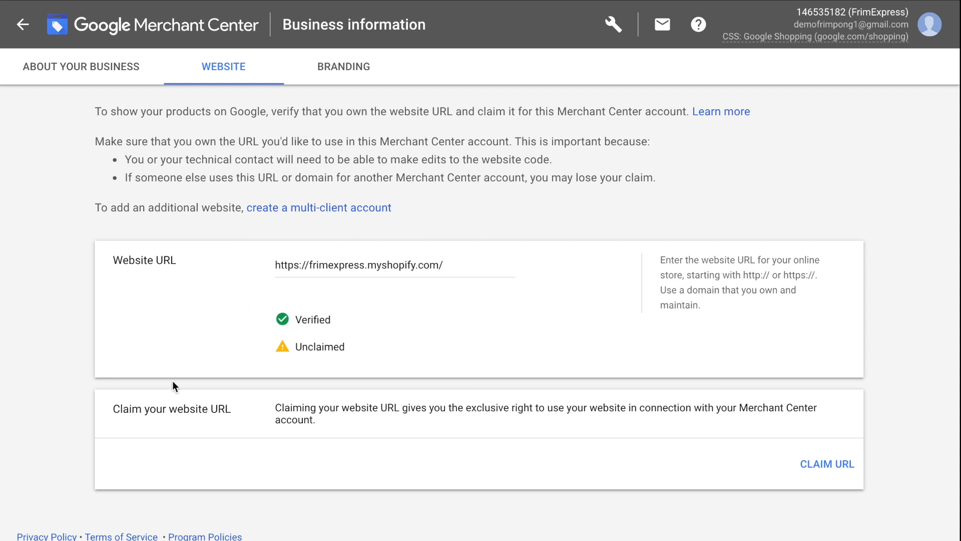
pyautogui.click(833, 471)
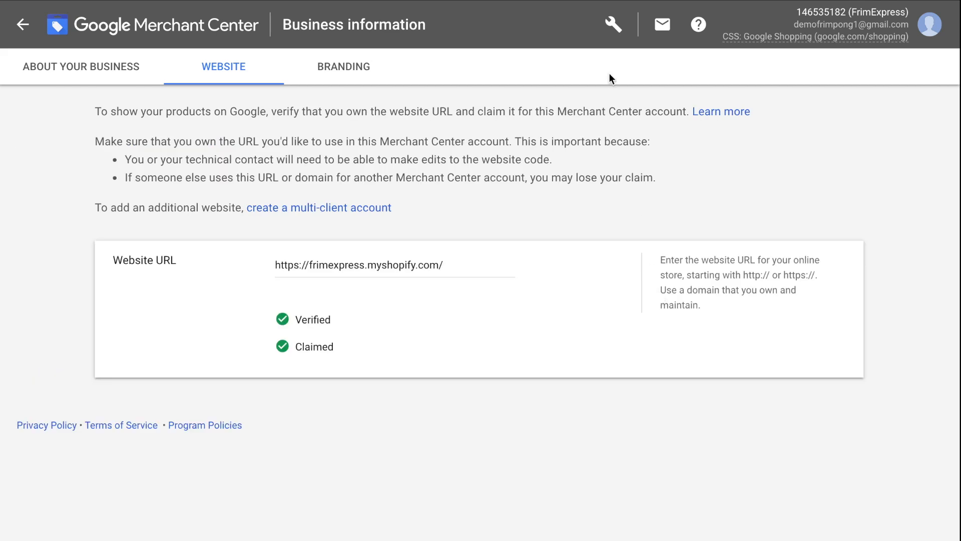
# - Open Merchant Center's Sales tax settings and select 'Configure tax and set up nexus'
pyautogui.click(613, 26)
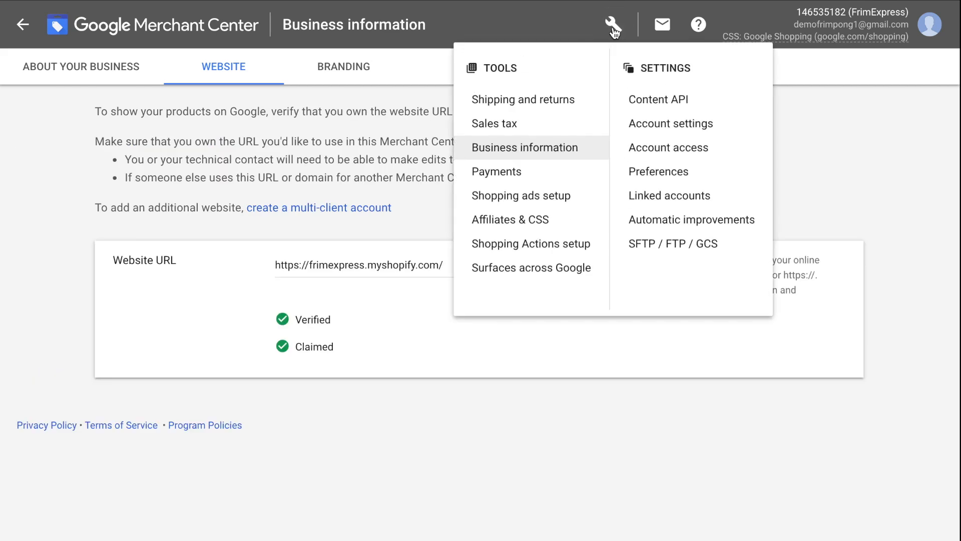
pyautogui.click(560, 125)
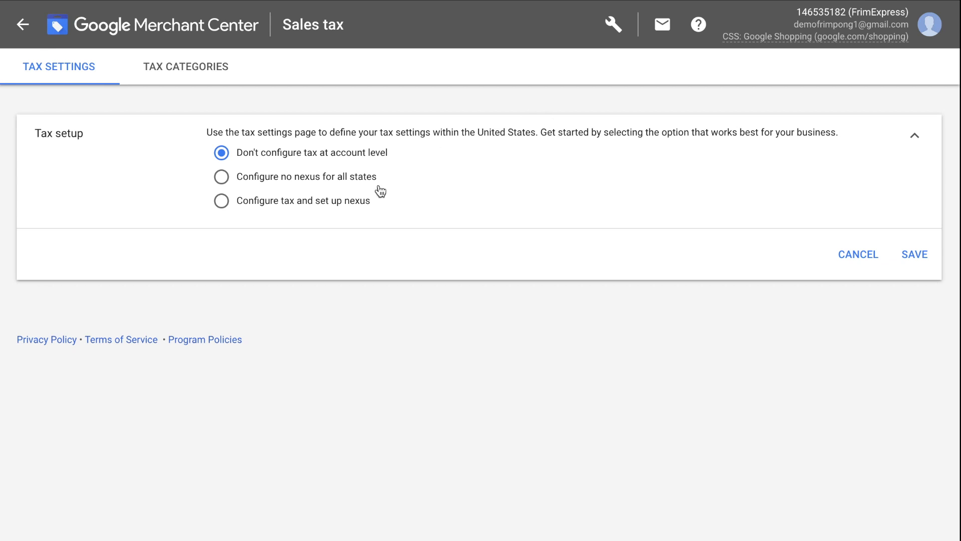
pyautogui.click(289, 186)
pyautogui.click(283, 206)
# - Save the tax choice and try adding Ohio as a nexus state at a manual 7.5% rate
pyautogui.click(927, 258)
pyautogui.click(464, 309)
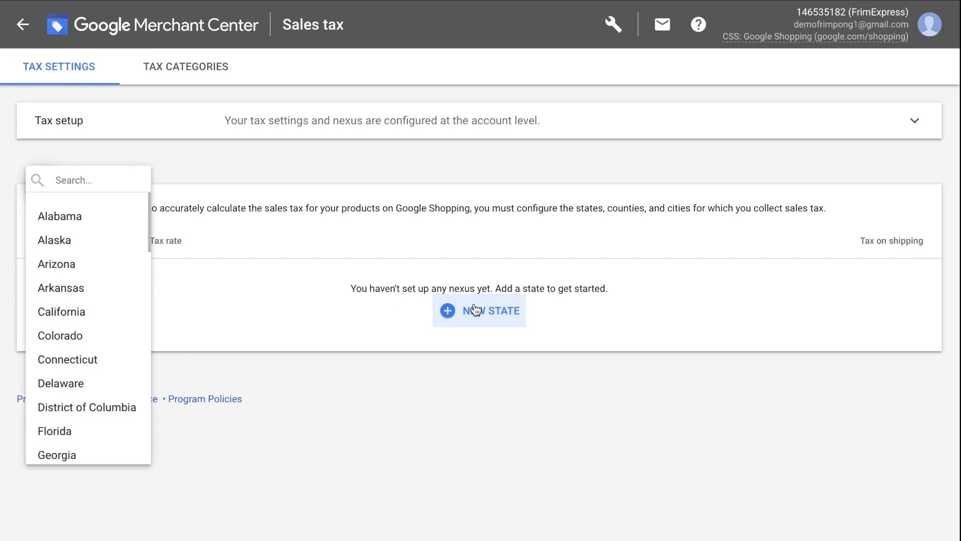
pyautogui.write('ohio')
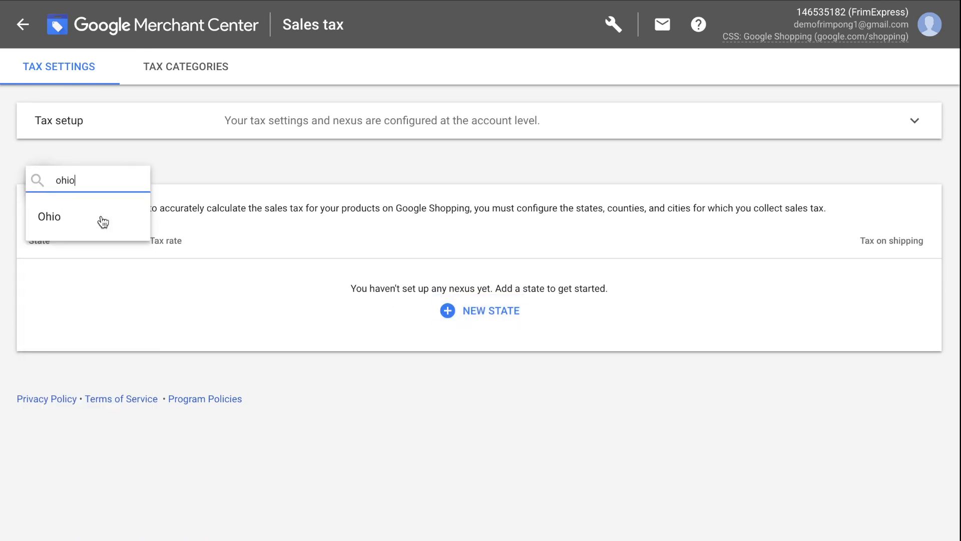
pyautogui.click(85, 215)
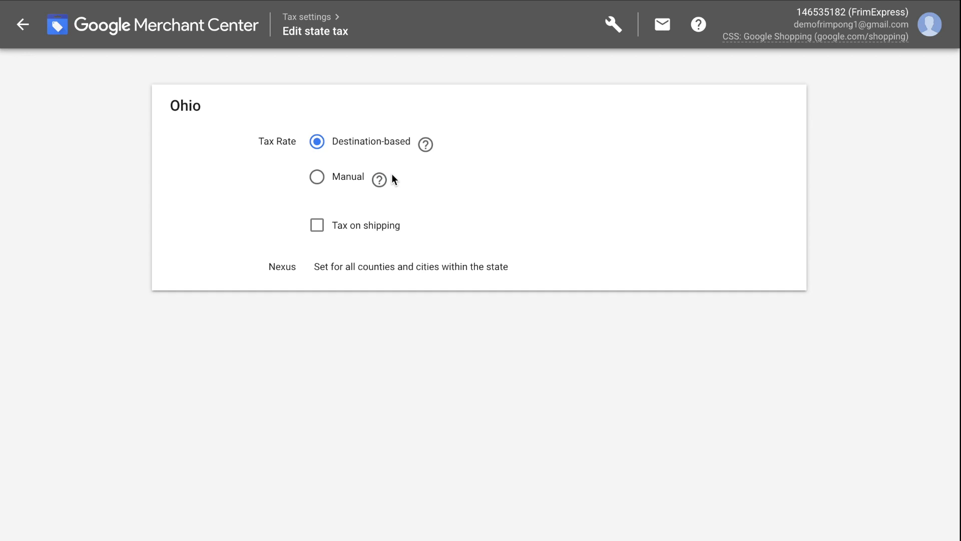
pyautogui.click(337, 177)
pyautogui.click(416, 177)
pyautogui.write('7.5')
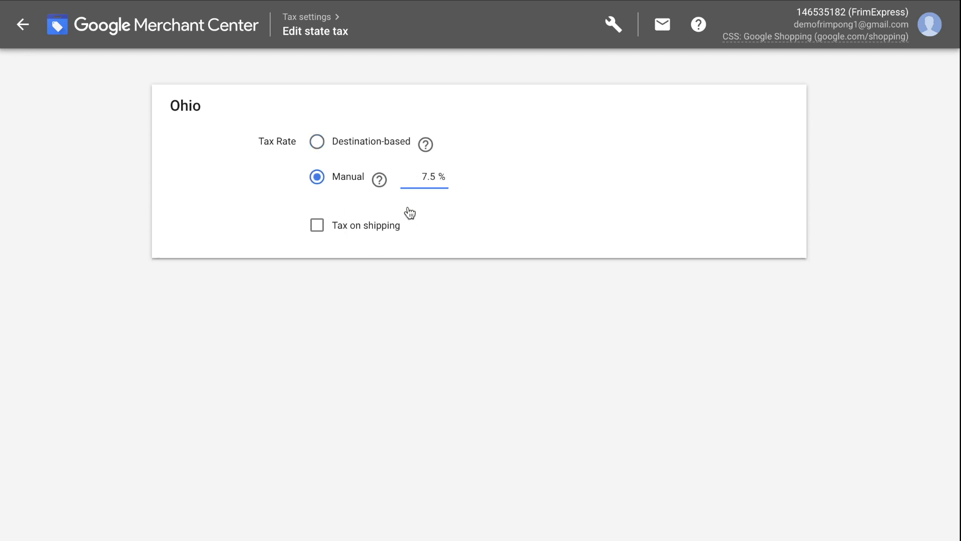
# - Switch to 'Configure no nexus for all states', save it, and return to the Overview
pyautogui.click(316, 365)
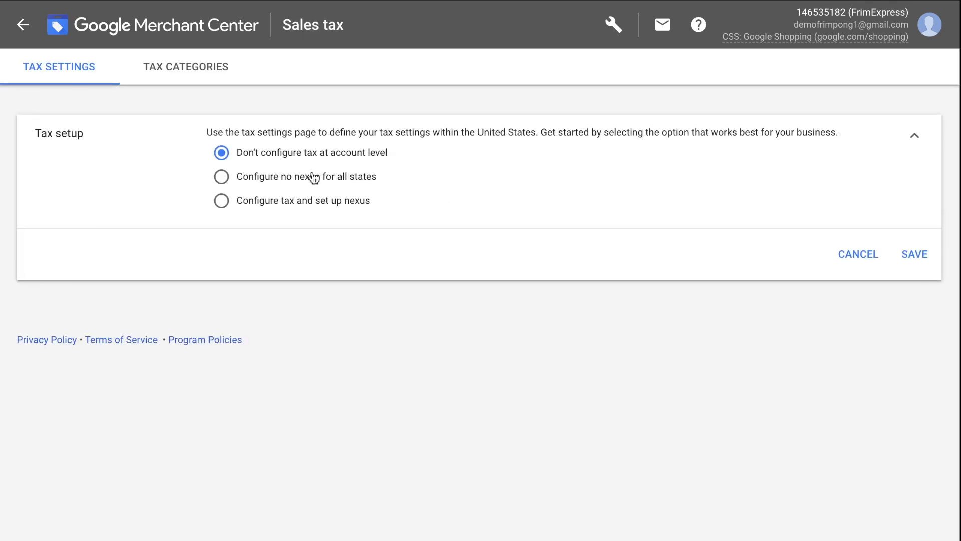
pyautogui.click(313, 182)
pyautogui.click(916, 260)
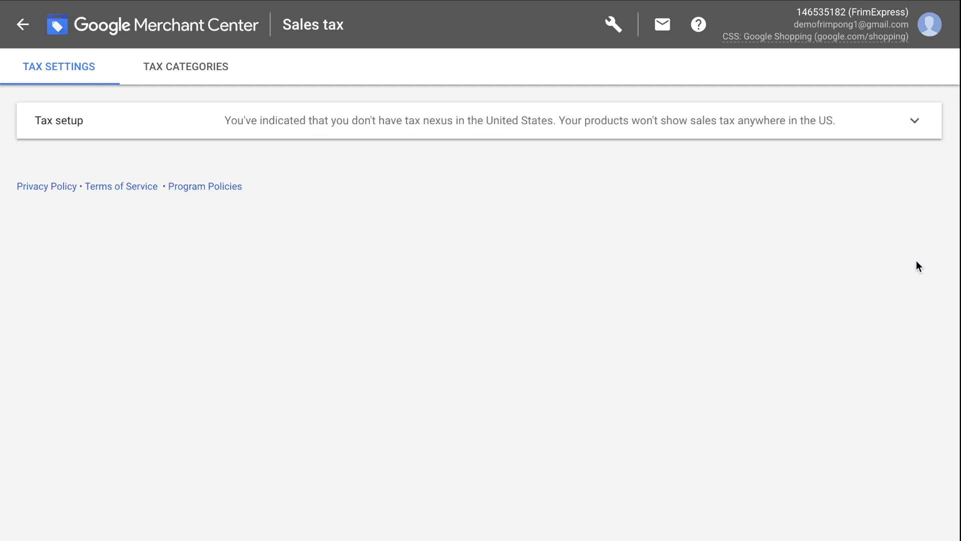
pyautogui.click(23, 25)
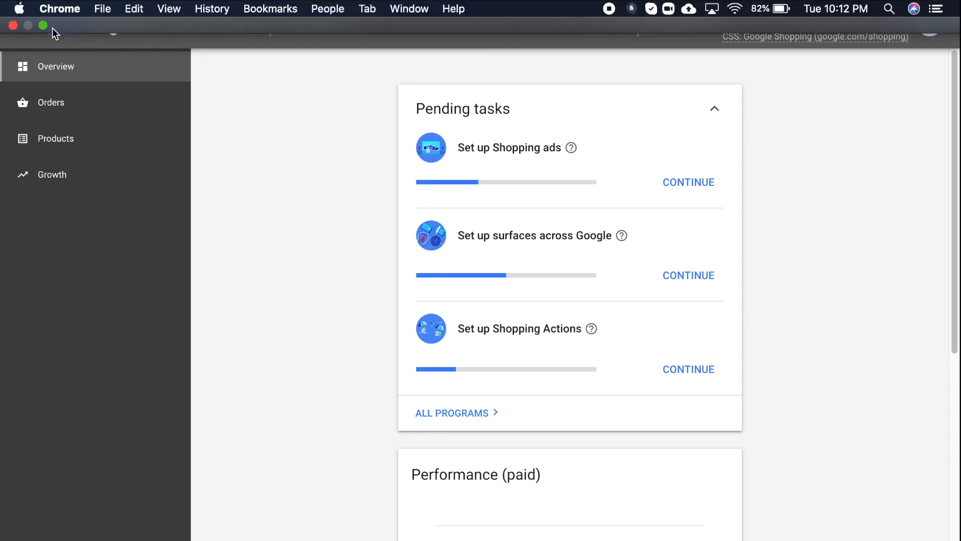
# - Switch to the Shopify tab and go from the Apps page to the Shopify App Store
pyautogui.click(43, 27)
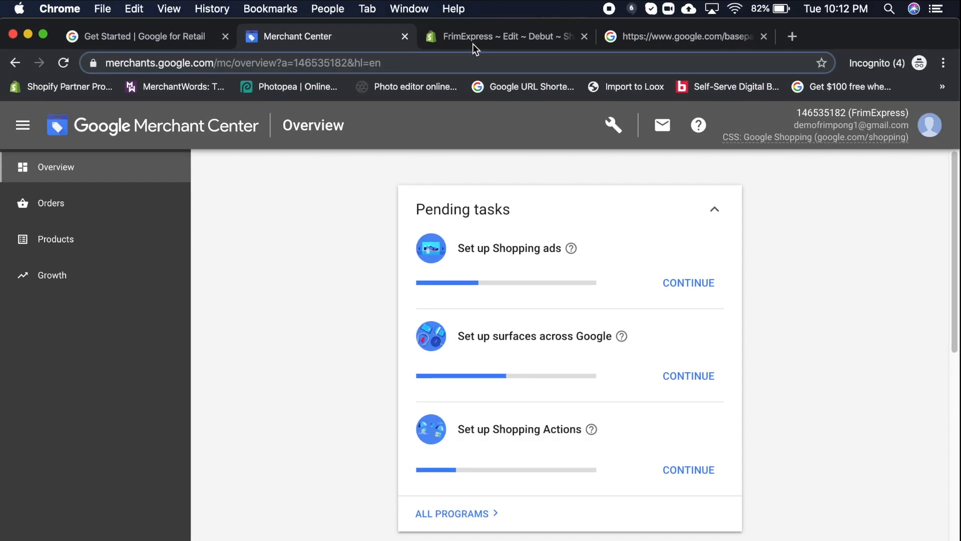
pyautogui.click(473, 34)
pyautogui.click(43, 34)
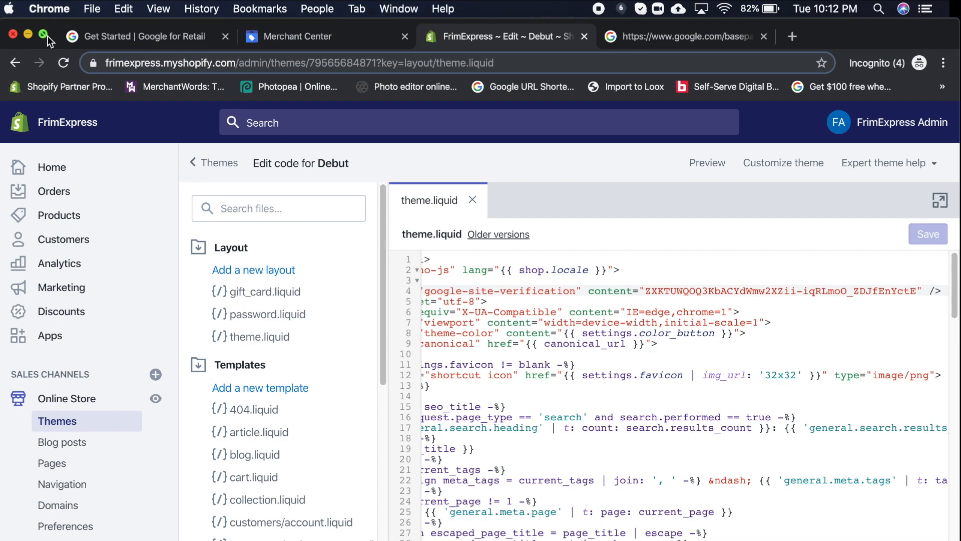
pyautogui.click(58, 242)
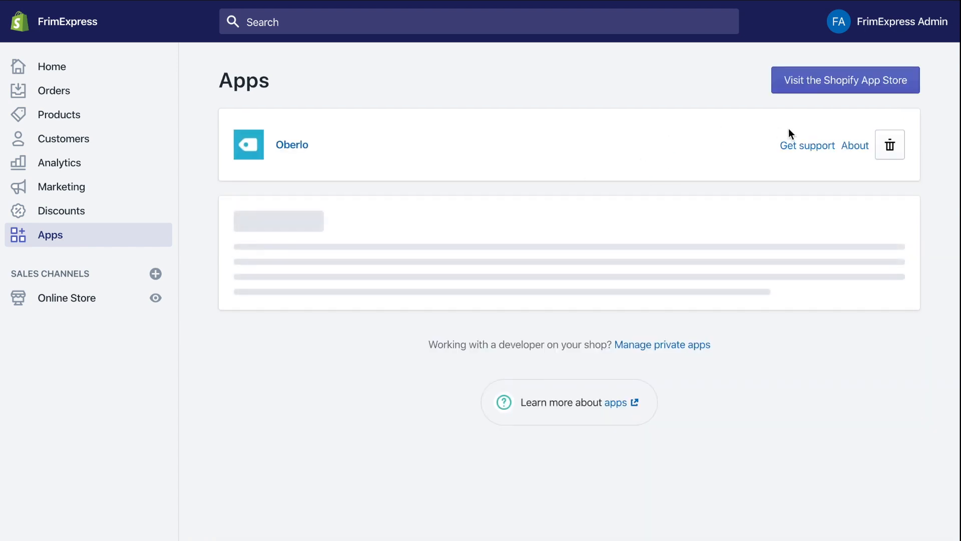
pyautogui.click(835, 80)
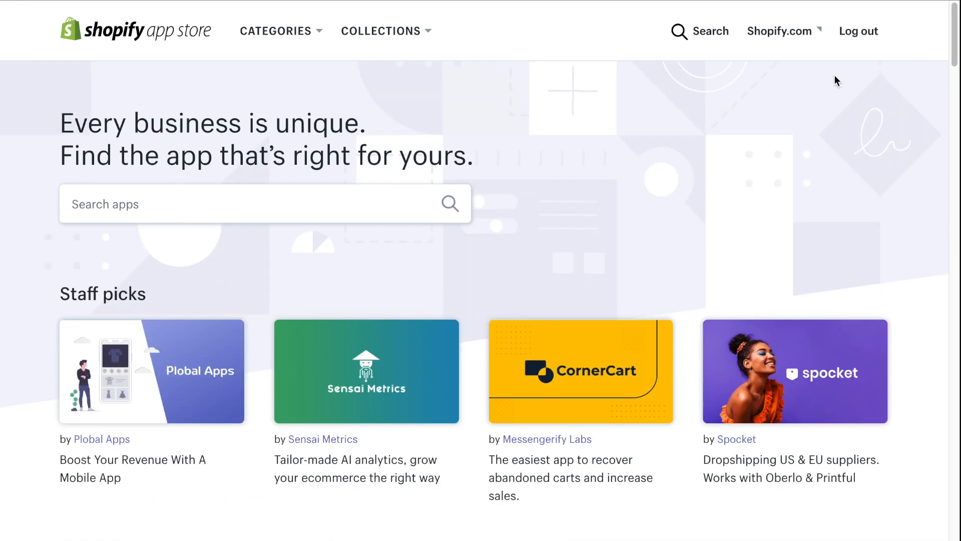
# - Search the App Store for 'google shopping'
pyautogui.click(272, 190)
pyautogui.write('google so')
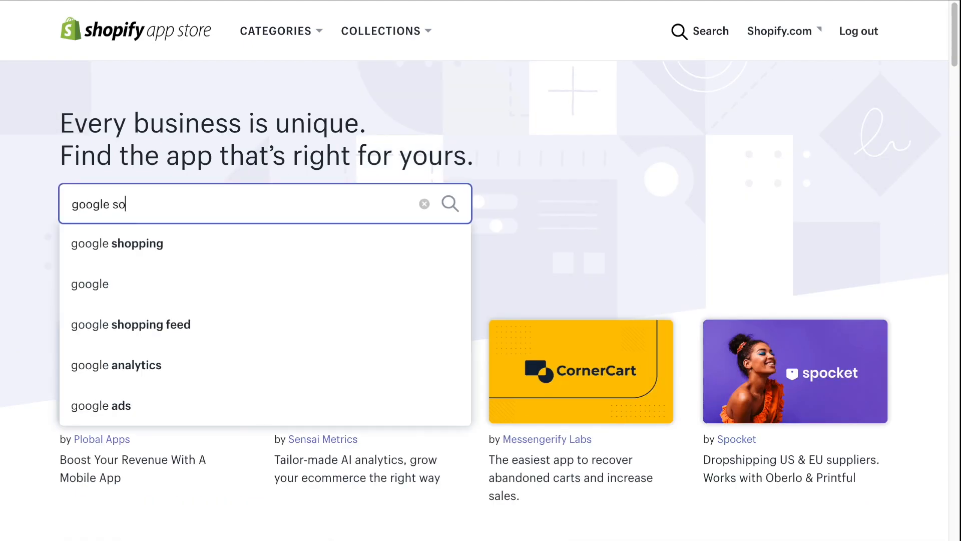
pyautogui.press('BackSpace')
pyautogui.write('hopping')
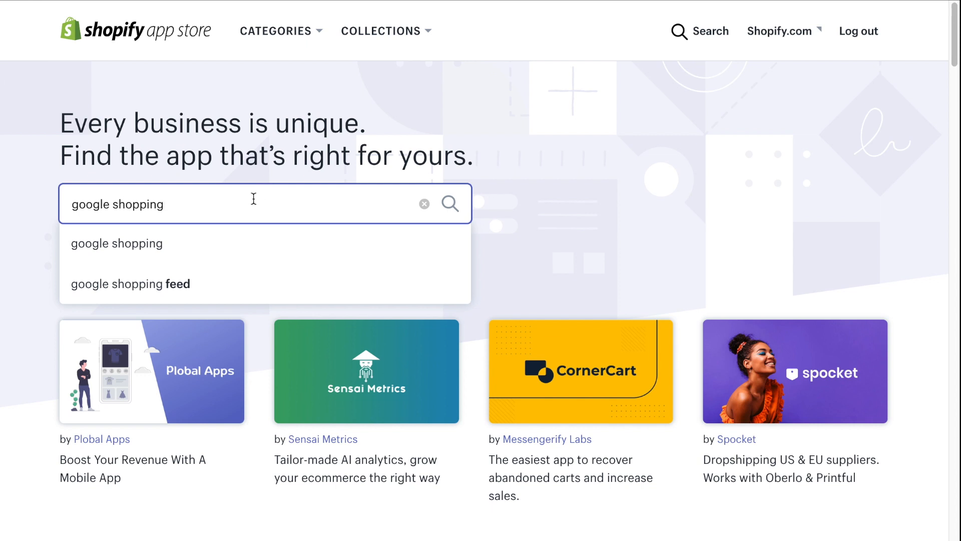
pyautogui.click(238, 243)
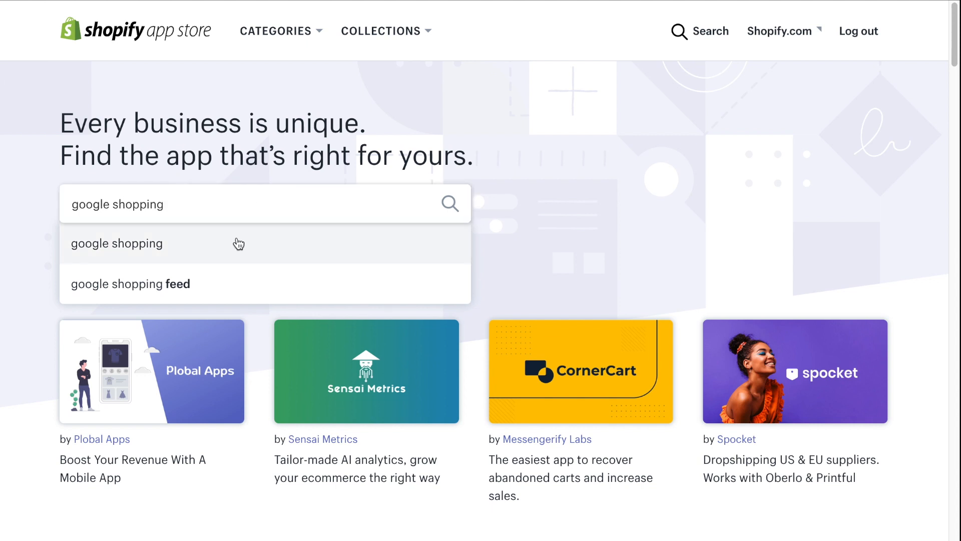
pyautogui.scroll(-1, 546, 432)
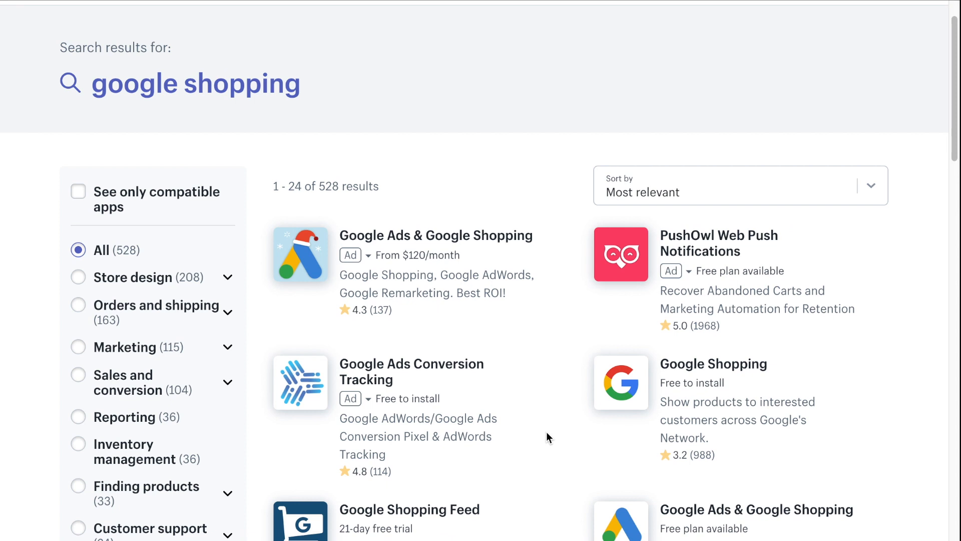
# - Open the Google Shopping app and install it on the FrimExpress store
pyautogui.click(698, 383)
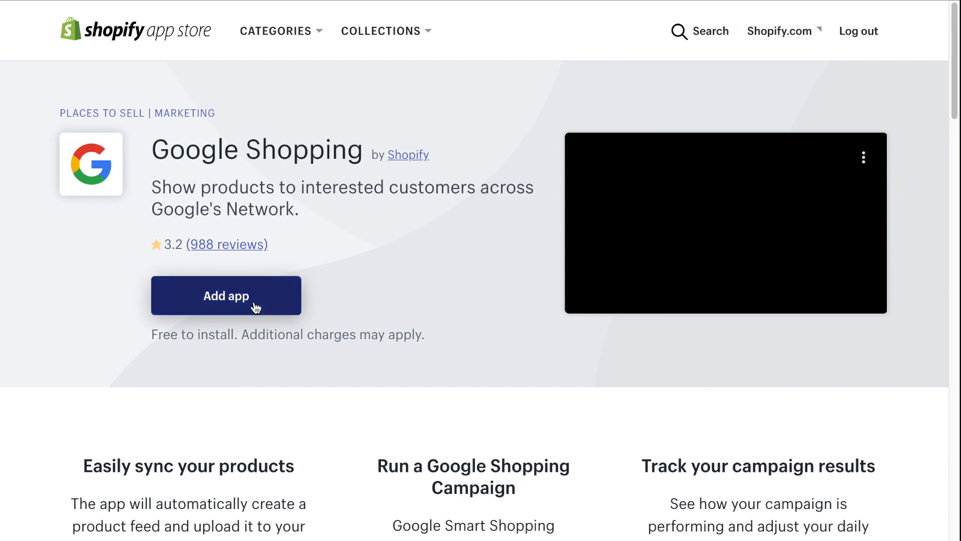
pyautogui.click(256, 307)
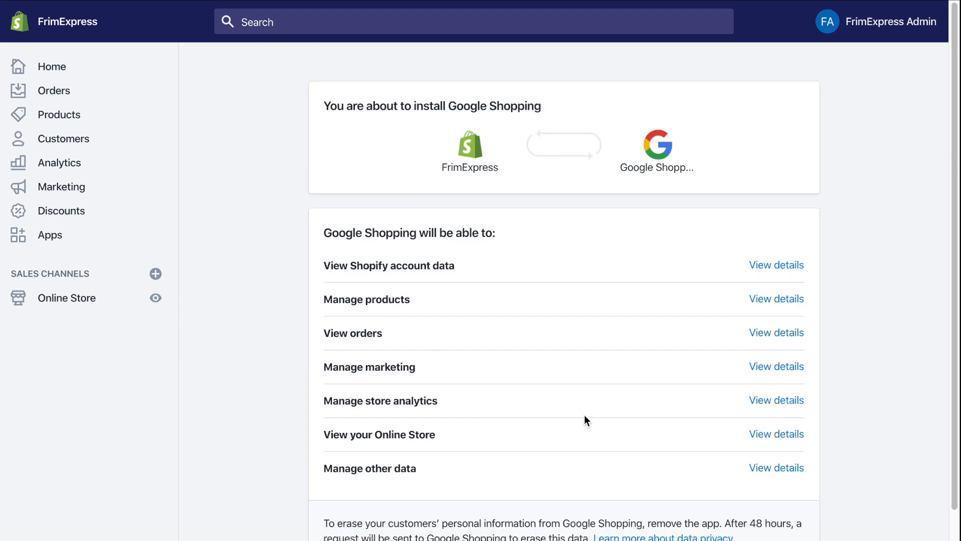
pyautogui.scroll(-3, 585, 414)
pyautogui.click(794, 478)
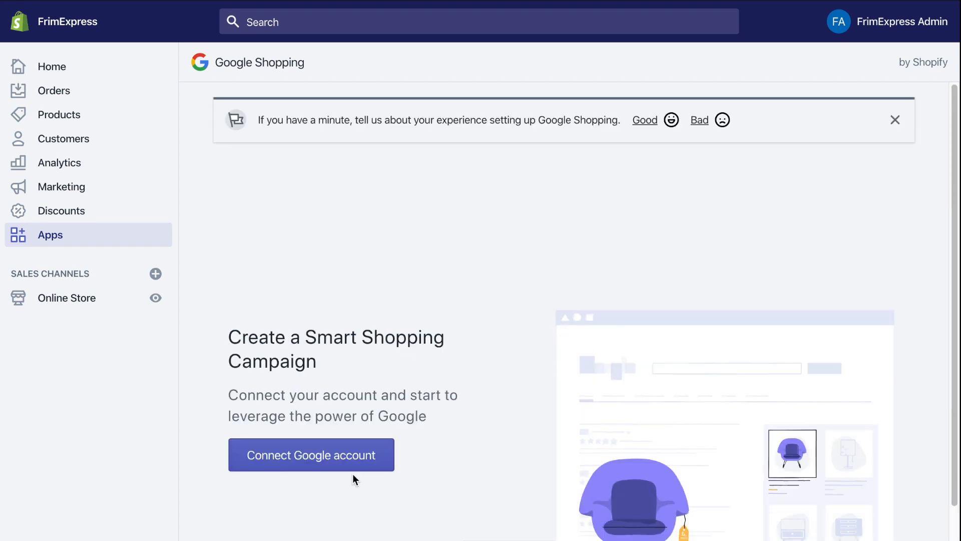
# - Link the store's Google account to Google Shopping and allow the requested access
pyautogui.click(348, 459)
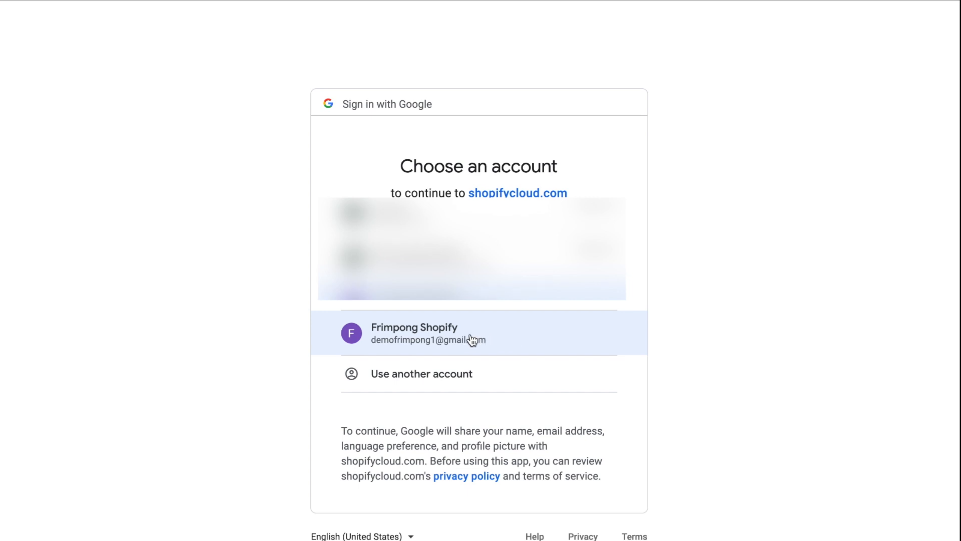
pyautogui.click(436, 335)
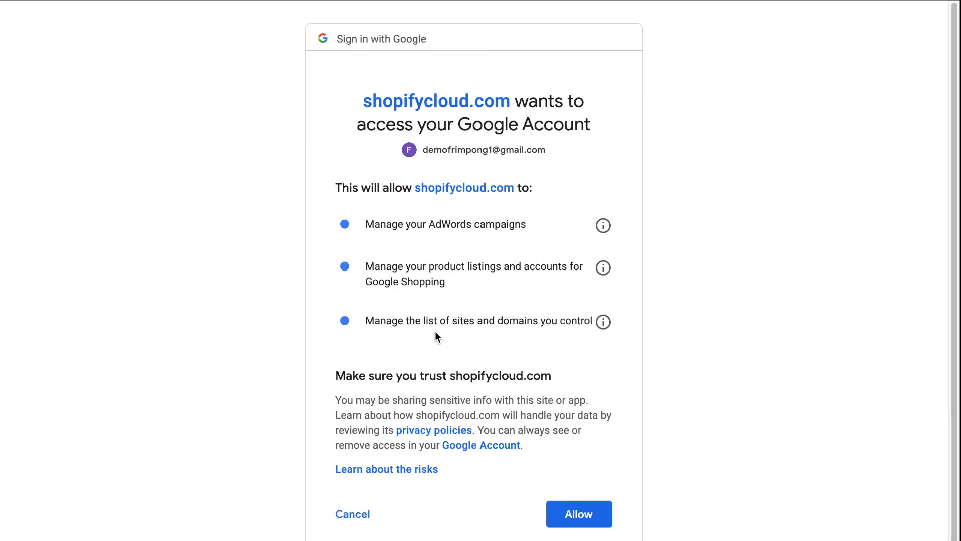
pyautogui.click(567, 515)
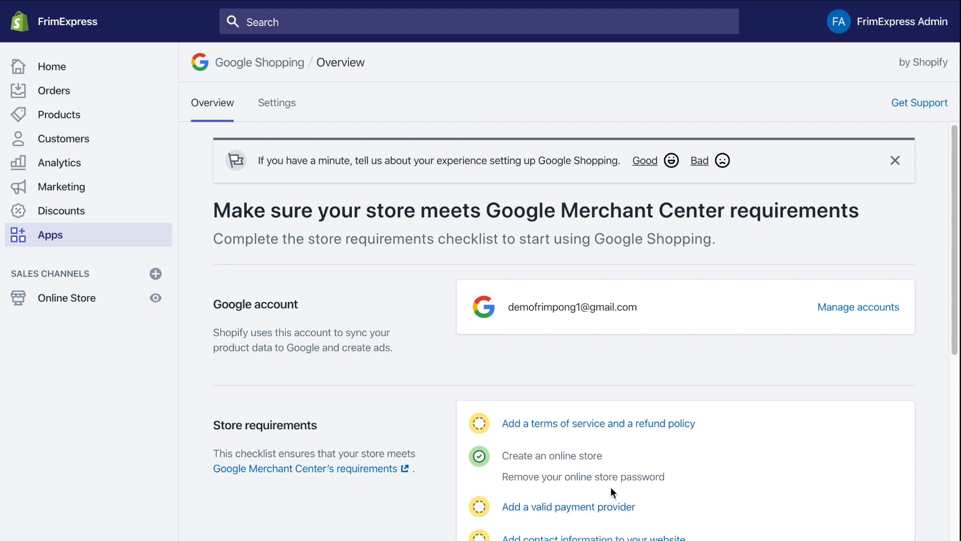
pyautogui.scroll(-1, 702, 471)
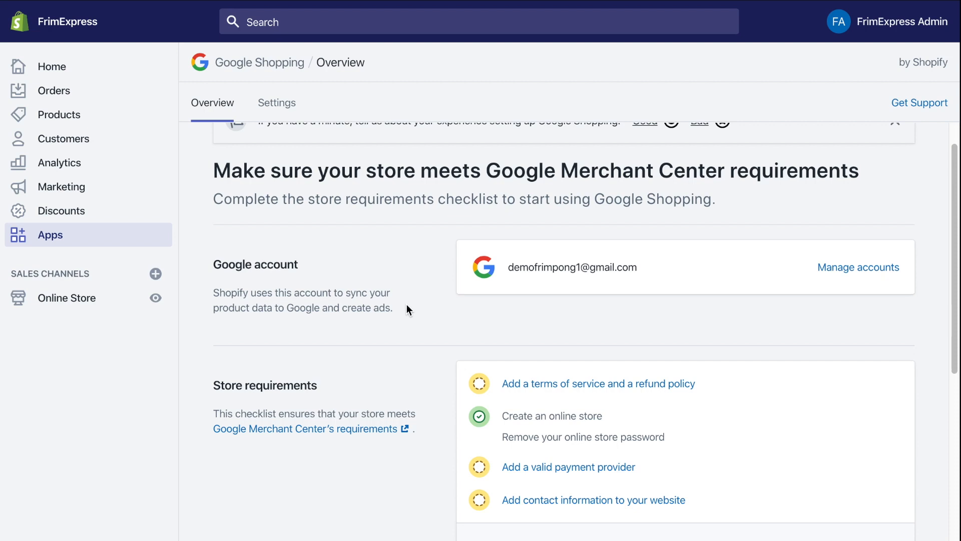
# - Go to the store's Settings and open the Legal policies page
pyautogui.click(69, 301)
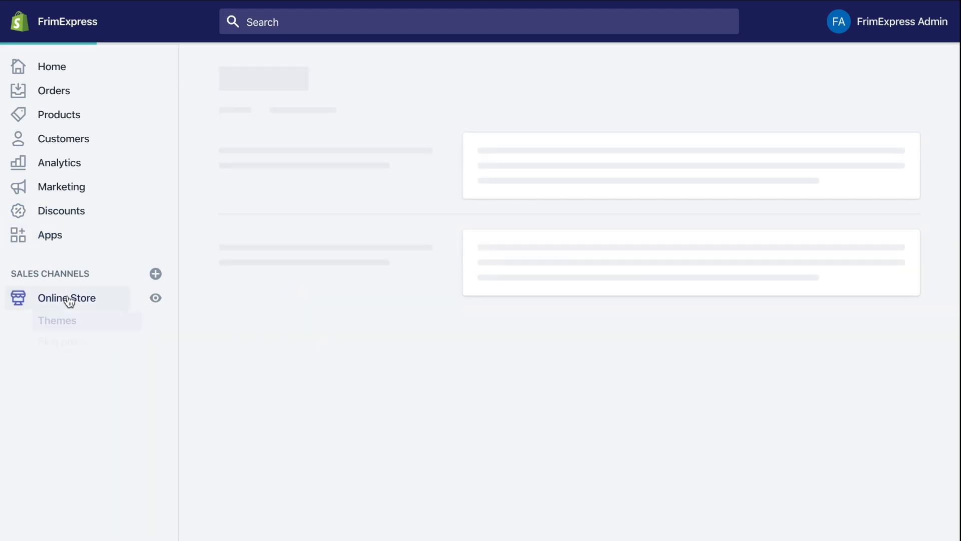
pyautogui.click(70, 365)
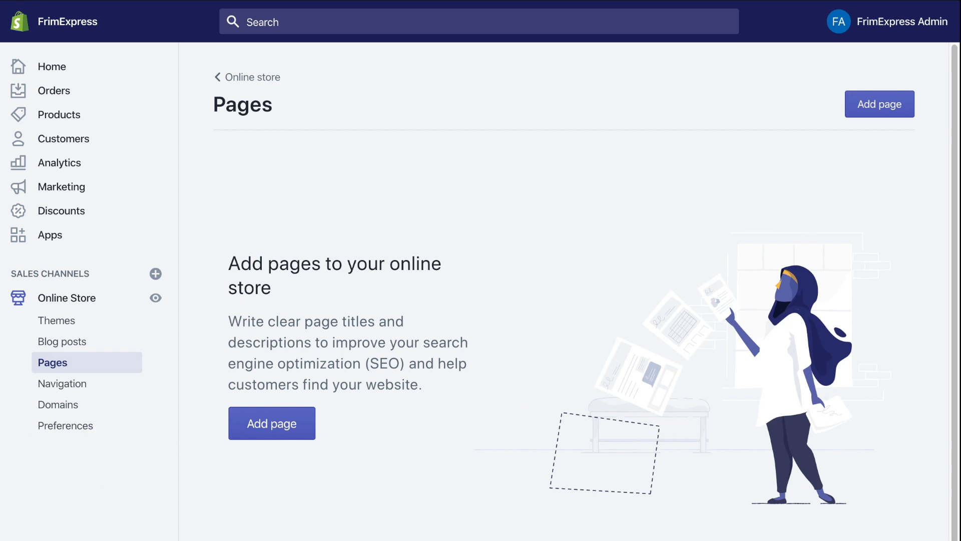
pyautogui.click(52, 539)
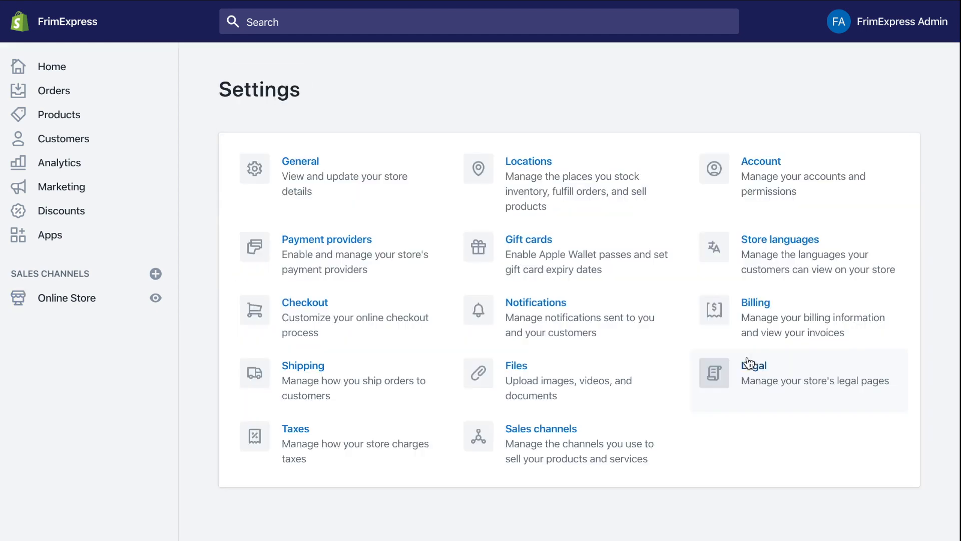
pyautogui.click(766, 376)
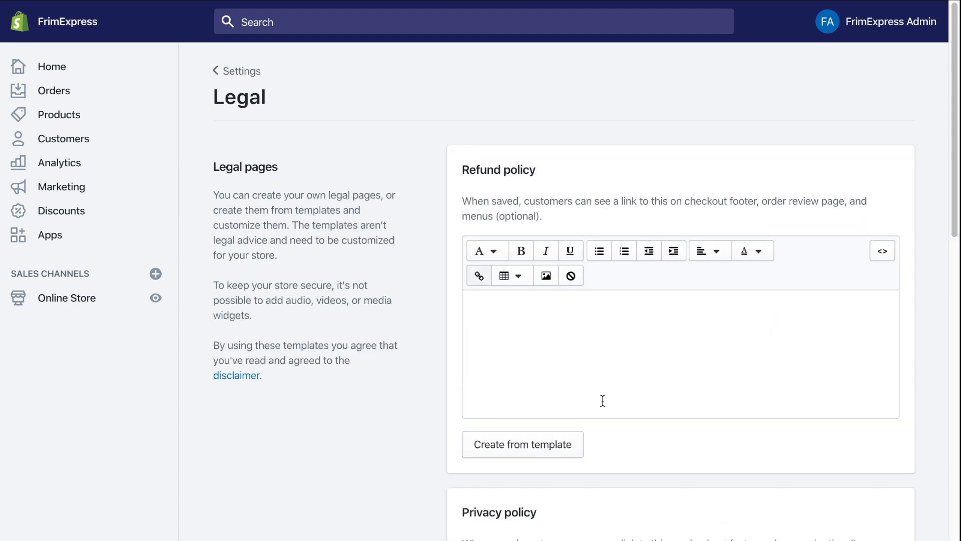
# - Generate template text for the Terms of service, Privacy policy and Refund policy
pyautogui.scroll(-18, 554, 367)
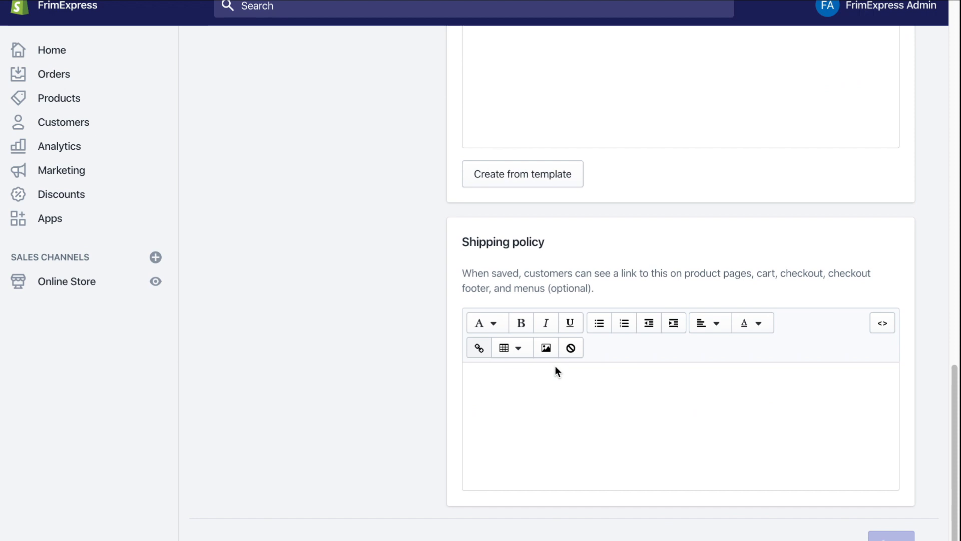
pyautogui.scroll(1, 556, 369)
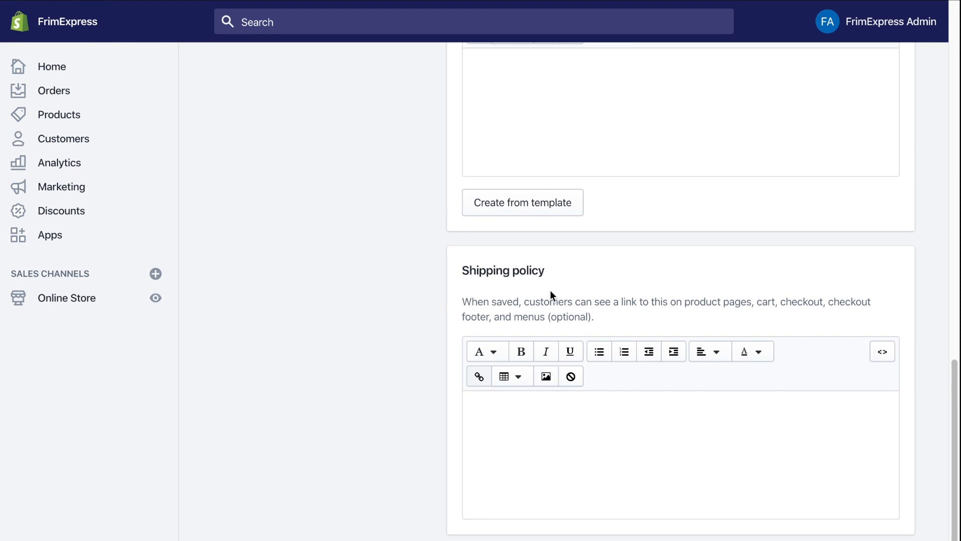
pyautogui.scroll(1, 526, 238)
pyautogui.click(519, 208)
pyautogui.scroll(10, 519, 211)
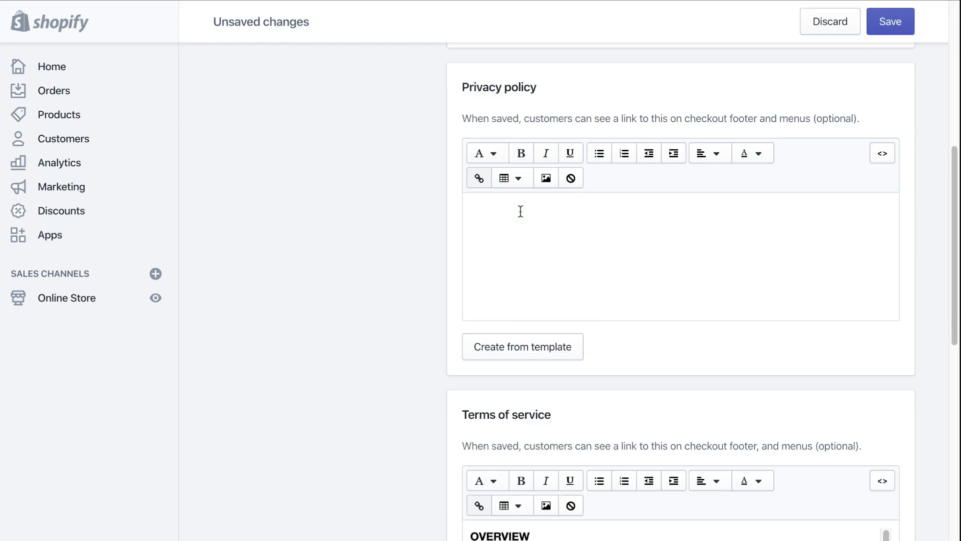
pyautogui.click(527, 371)
pyautogui.scroll(7, 523, 370)
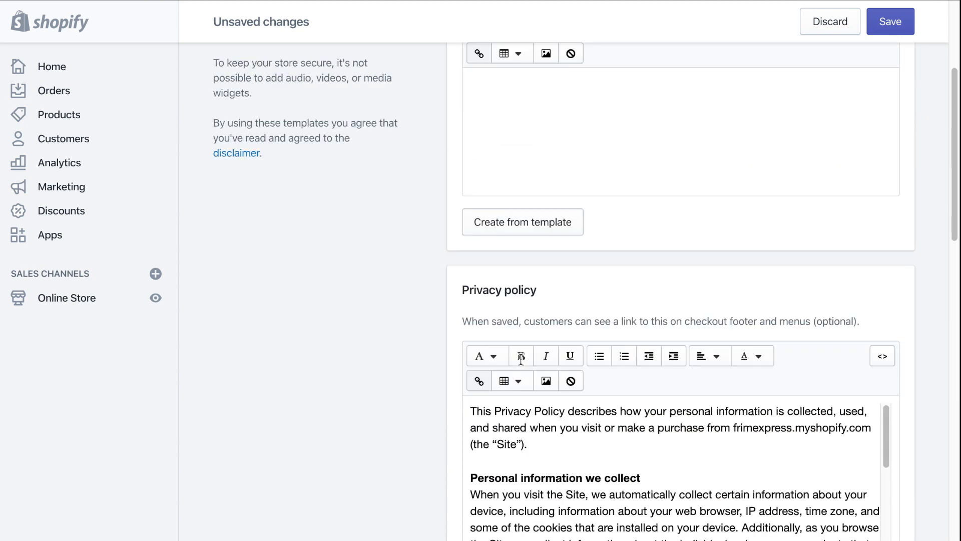
pyautogui.click(521, 386)
pyautogui.scroll(-15, 521, 388)
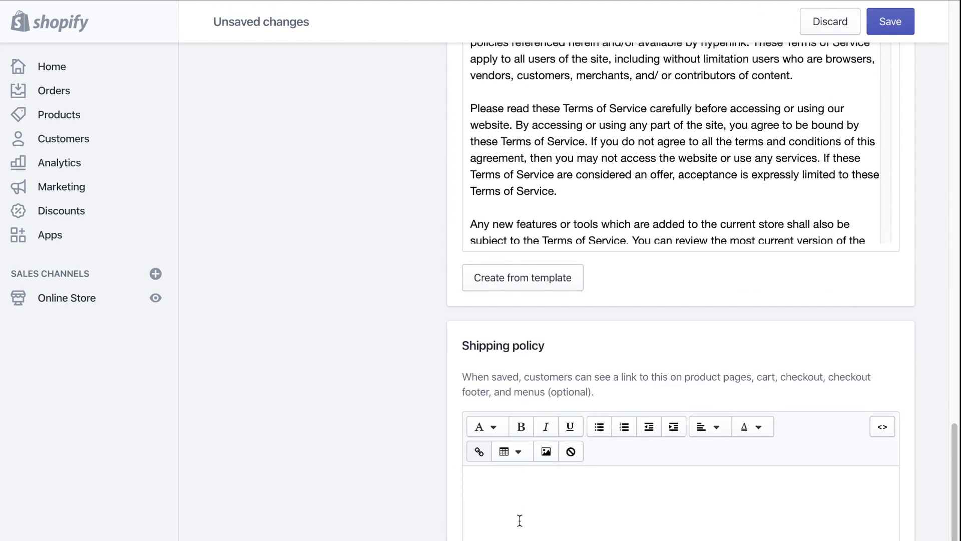
# - Enter 'Ships immediately' as the Shipping policy, save all legal policies, and go to Apps
pyautogui.click(520, 520)
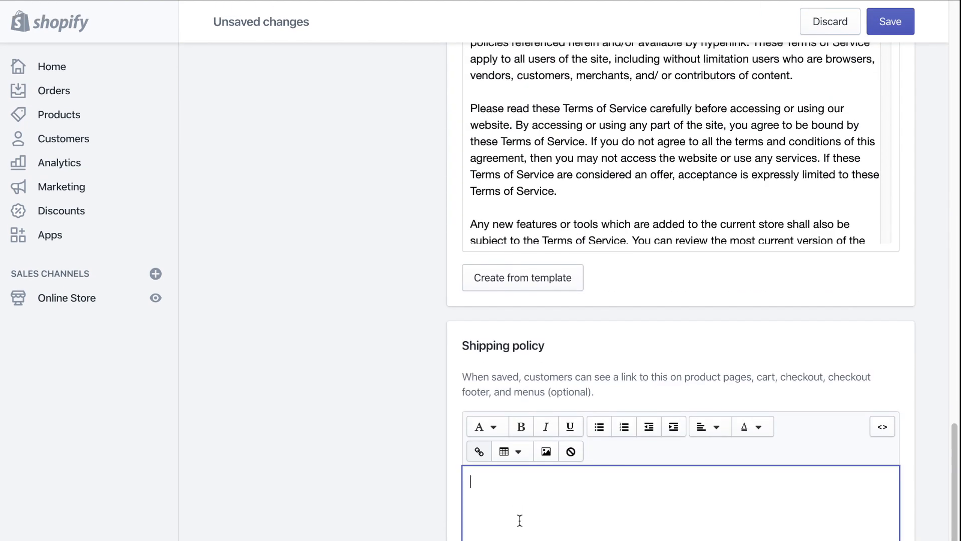
pyautogui.write('Sj')
pyautogui.press('BackSpace')
pyautogui.write('hips immediately')
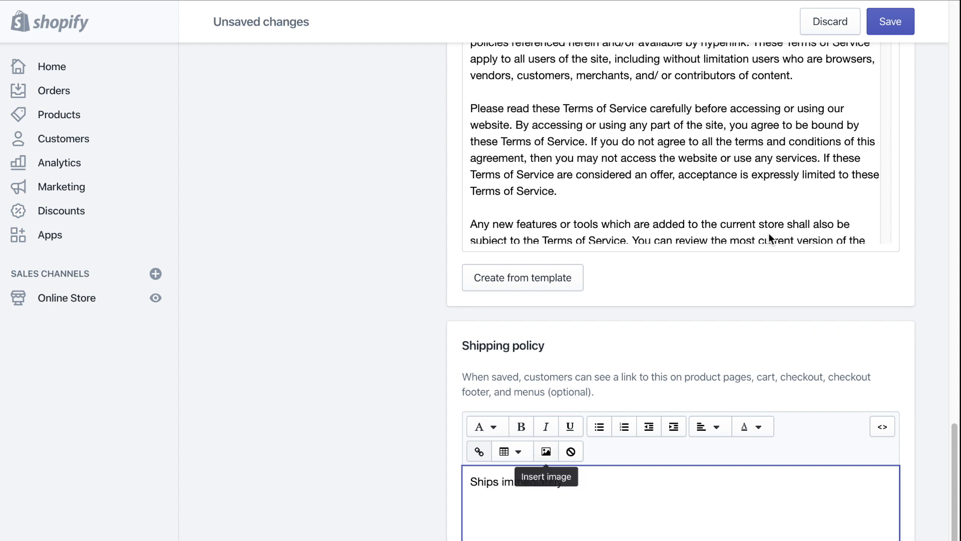
pyautogui.click(891, 23)
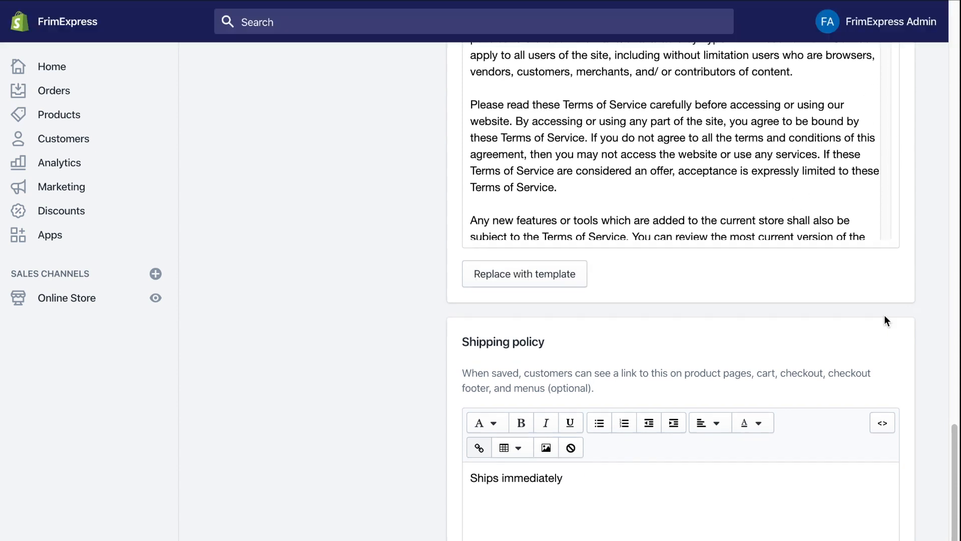
pyautogui.click(82, 236)
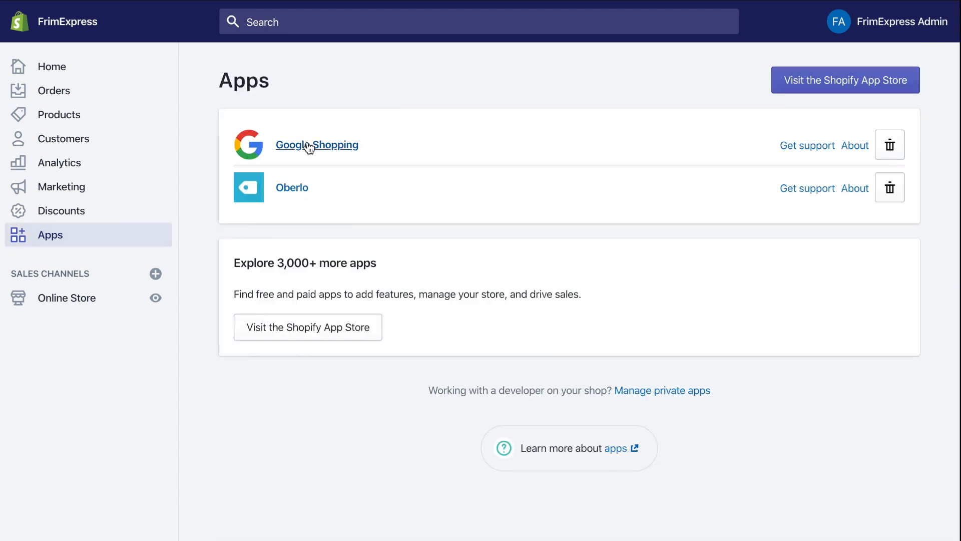
# - Open Google Shopping and follow its link to add a valid payment provider
pyautogui.click(309, 145)
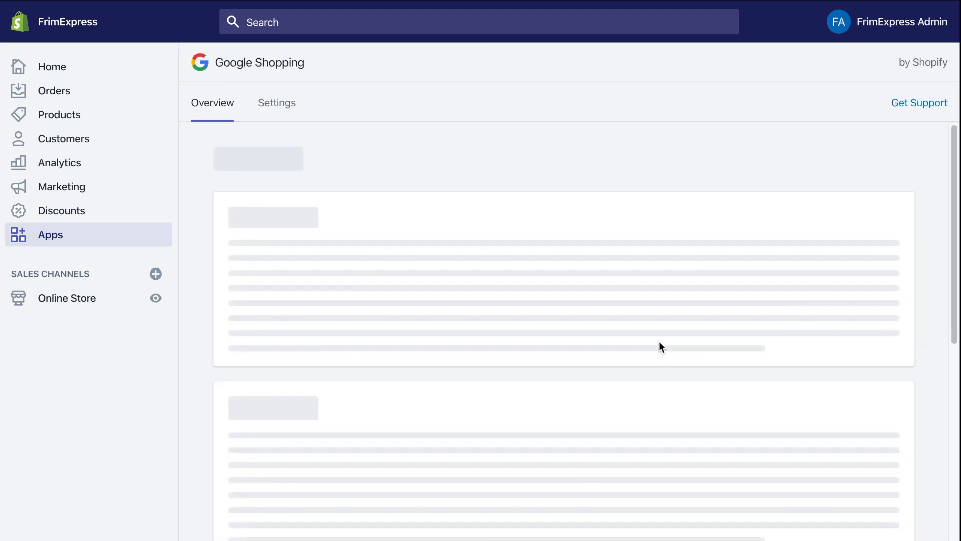
pyautogui.scroll(-3, 659, 345)
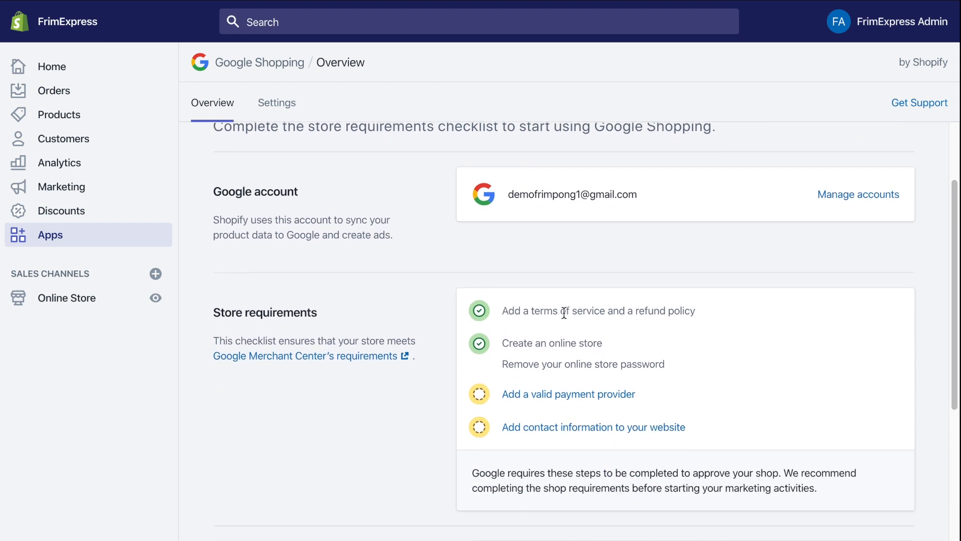
pyautogui.click(566, 396)
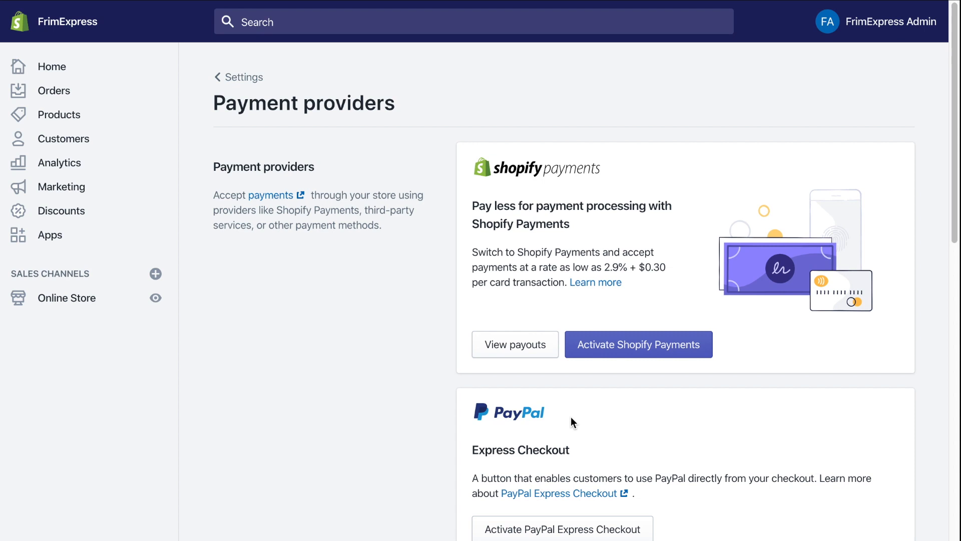
# - Activate Cash on Delivery (COD) as a manual payment method, then return to Apps
pyautogui.scroll(-15, 571, 422)
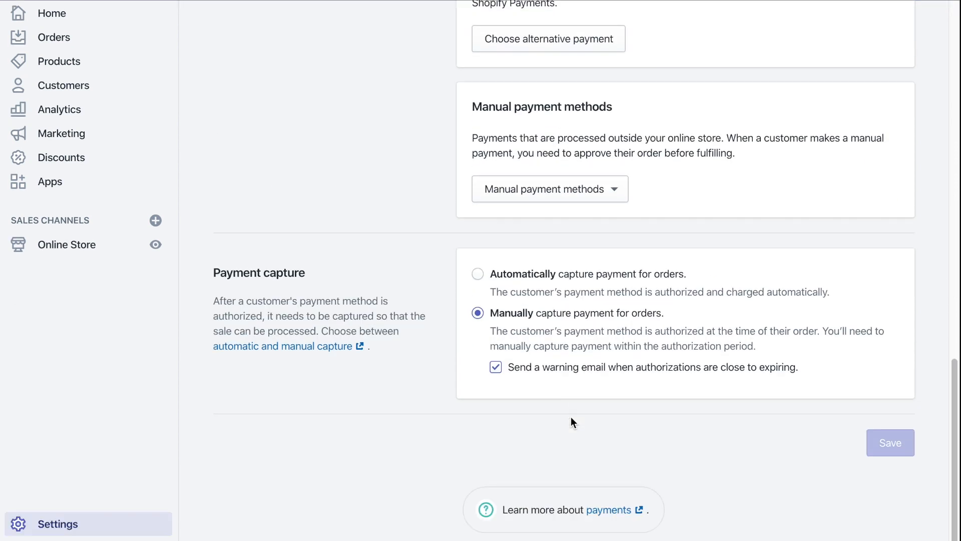
pyautogui.scroll(1, 570, 422)
pyautogui.scroll(1, 548, 328)
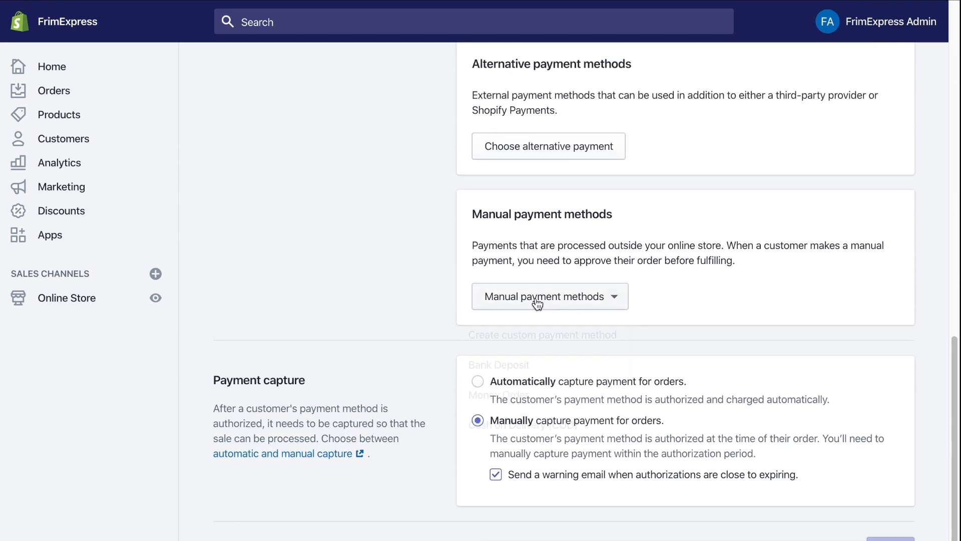
pyautogui.click(537, 304)
pyautogui.click(536, 425)
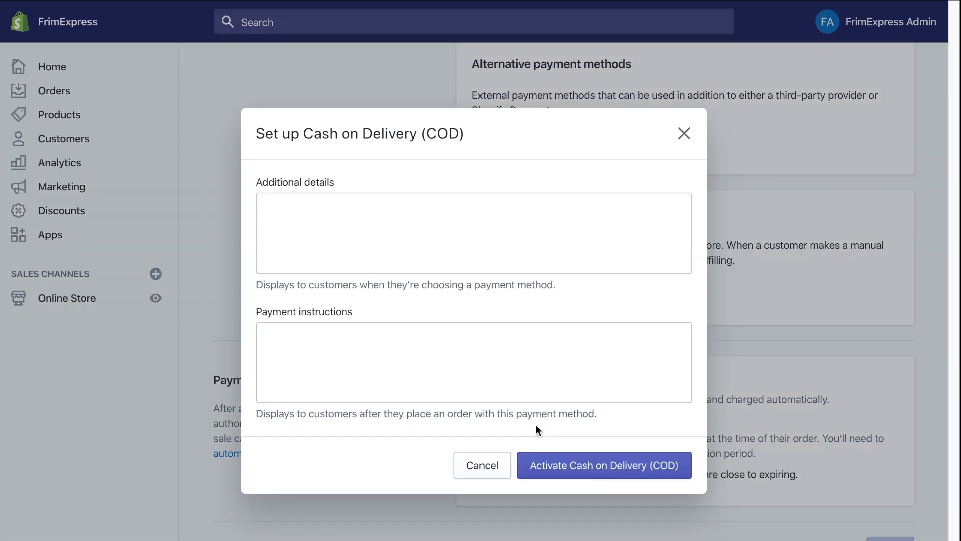
pyautogui.click(603, 474)
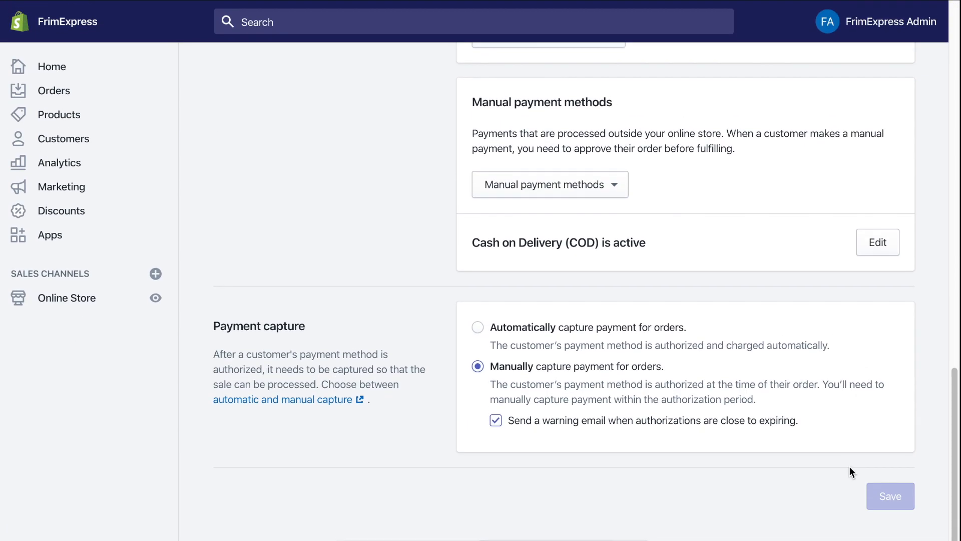
pyautogui.click(52, 236)
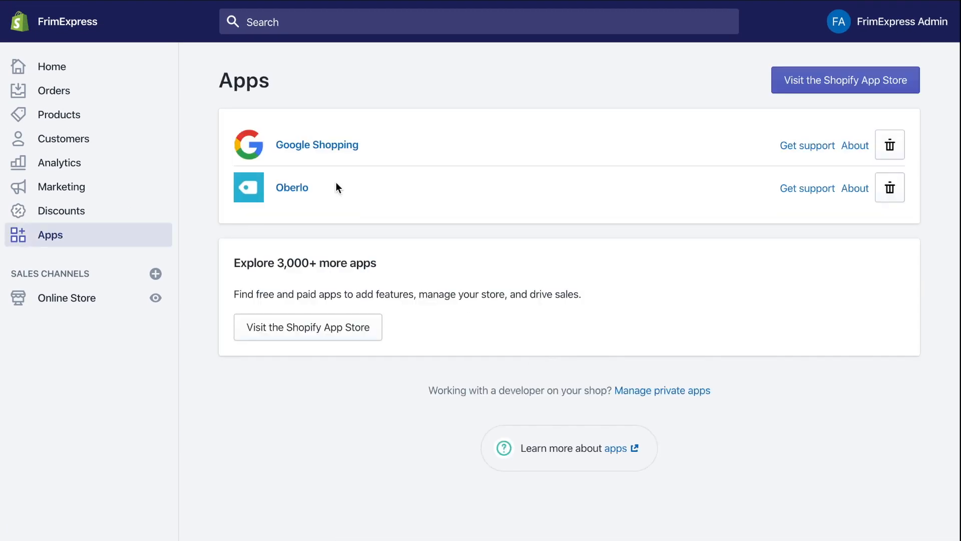
# - Review Google Shopping's contact-information requirement, then open the Online Store's Pages list
pyautogui.click(314, 151)
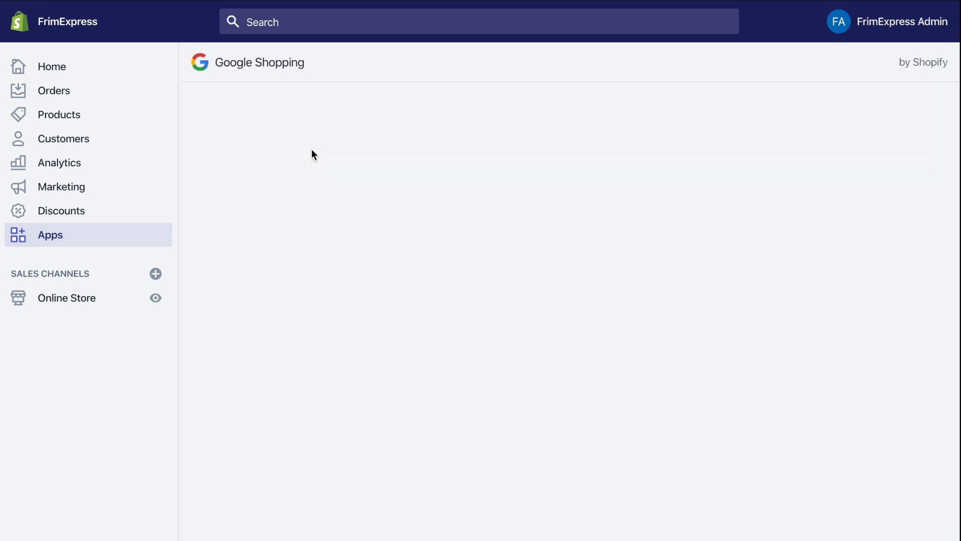
pyautogui.scroll(-5, 658, 395)
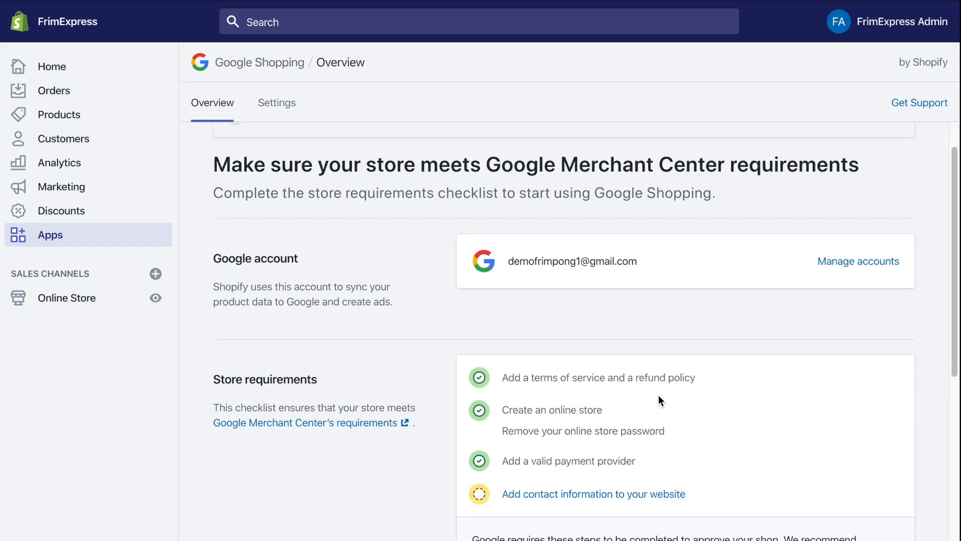
pyautogui.click(552, 273)
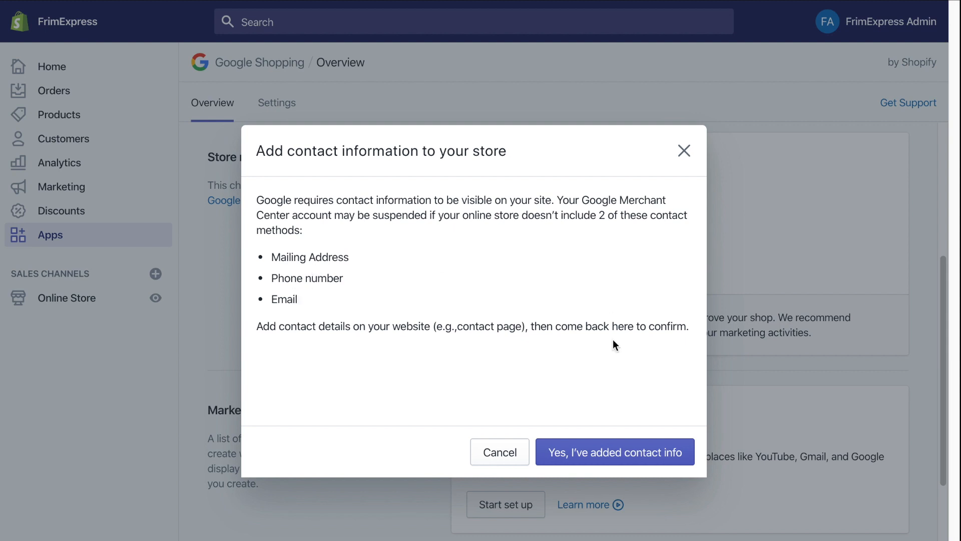
pyautogui.click(500, 453)
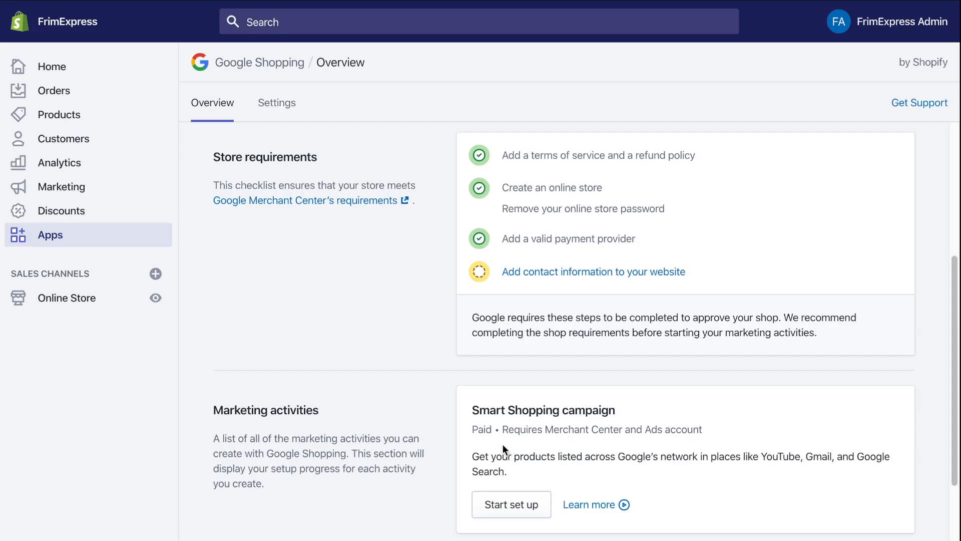
pyautogui.click(82, 300)
pyautogui.click(64, 363)
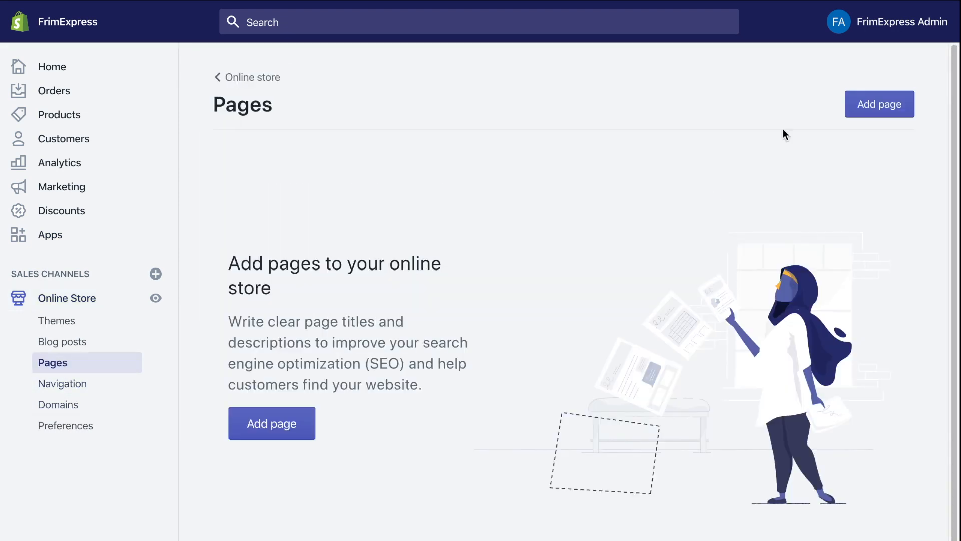
# - Start a new page titled 'Contact Us'
pyautogui.click(874, 109)
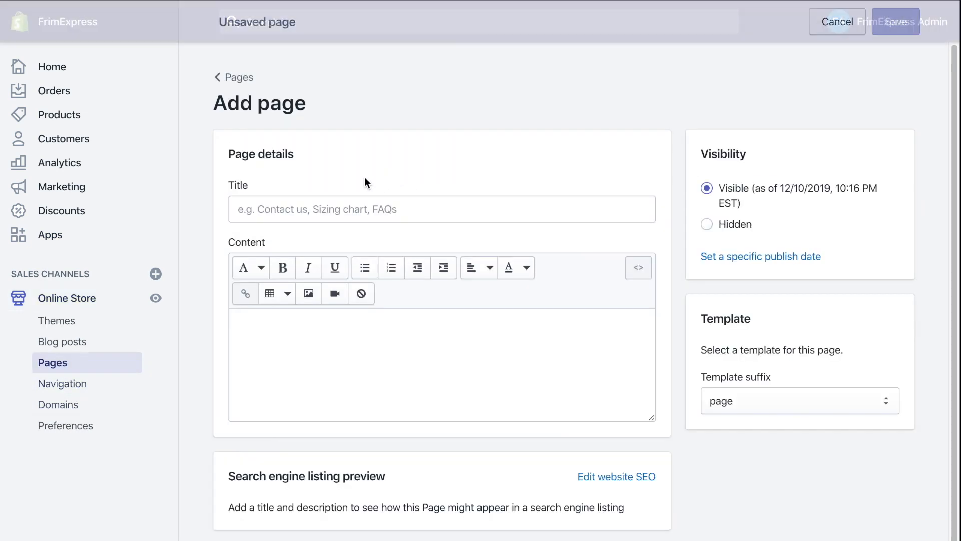
pyautogui.click(240, 209)
pyautogui.write('Contact Us')
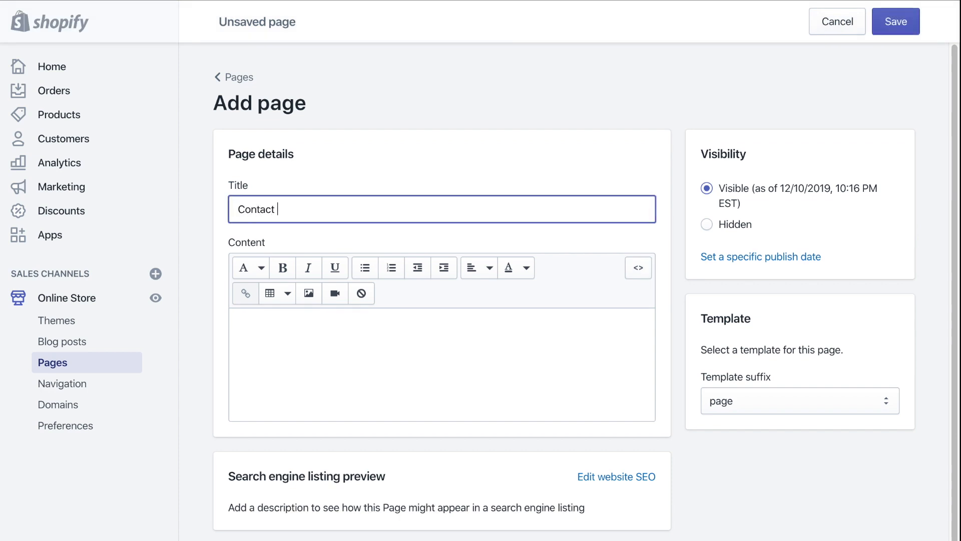
pyautogui.press('Tab')
pyautogui.press('Tab')
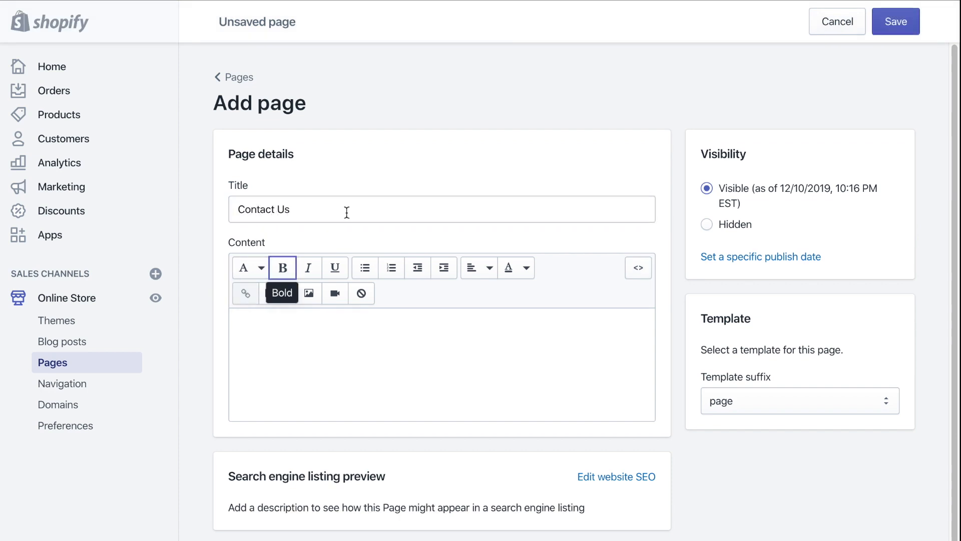
# - Write the store's mailing address and phone number as the page content
pyautogui.click(329, 346)
pyautogui.write('Mailing Address:')
pyautogui.press('Return')
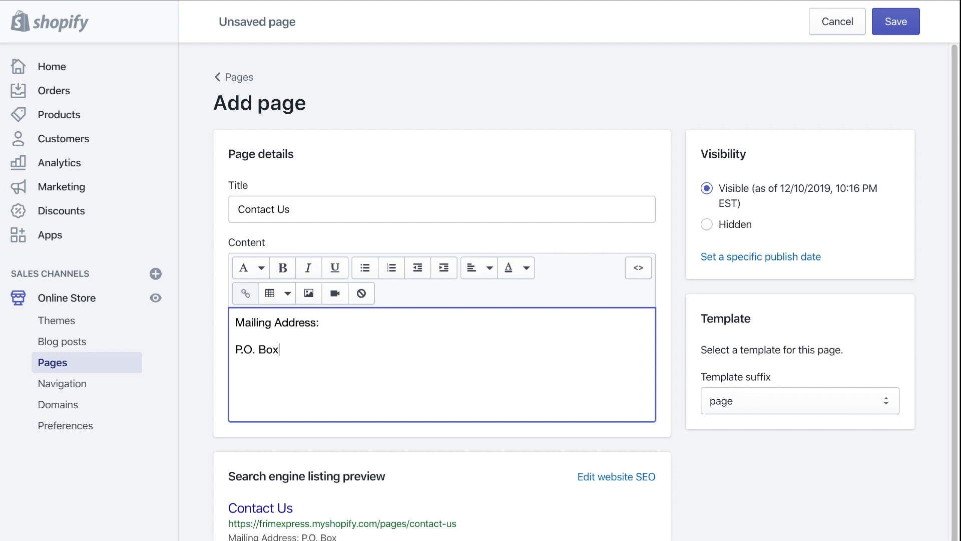
pyautogui.press('Return')
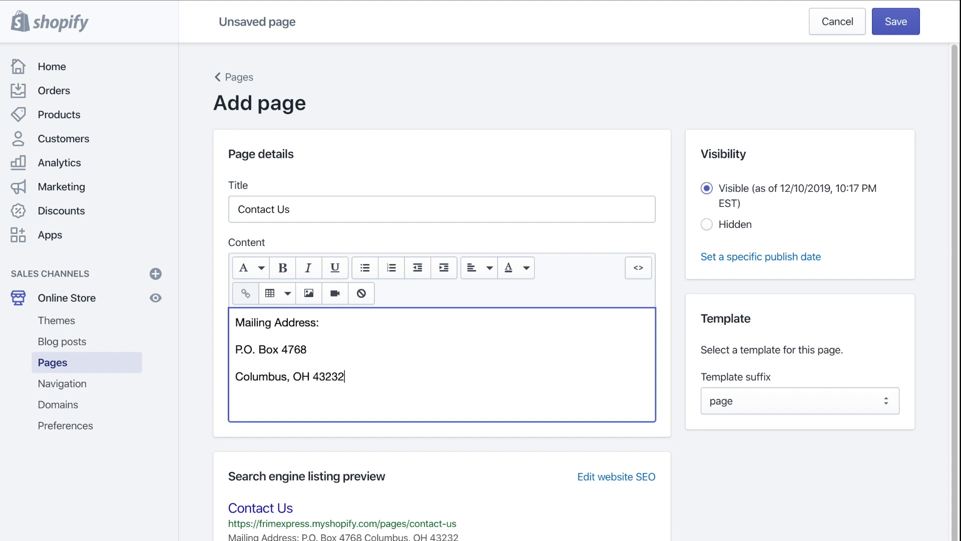
pyautogui.press('Return')
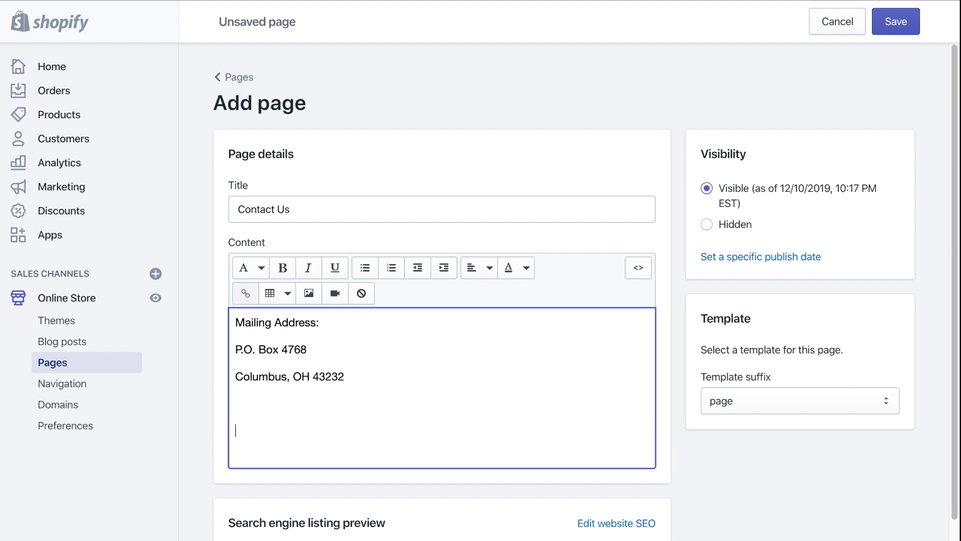
pyautogui.write('Phone ')
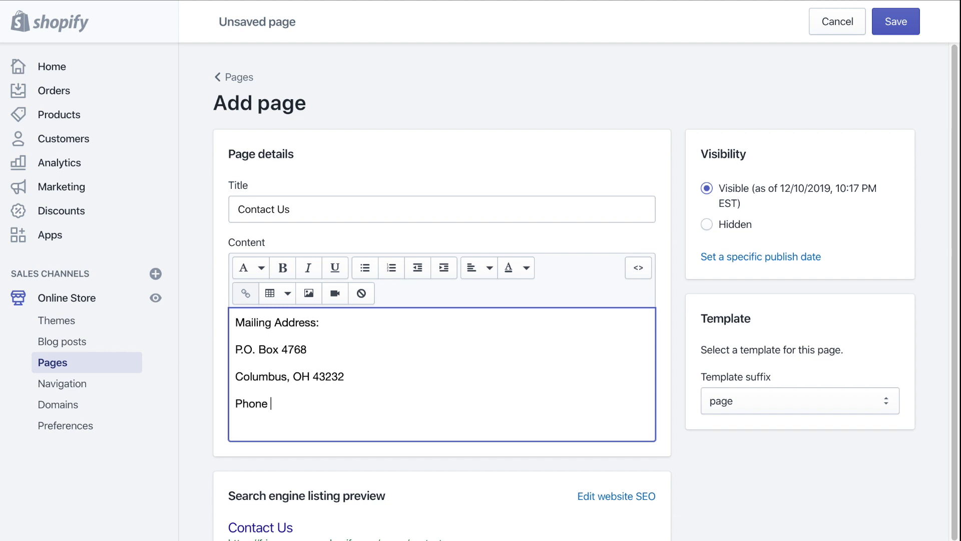
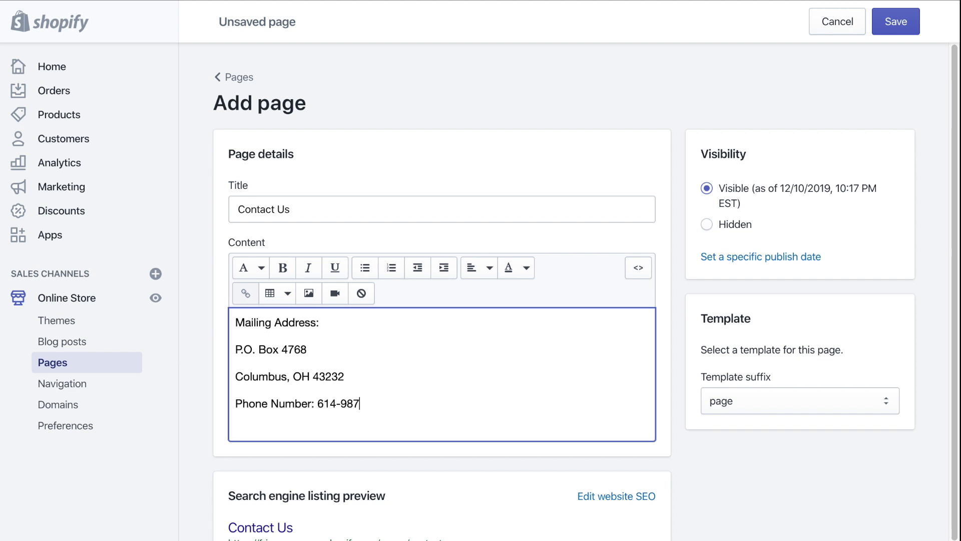
# - Add the store's email address line and save the Contact Us page
pyautogui.press('Return')
pyautogui.write('Email')
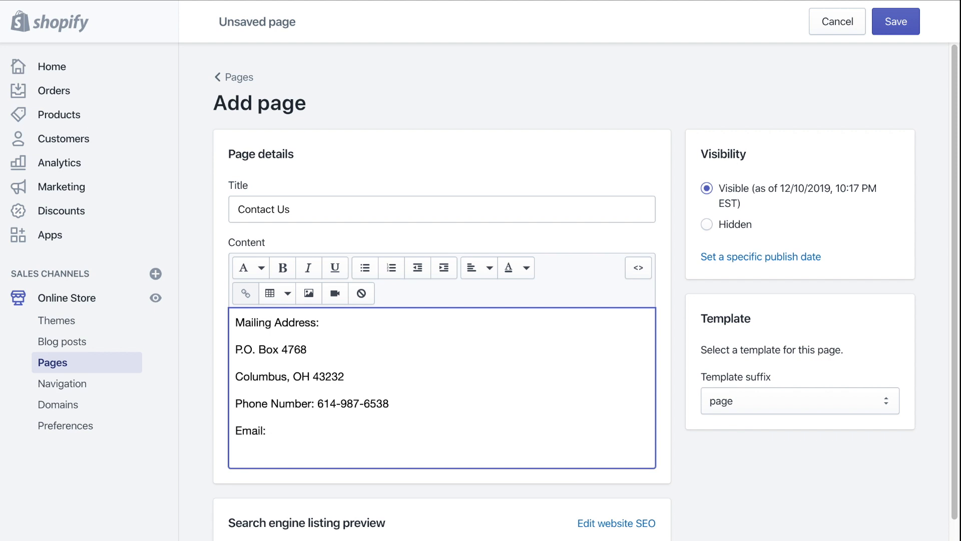
pyautogui.write(': de')
pyautogui.press('BackSpace')
pyautogui.press('BackSpace')
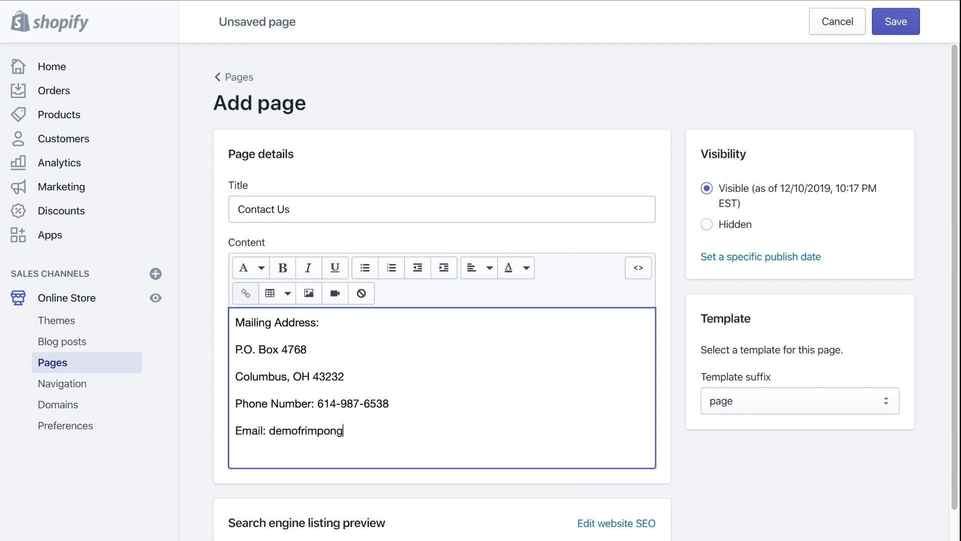
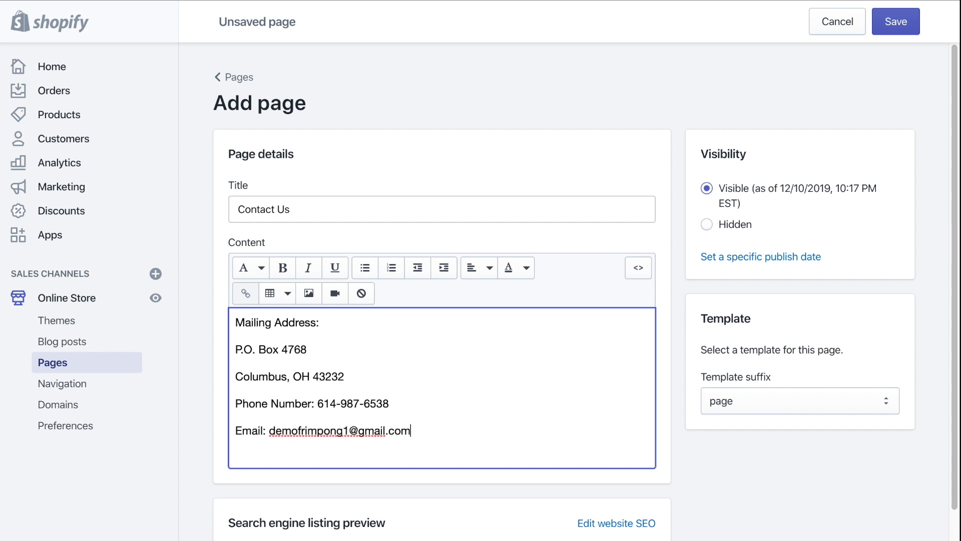
pyautogui.moveTo(269, 431); pyautogui.dragTo(431, 435)
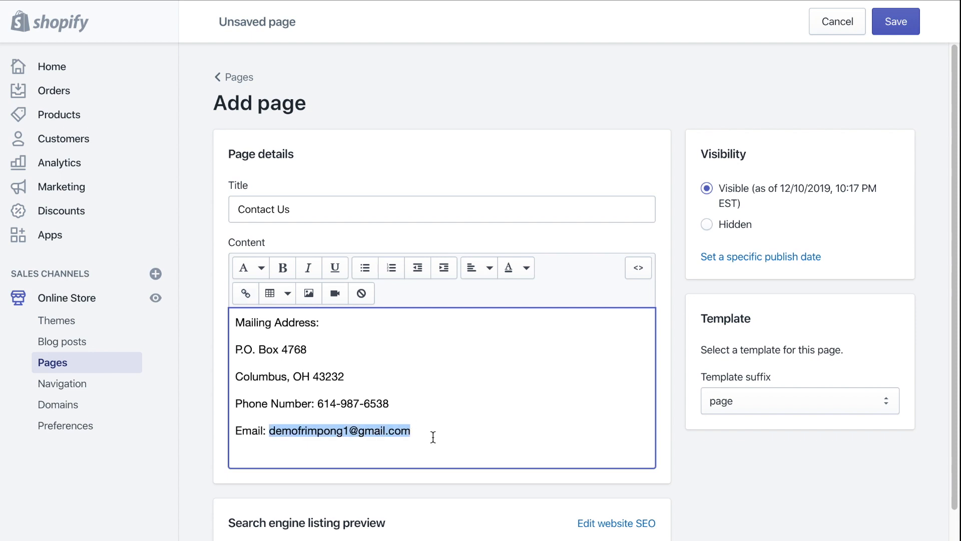
pyautogui.click(896, 23)
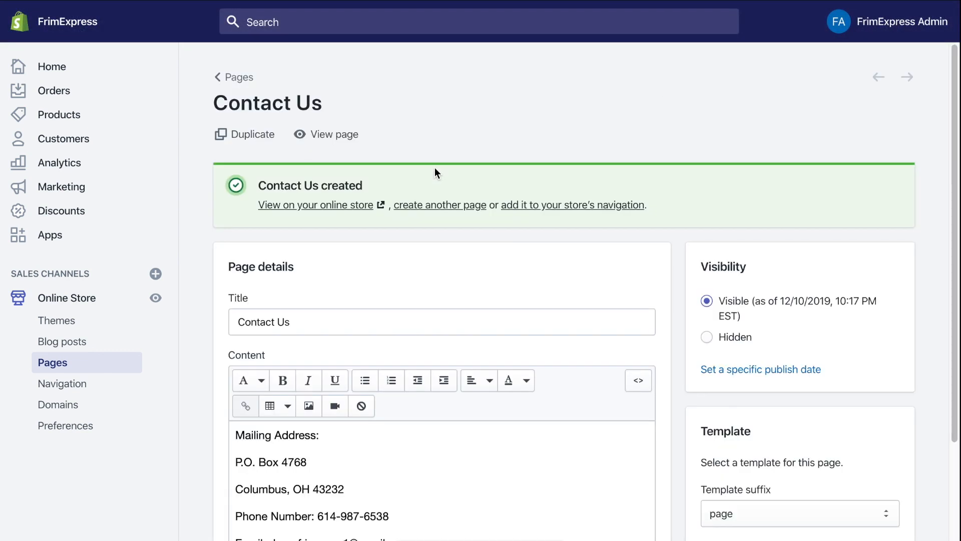
# - Reopen the Google Shopping app and confirm the store's contact information has been added
pyautogui.click(90, 241)
pyautogui.click(292, 146)
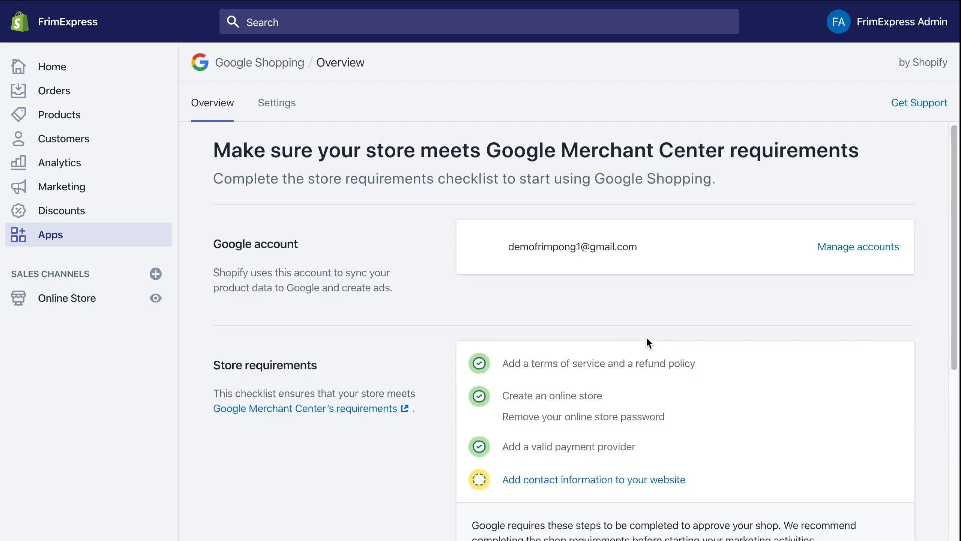
pyautogui.scroll(-3, 651, 380)
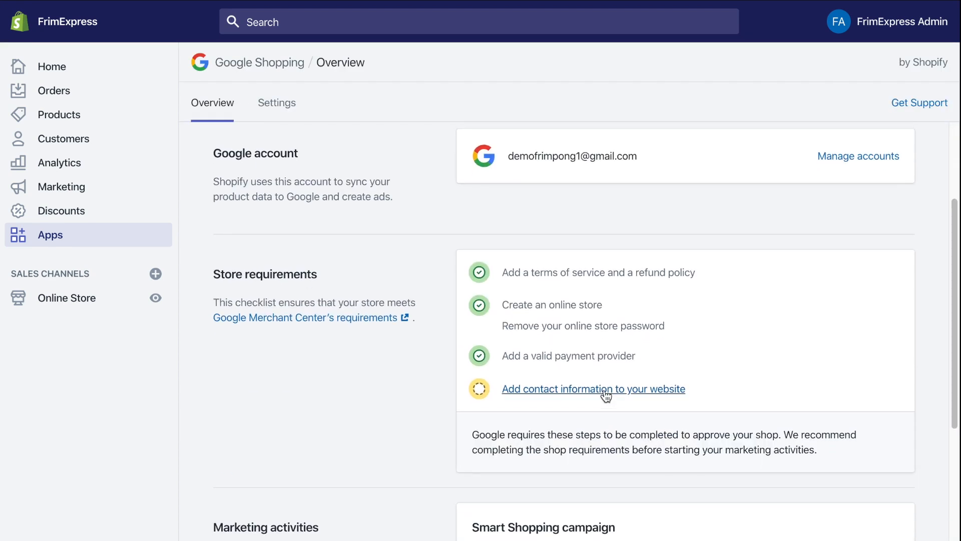
pyautogui.click(608, 389)
pyautogui.click(640, 452)
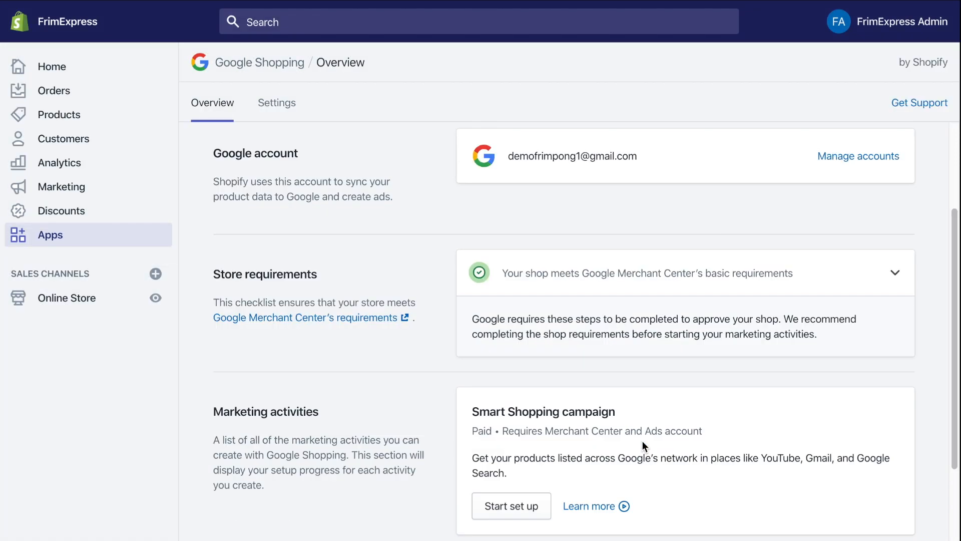
# - Start the product feed setup and connect the store's Merchant Center account
pyautogui.scroll(-4, 663, 457)
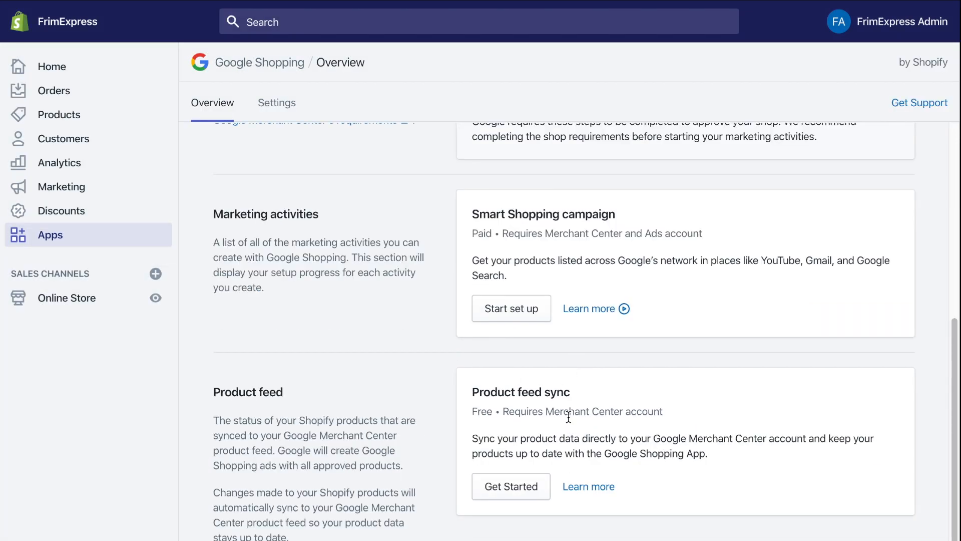
pyautogui.click(508, 492)
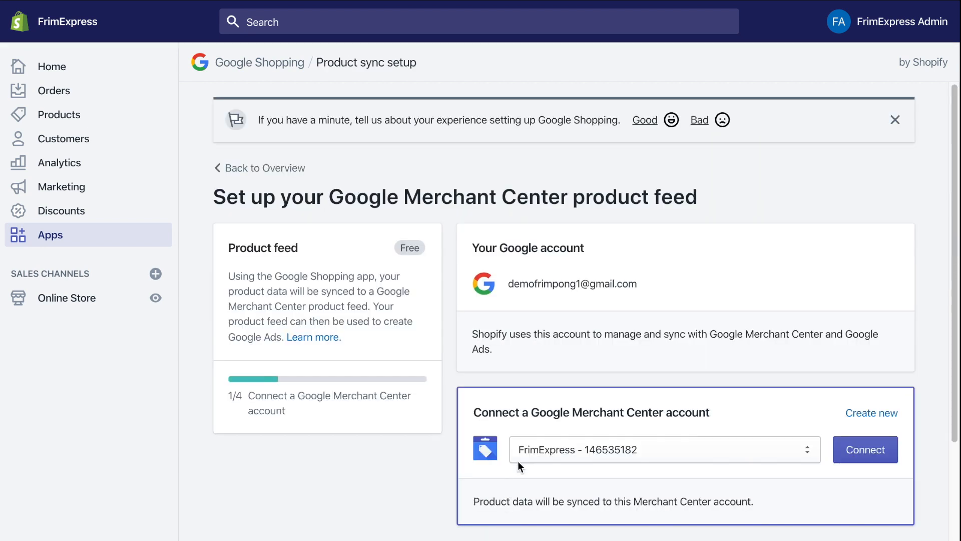
pyautogui.moveTo(475, 414); pyautogui.dragTo(729, 427)
pyautogui.click(864, 453)
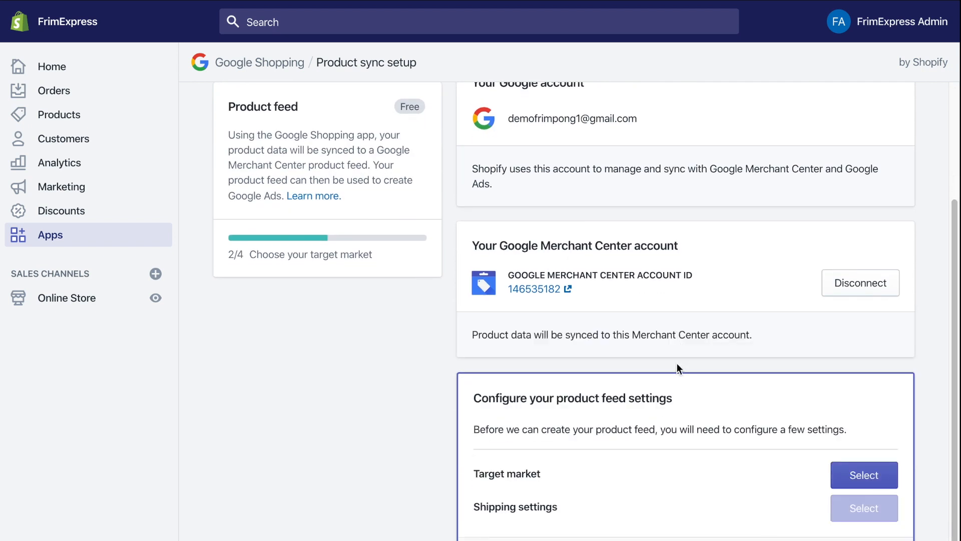
# - Set the feed's target market to United States with English as the language
pyautogui.scroll(-1, 701, 470)
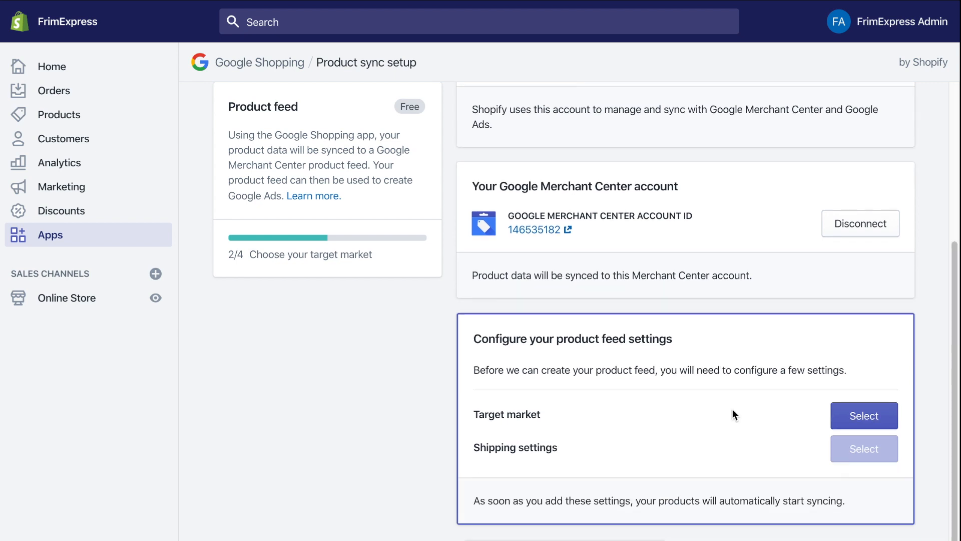
pyautogui.click(884, 426)
pyautogui.click(541, 264)
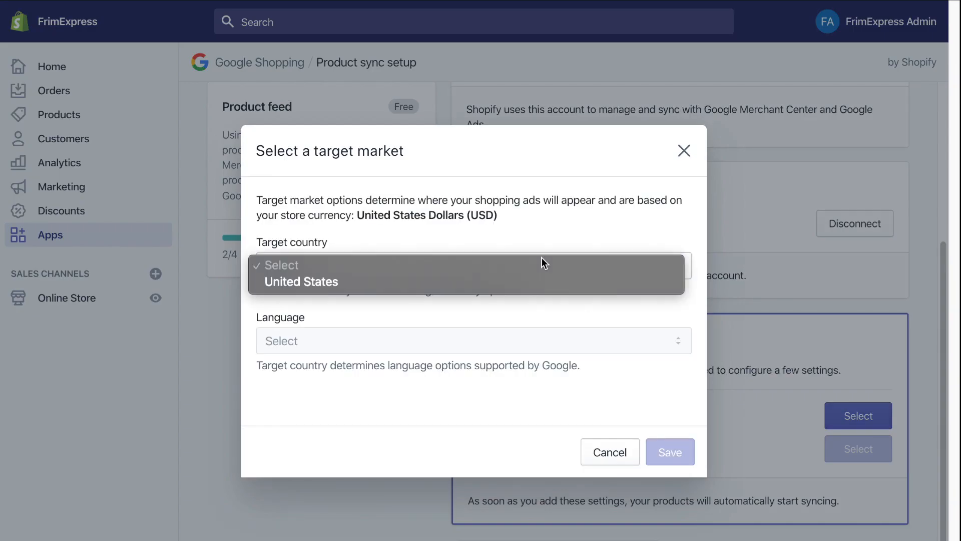
pyautogui.click(523, 281)
pyautogui.click(496, 339)
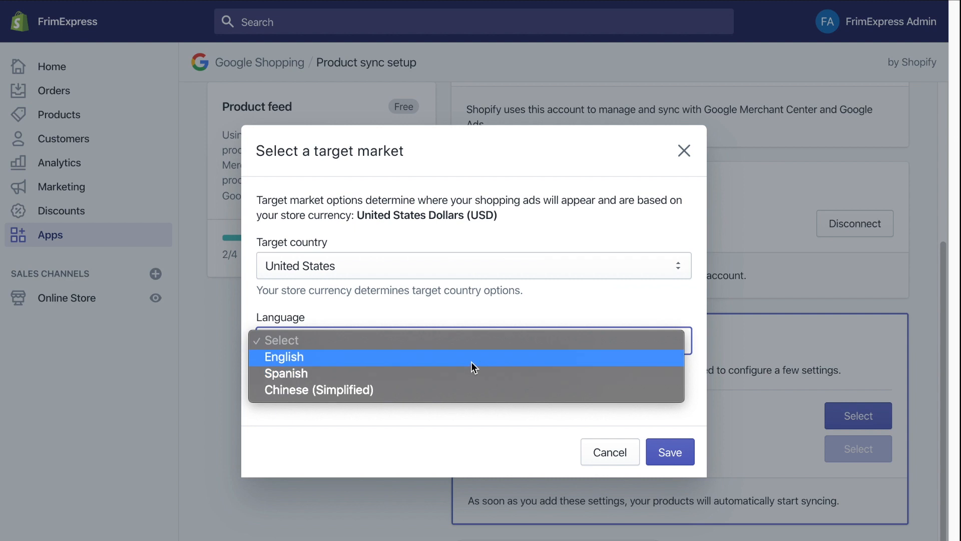
pyautogui.click(470, 361)
pyautogui.click(669, 452)
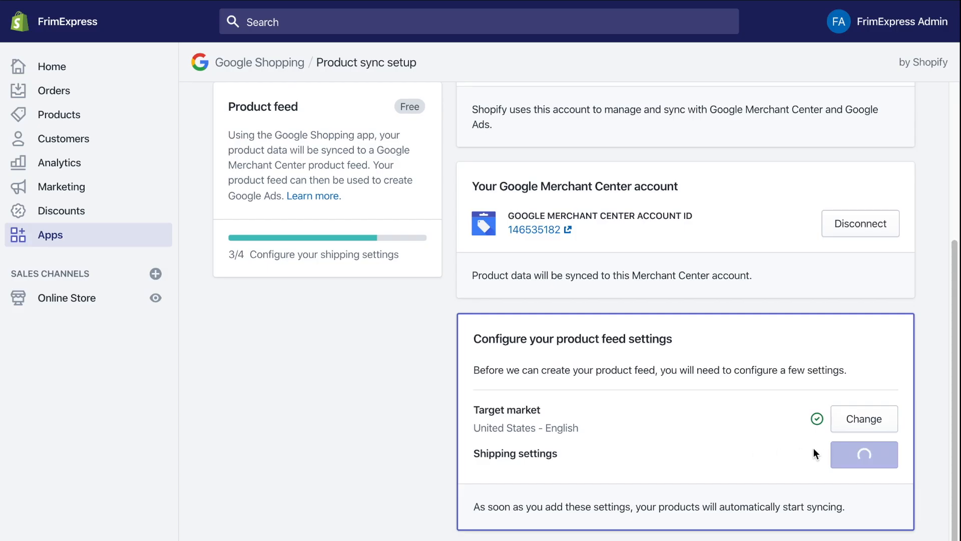
# - Choose automatic shipping settings import and save to create the product feed
pyautogui.click(856, 458)
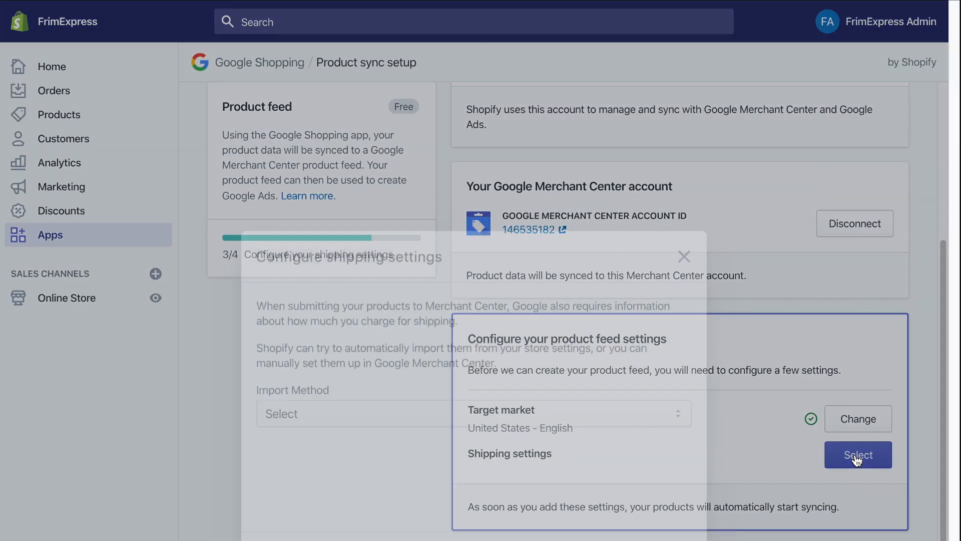
pyautogui.click(470, 311)
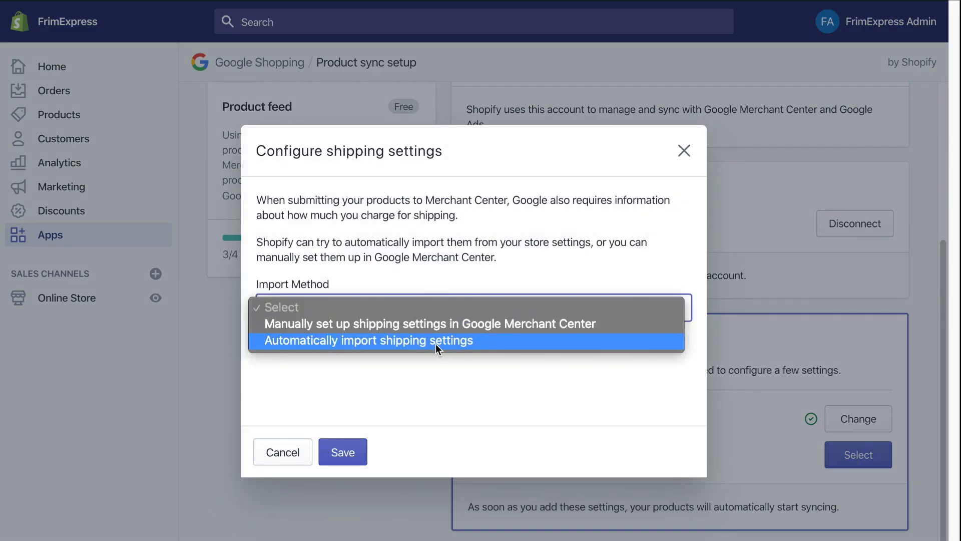
pyautogui.click(436, 341)
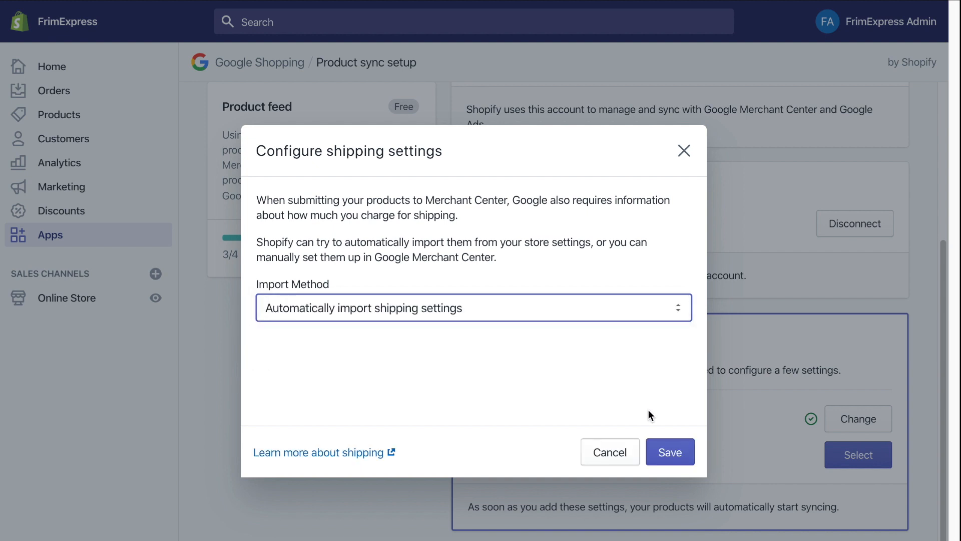
pyautogui.click(670, 452)
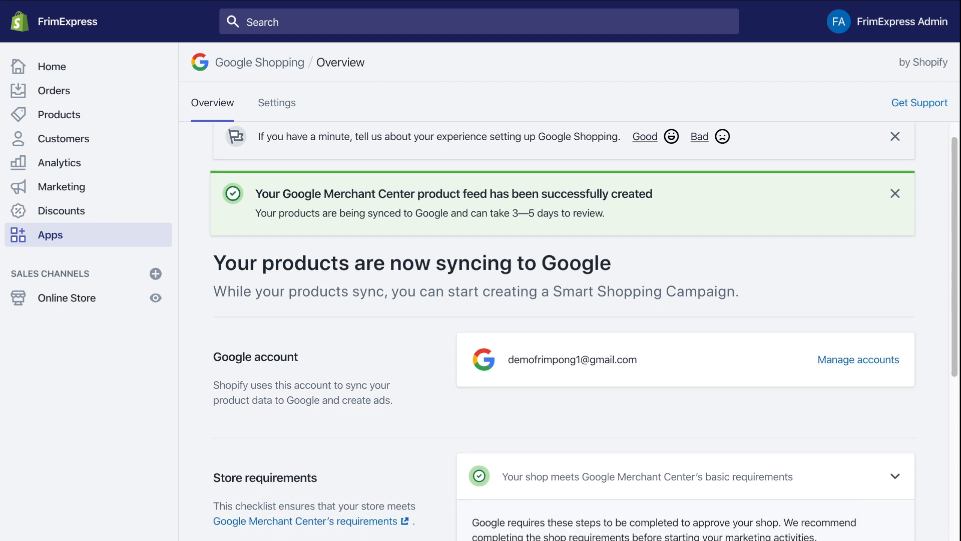
# - Review the pending-products summary, then go to the store Settings
pyautogui.scroll(-8, 837, 471)
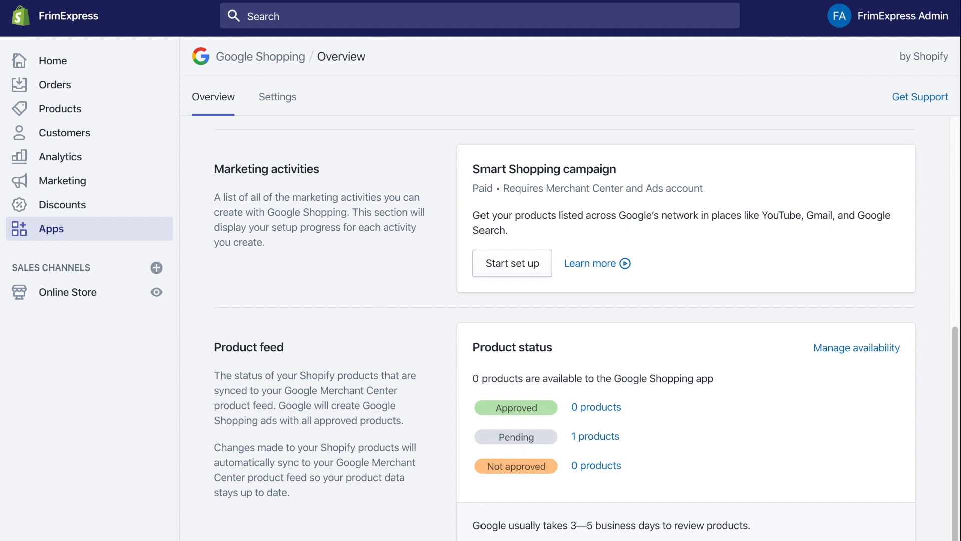
pyautogui.click(50, 538)
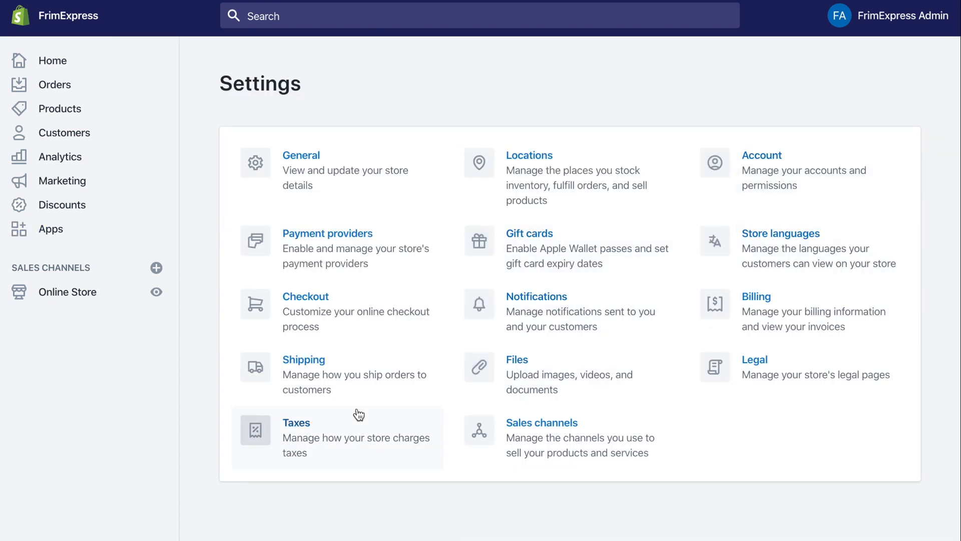
# - Remove the $50.00 minimum-order condition from the free Standard domestic rate and save the profile
pyautogui.click(352, 395)
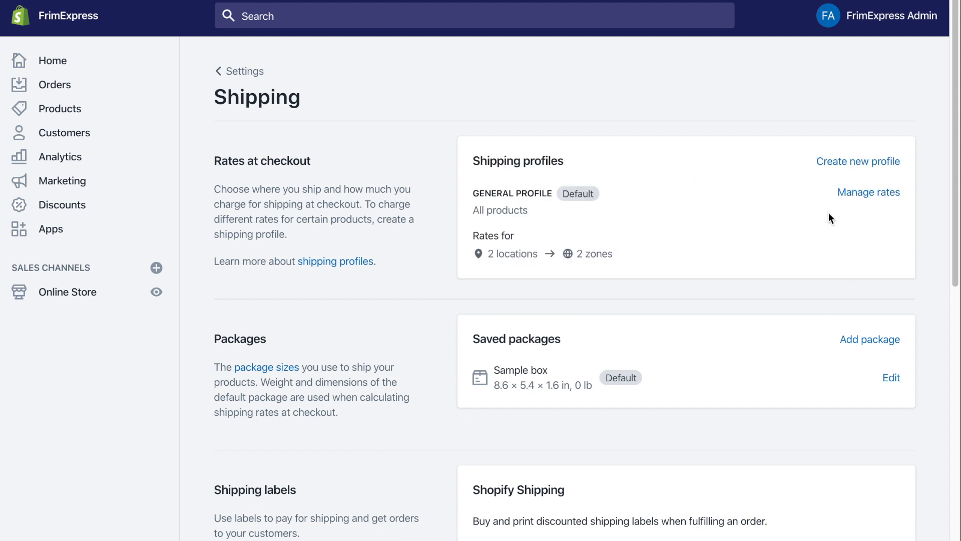
pyautogui.click(851, 195)
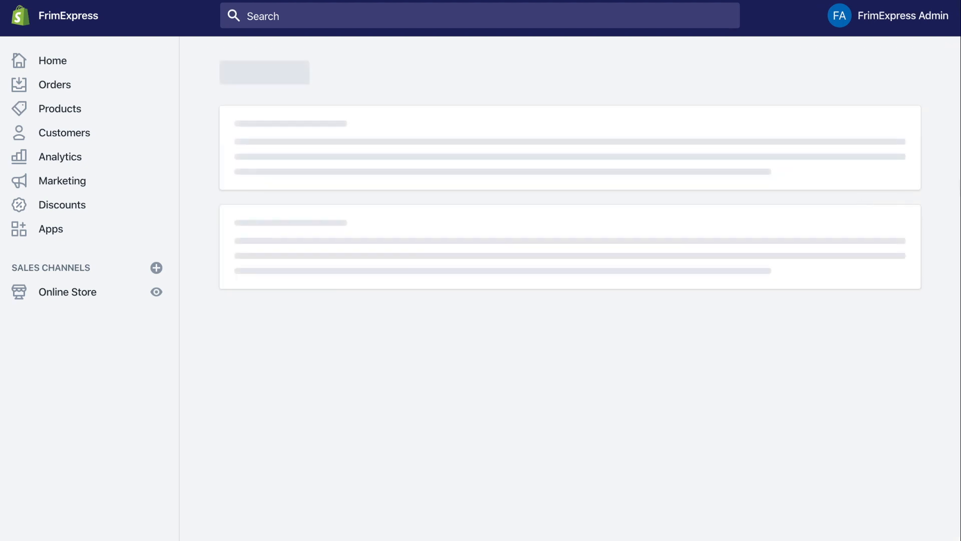
pyautogui.moveTo(955, 133); pyautogui.dragTo(957, 270)
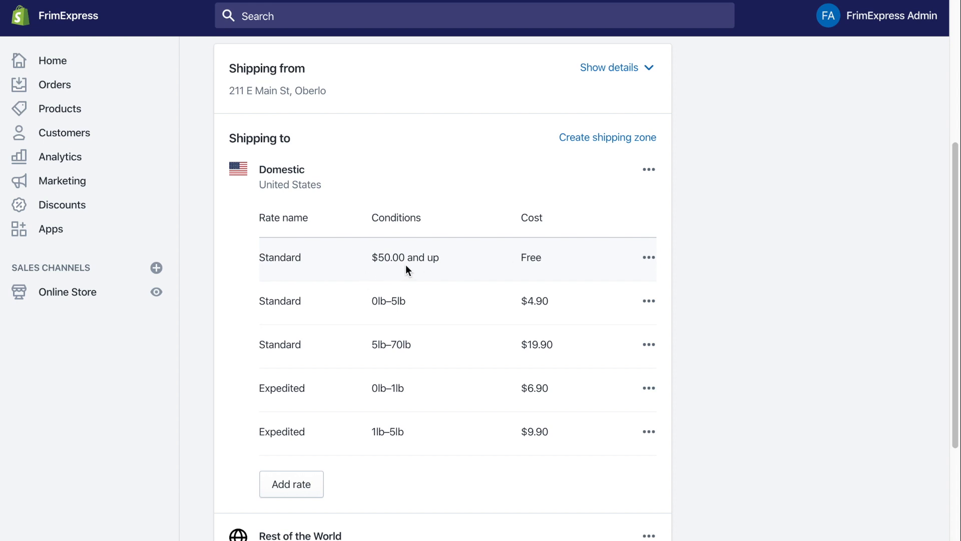
pyautogui.click(650, 261)
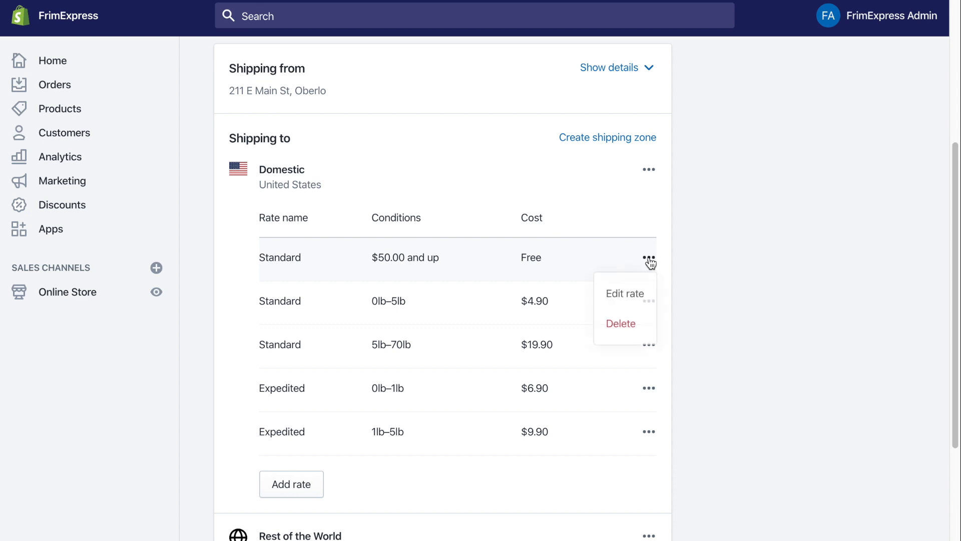
pyautogui.click(625, 296)
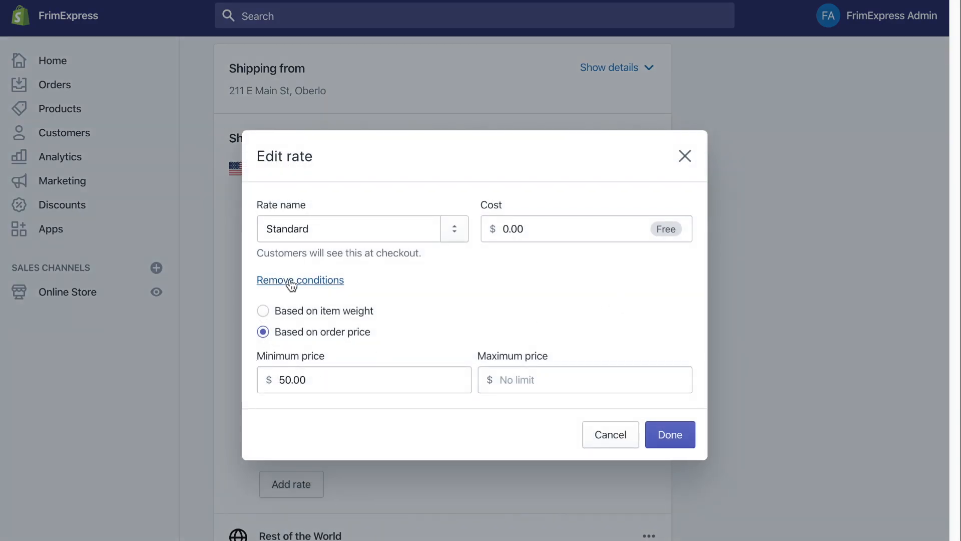
pyautogui.click(279, 280)
pyautogui.click(674, 386)
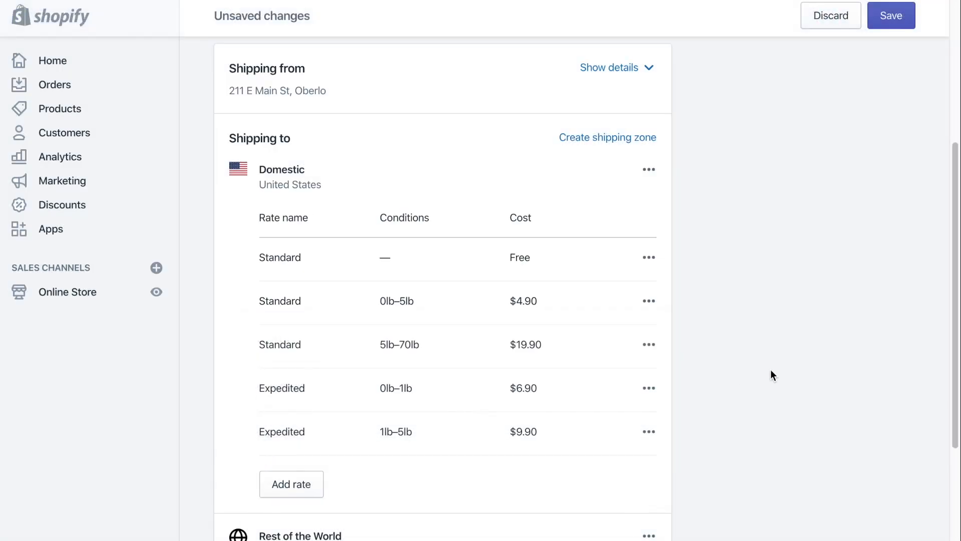
pyautogui.click(888, 7)
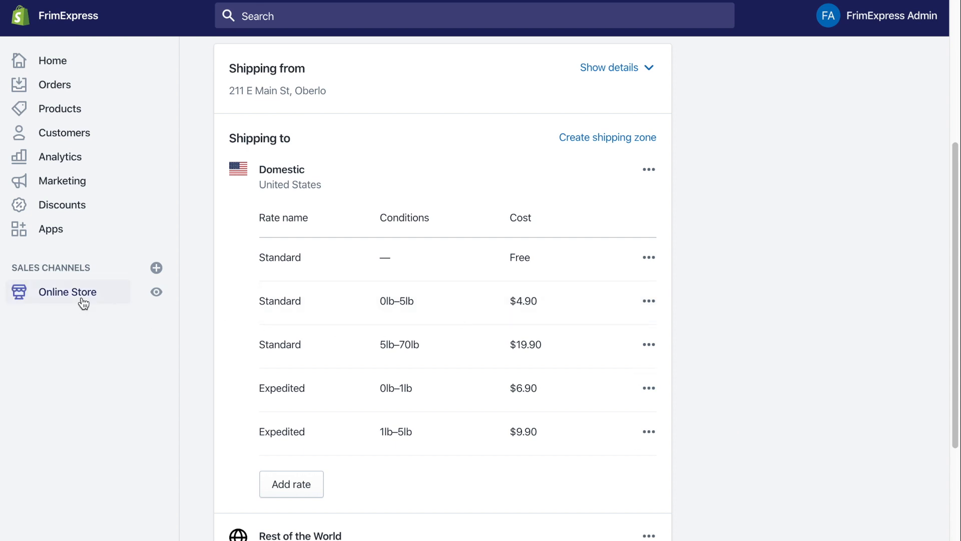
pyautogui.click(75, 231)
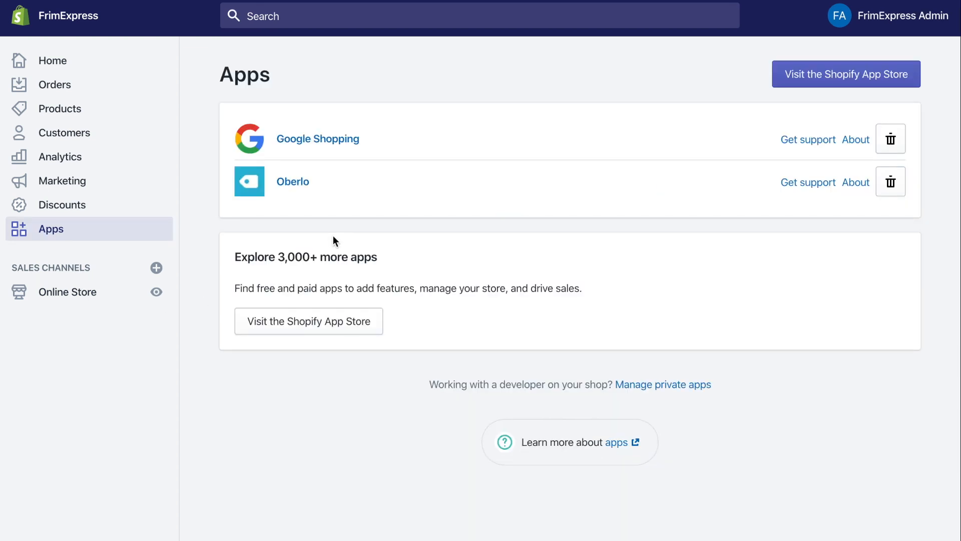
# - List Google Shopping's pending products and edit the Modern LED Wall Lamp's Google Shopping fields
pyautogui.click(330, 142)
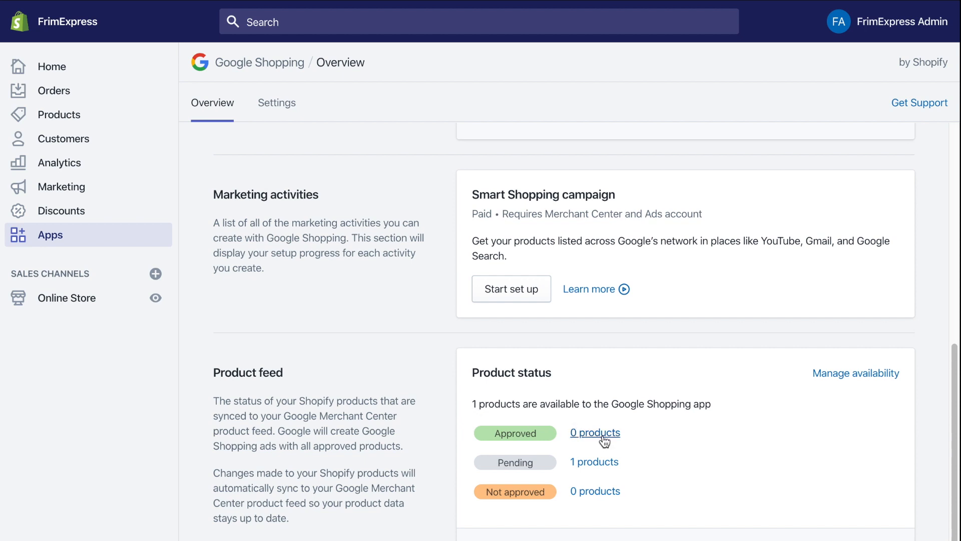
pyautogui.click(596, 461)
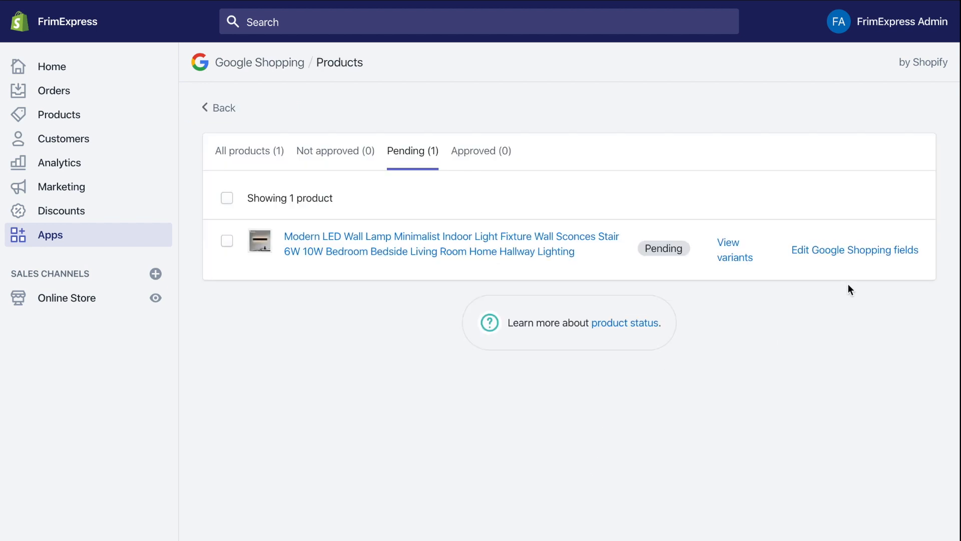
pyautogui.click(849, 251)
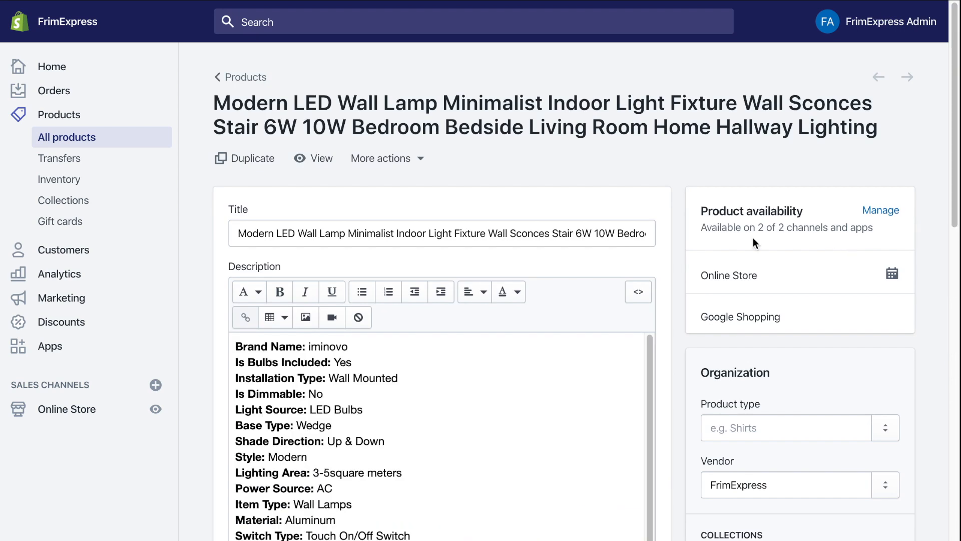
# - Open the lamp's Google Shopping Fields form from More actions and leave Chrome fullscreen
pyautogui.scroll(-1, 705, 381)
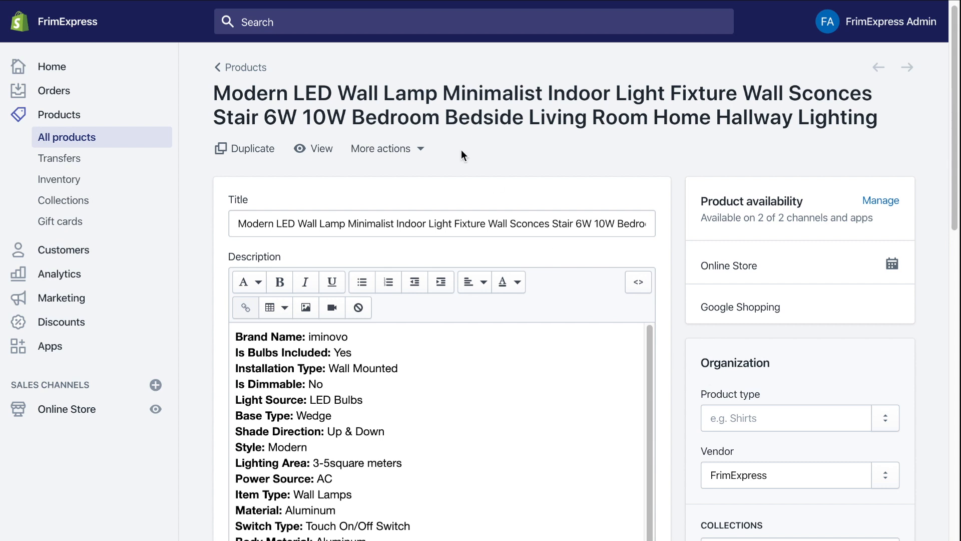
pyautogui.click(397, 149)
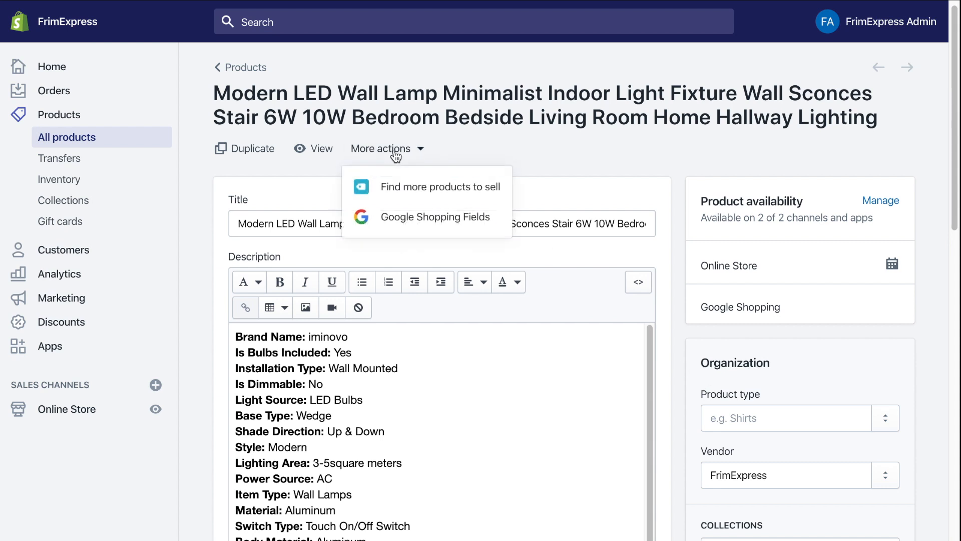
pyautogui.click(414, 219)
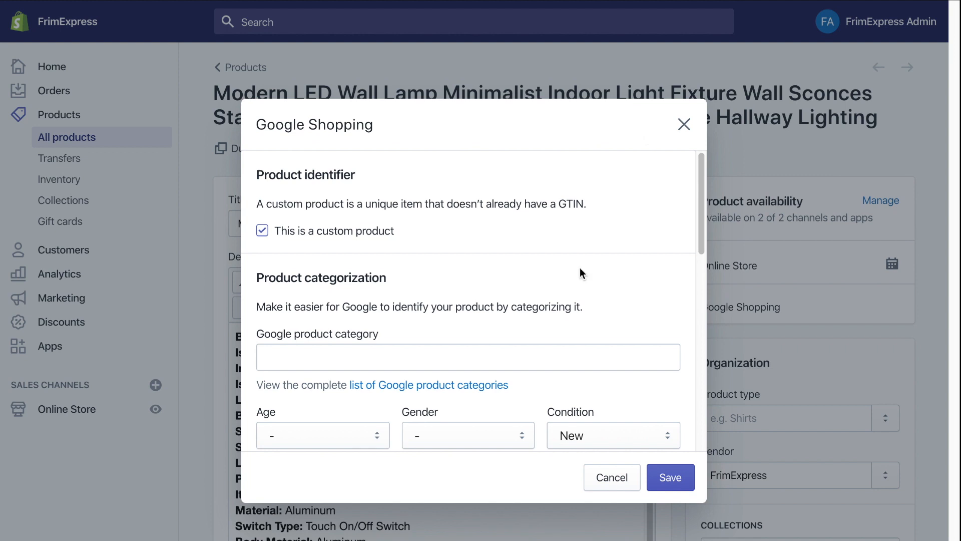
pyautogui.scroll(-3, 579, 267)
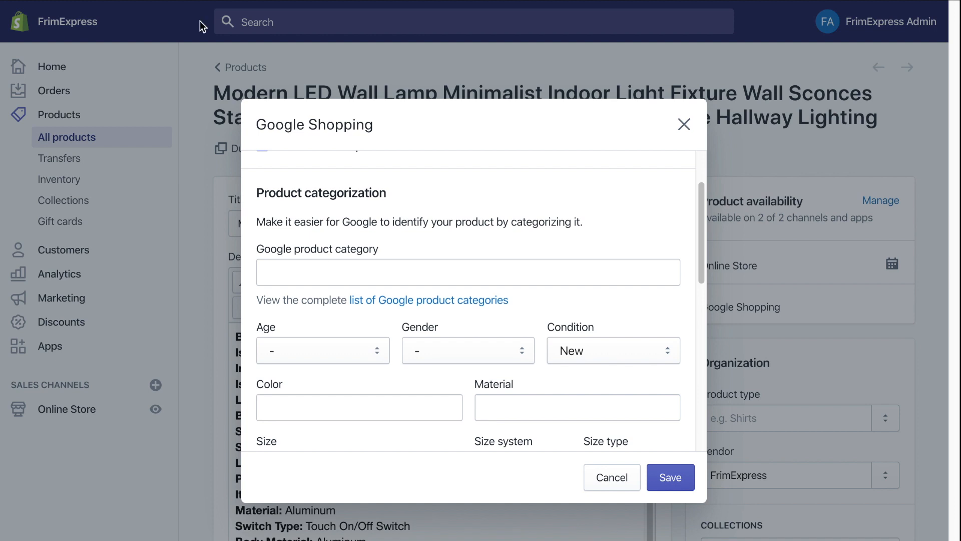
pyautogui.moveTo(145, 5)
pyautogui.click(44, 26)
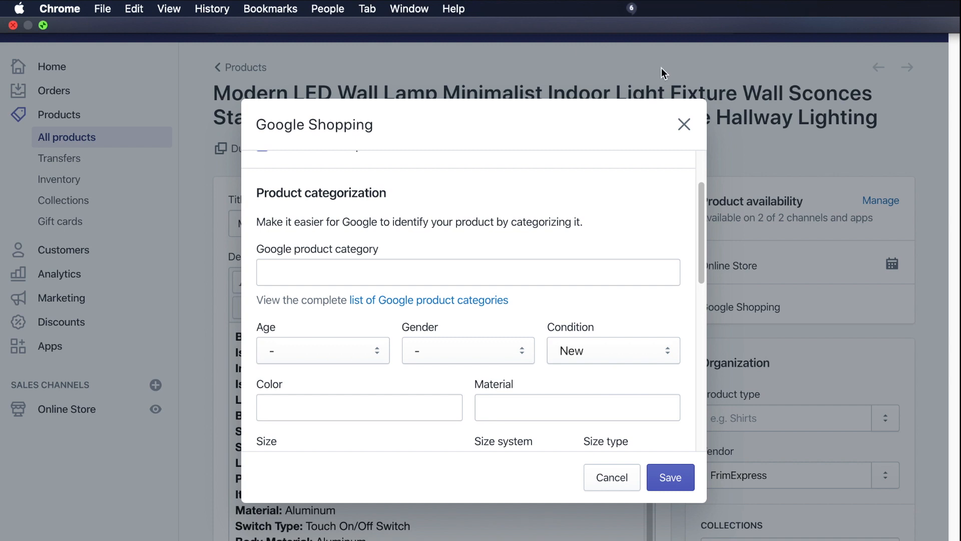
# - Search the taxonomy page for 'light fixtures' and select the Wall Light Fixtures category line
pyautogui.click(759, 41)
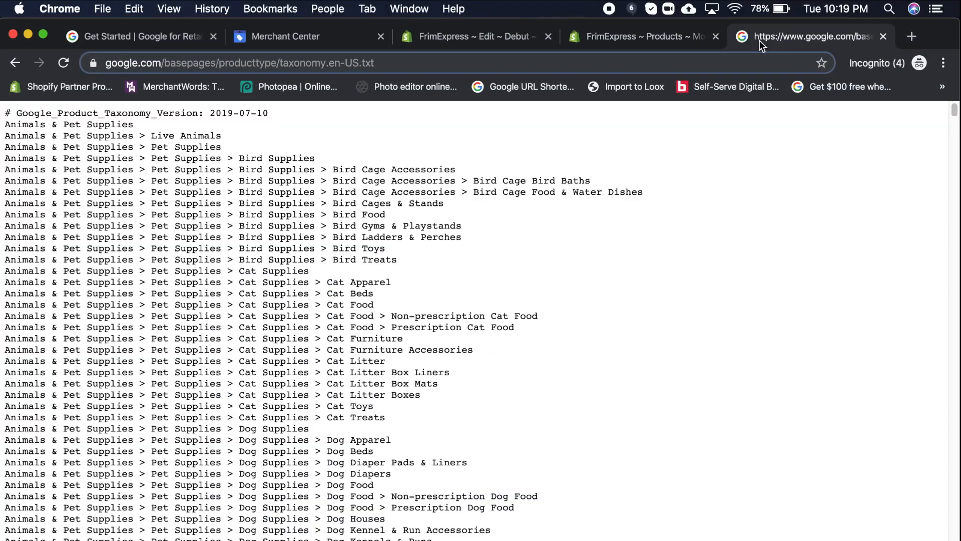
pyautogui.press('super+f')
pyautogui.write('lix')
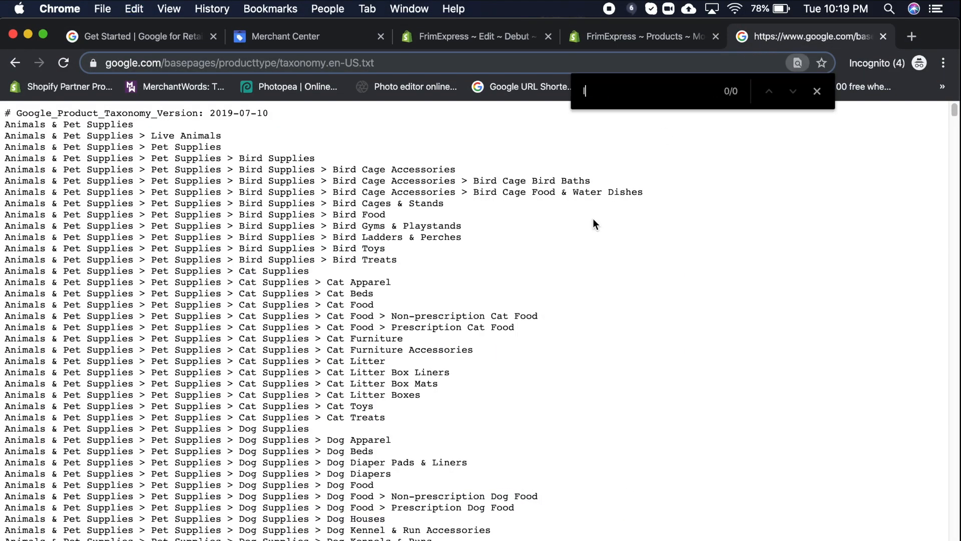
pyautogui.write('ght')
pyautogui.press('BackSpace')
pyautogui.press('BackSpace')
pyautogui.press('BackSpace')
pyautogui.press('BackSpace')
pyautogui.press('BackSpace')
pyautogui.write('ght fix')
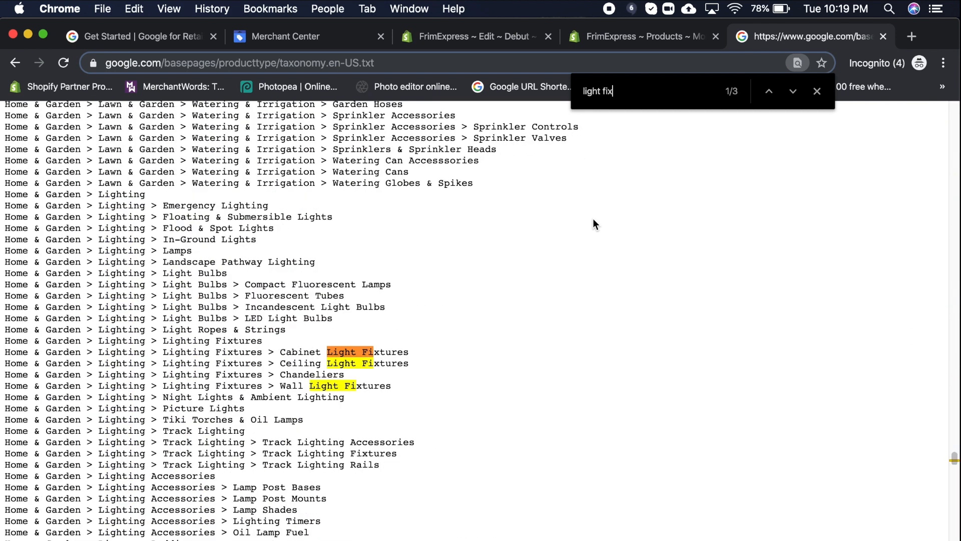
pyautogui.write('tures')
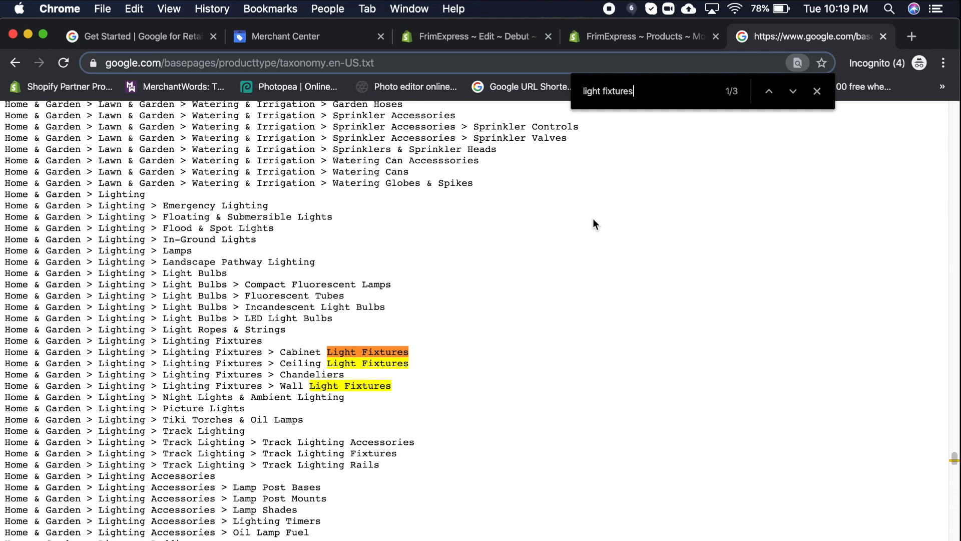
pyautogui.moveTo(394, 386); pyautogui.dragTo(1, 388)
pyautogui.press('super+c')
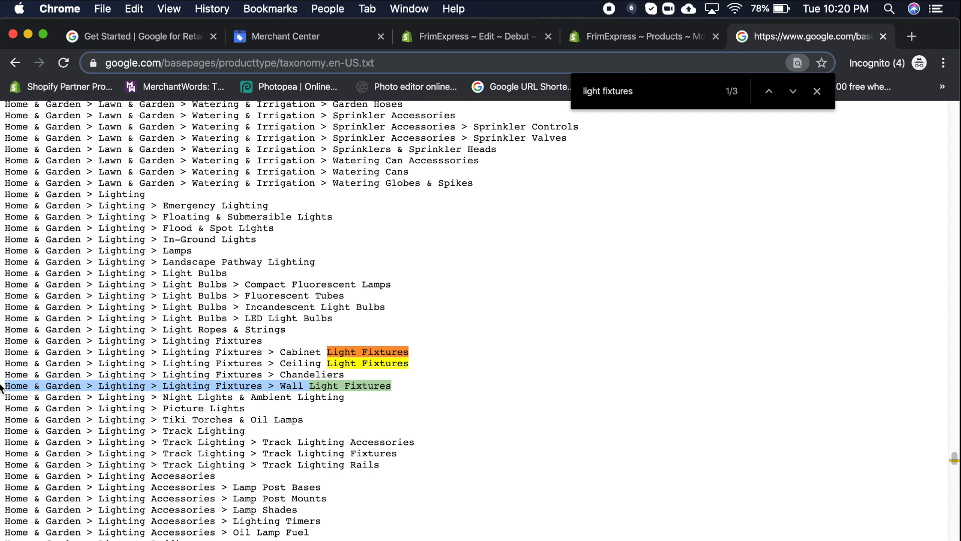
# - Paste Wall Light Fixtures as the Google product category, set age Adult, gender Unisex, and save
pyautogui.click(638, 41)
pyautogui.click(463, 315)
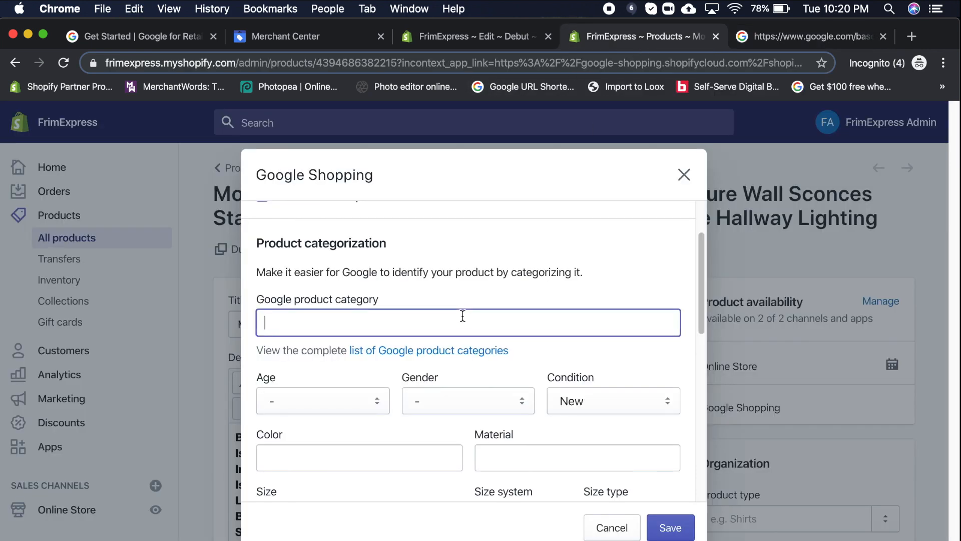
pyautogui.press('super+v')
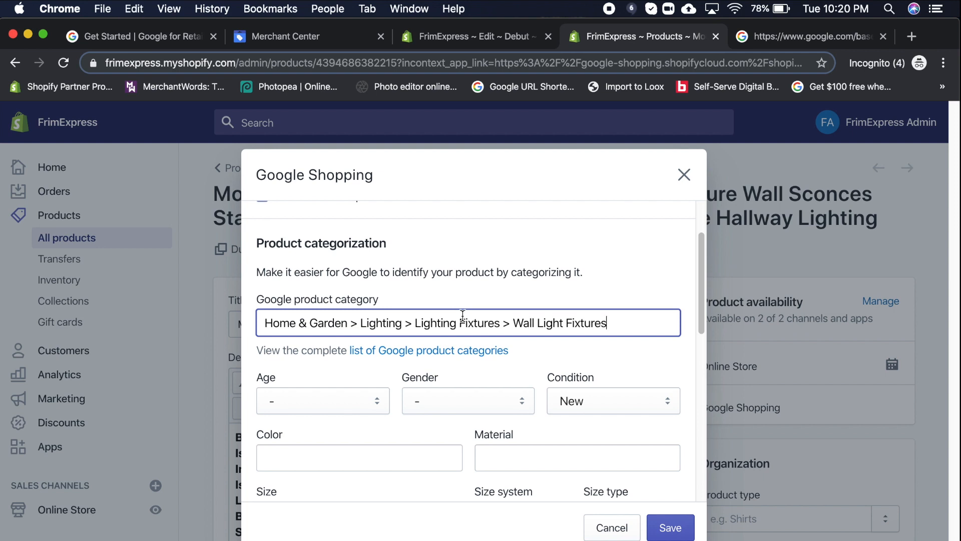
pyautogui.click(353, 407)
pyautogui.click(323, 484)
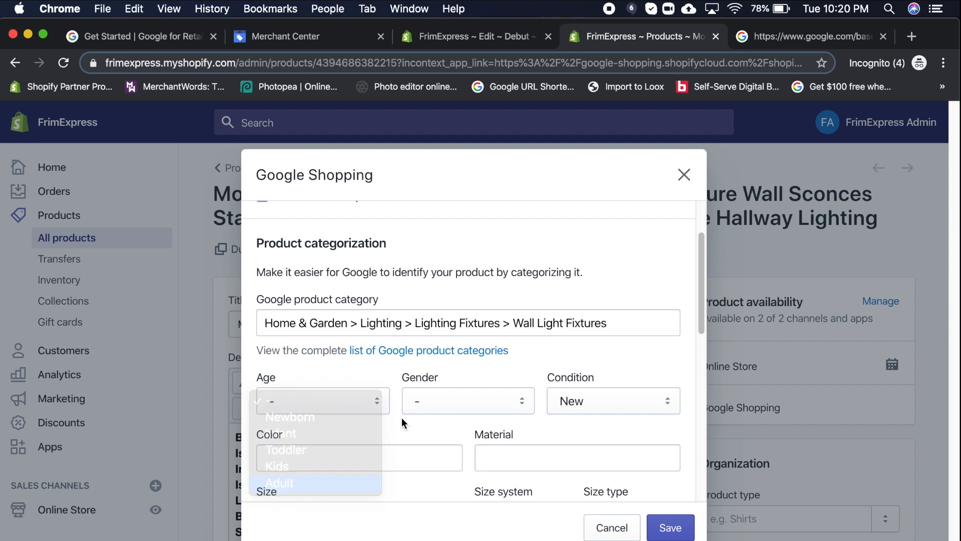
pyautogui.click(443, 400)
pyautogui.click(439, 456)
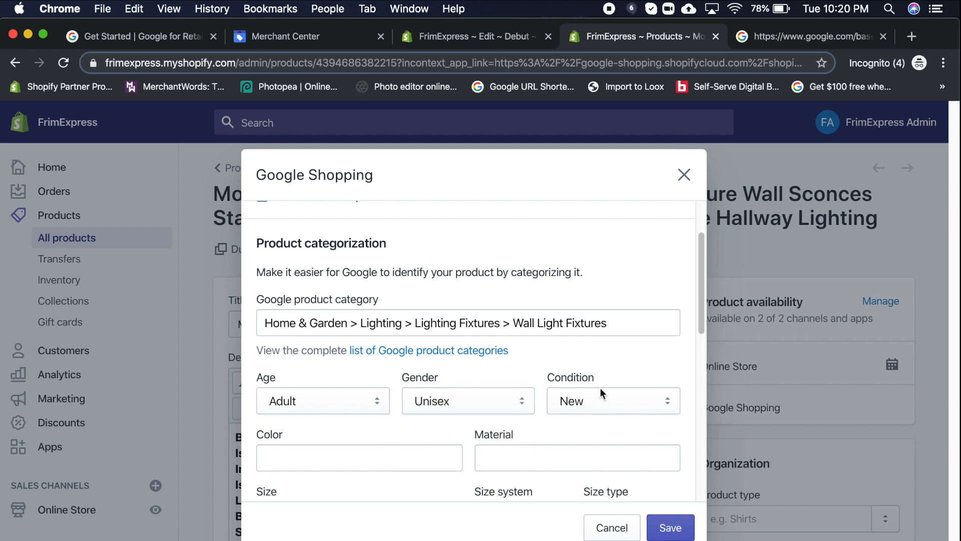
pyautogui.scroll(-3, 576, 440)
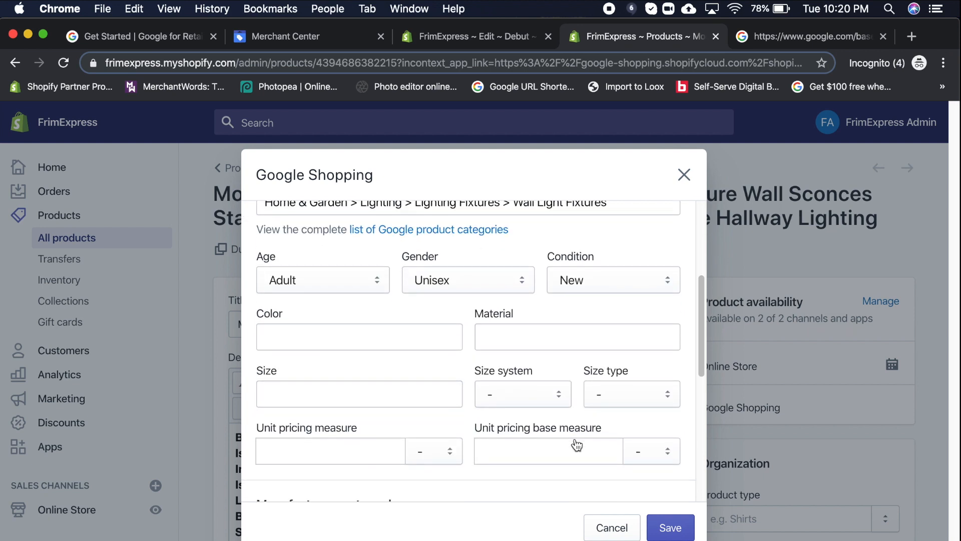
pyautogui.click(673, 529)
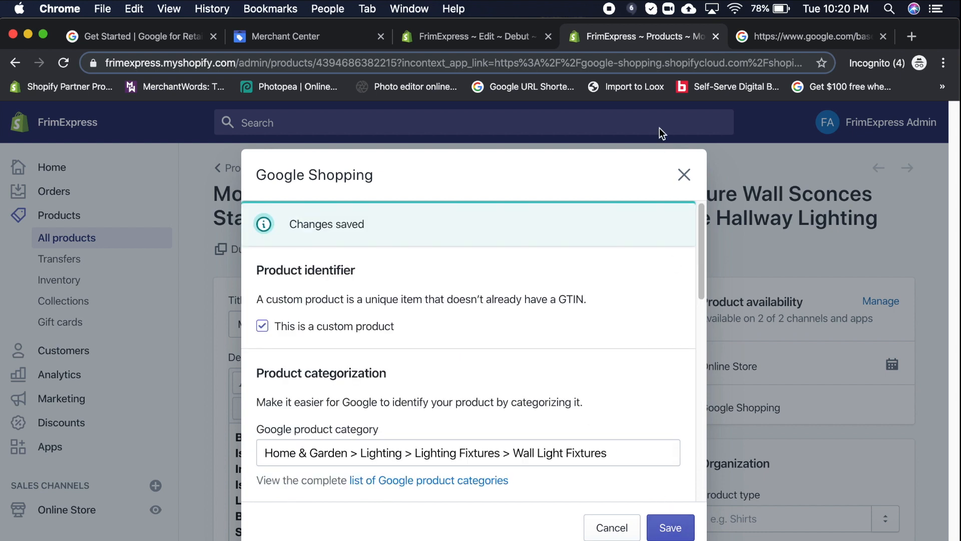
pyautogui.click(684, 177)
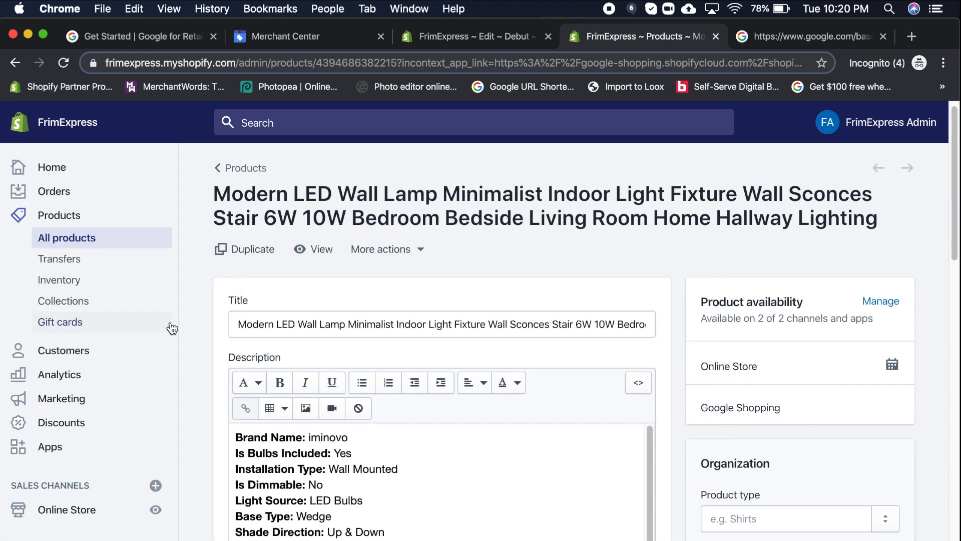
# - Reopen Google Shopping and review its account and product settings
pyautogui.click(58, 447)
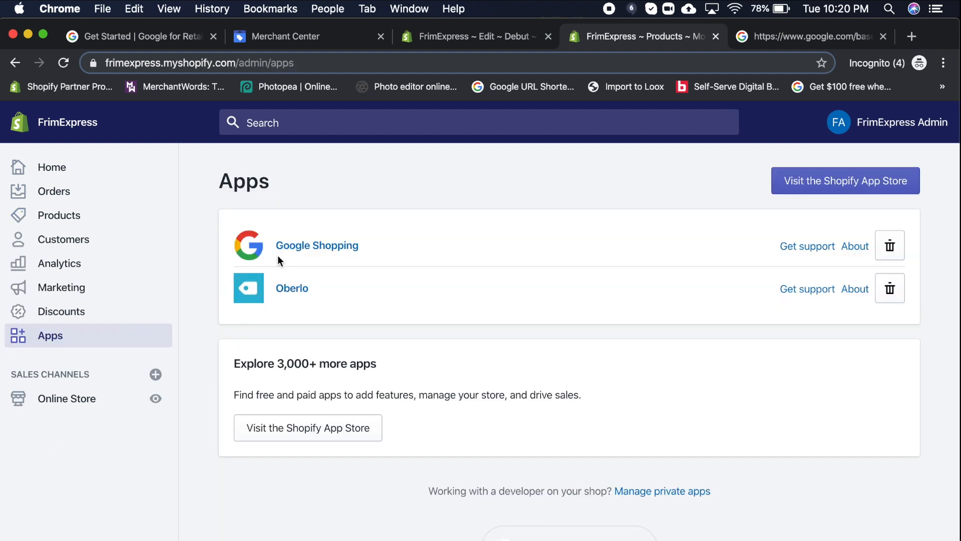
pyautogui.click(314, 253)
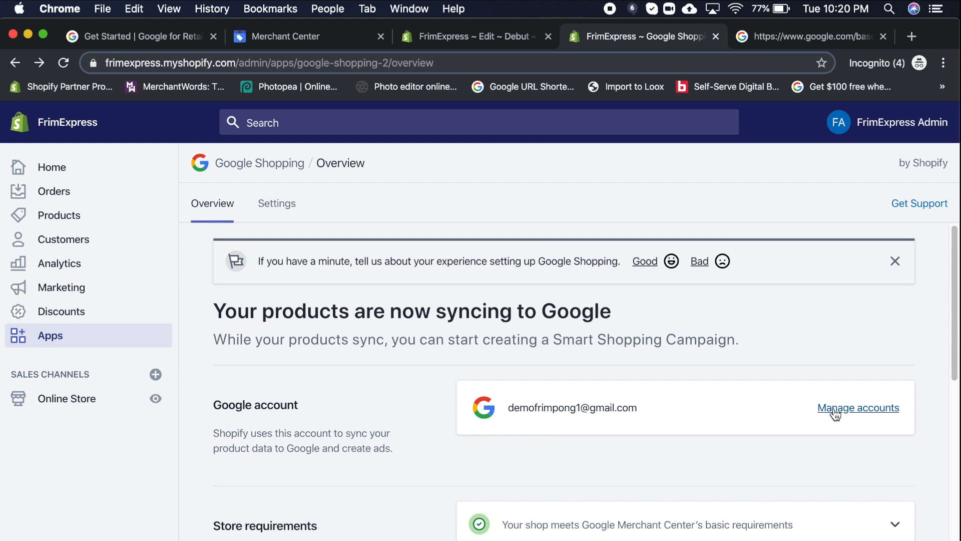
pyautogui.click(842, 408)
pyautogui.scroll(-10, 842, 414)
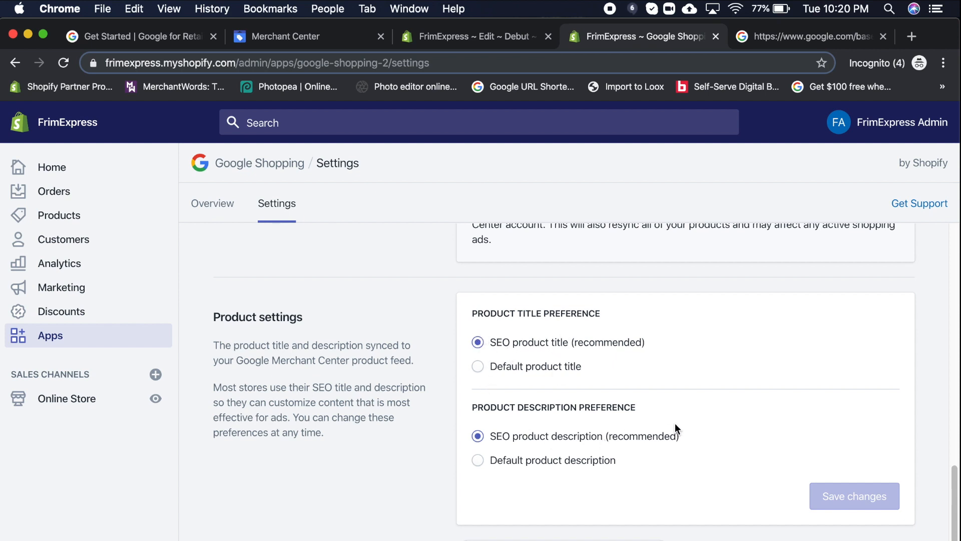
pyautogui.scroll(3, 675, 425)
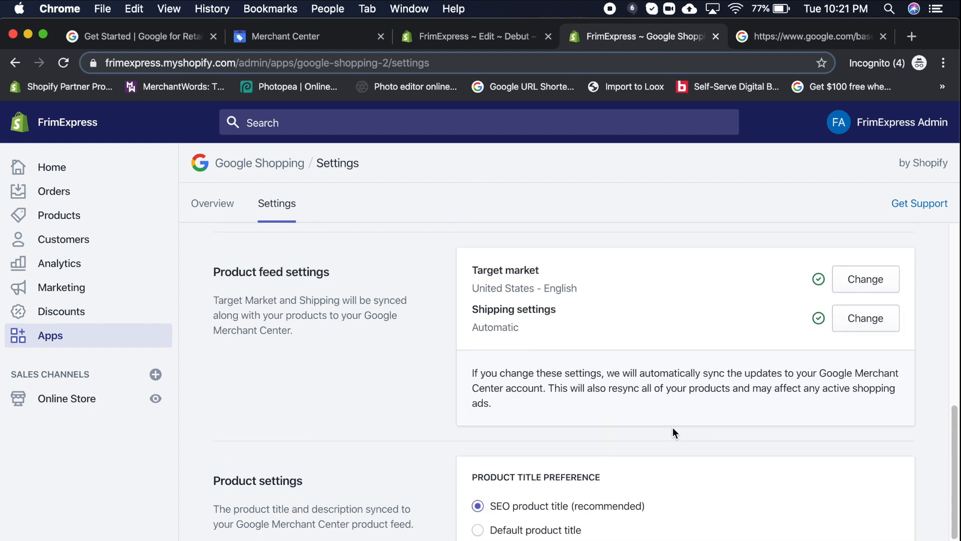
pyautogui.scroll(-2, 672, 433)
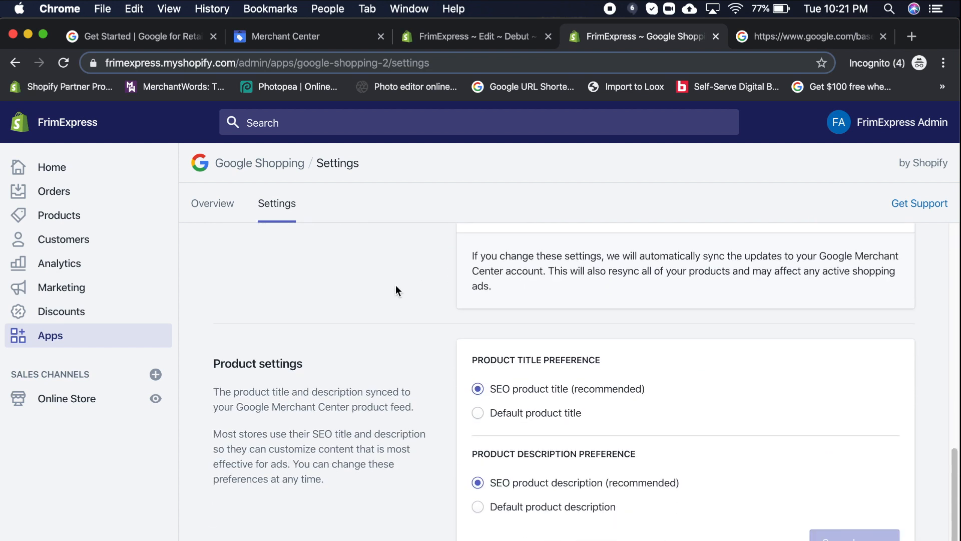
pyautogui.scroll(6, 269, 374)
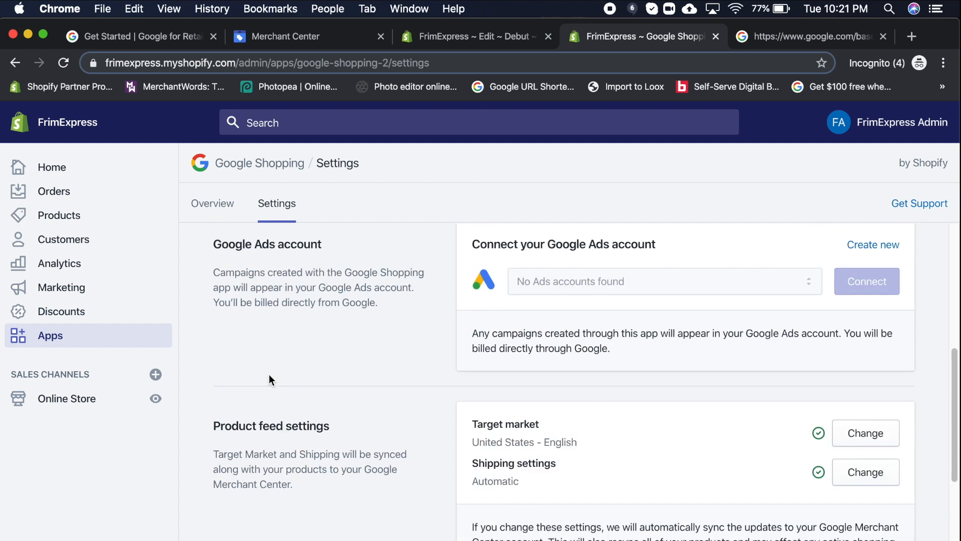
pyautogui.scroll(5, 285, 377)
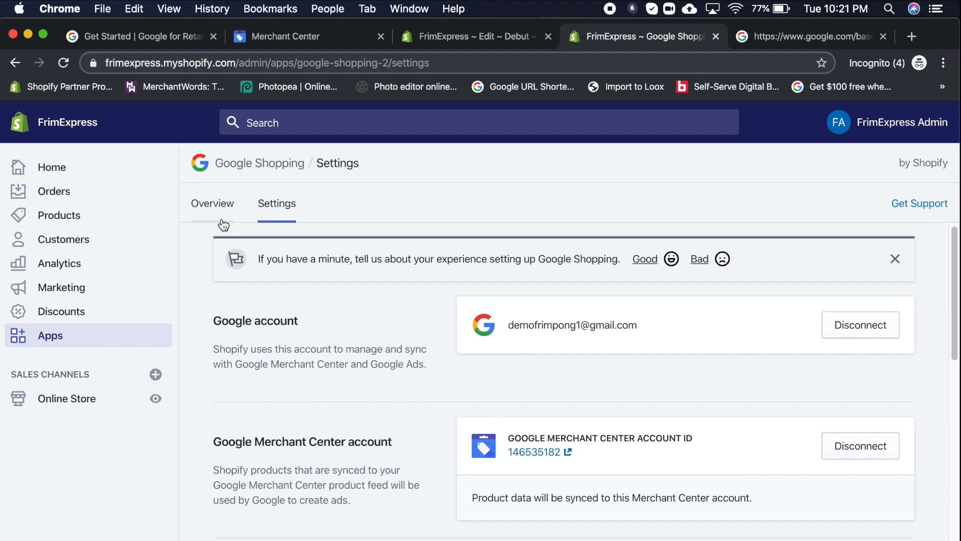
# - Return to the Google Shopping overview and list the products pending review
pyautogui.click(217, 205)
pyautogui.scroll(-10, 401, 471)
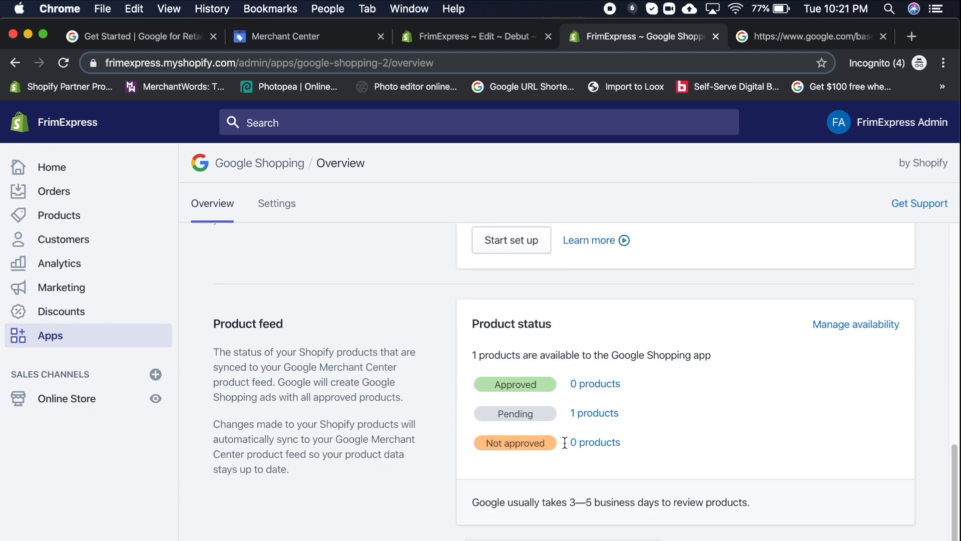
pyautogui.click(581, 415)
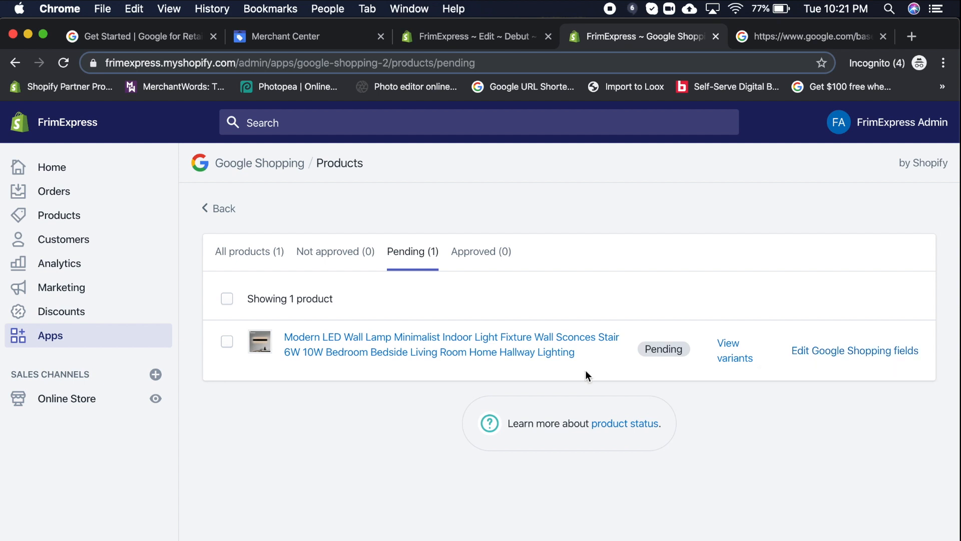
# - Open the LED wall lamp product and reveal its search engine listing fields
pyautogui.click(492, 339)
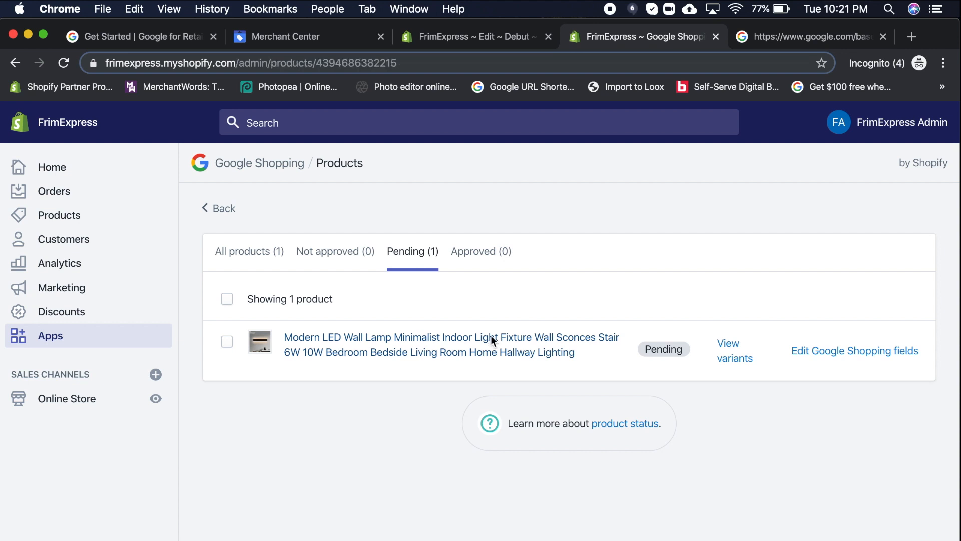
pyautogui.scroll(-20, 519, 488)
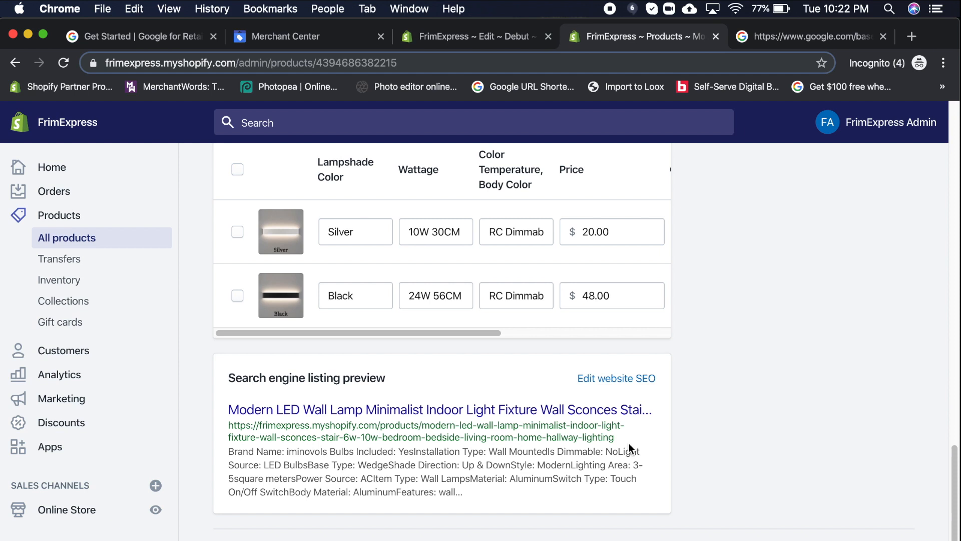
pyautogui.click(617, 379)
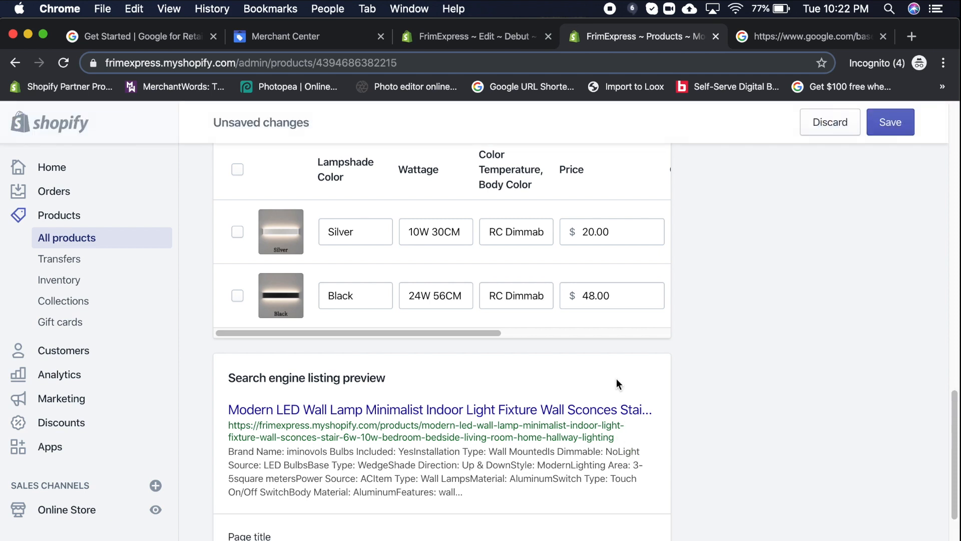
pyautogui.scroll(-2, 614, 462)
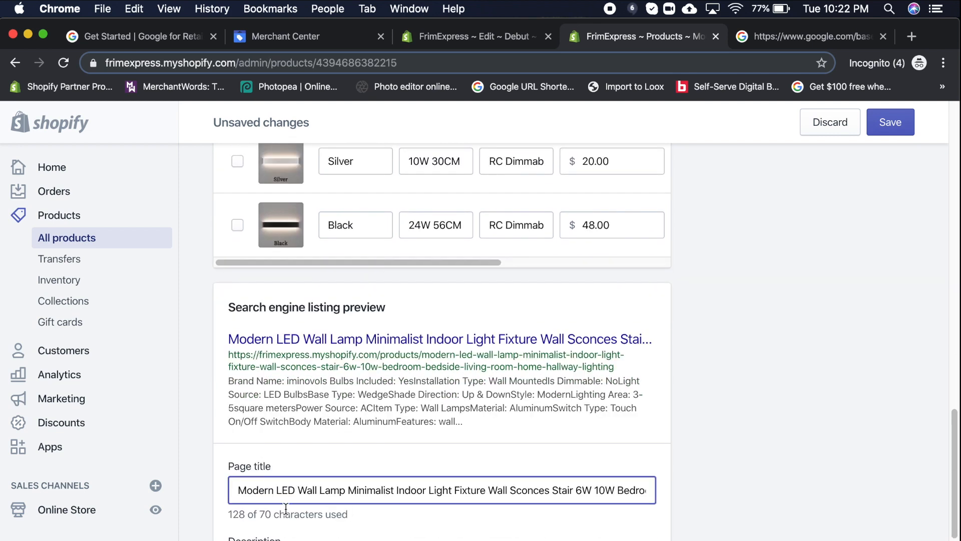
pyautogui.scroll(12, 381, 380)
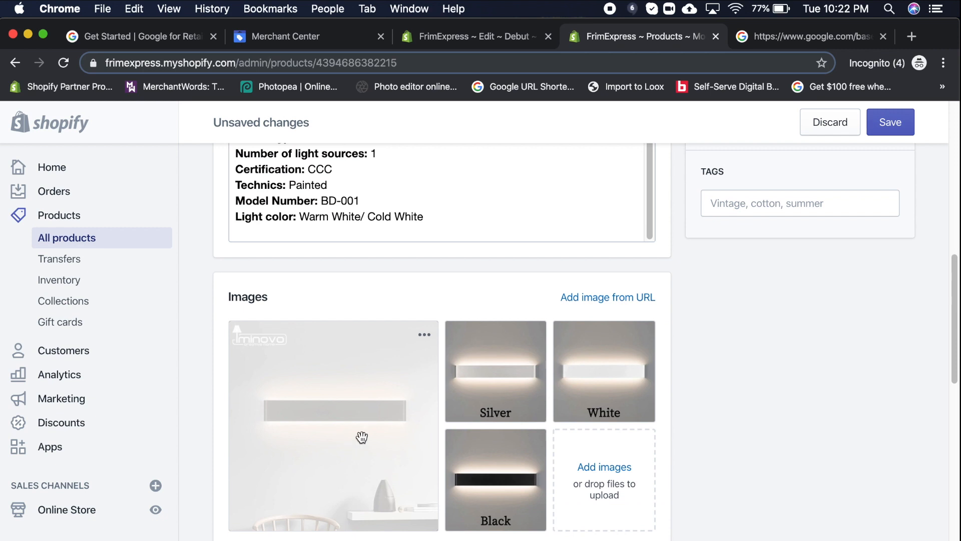
pyautogui.scroll(-6, 380, 455)
pyautogui.scroll(-4, 381, 458)
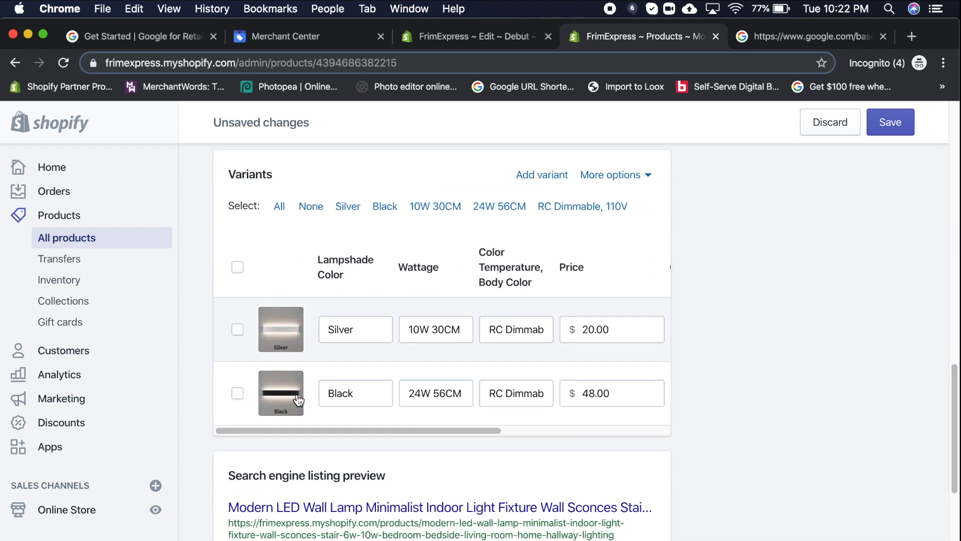
# - Replace the page title with 'Modern Minimalistic', fixing the misspelling via suggestion
pyautogui.moveTo(236, 502); pyautogui.dragTo(723, 532)
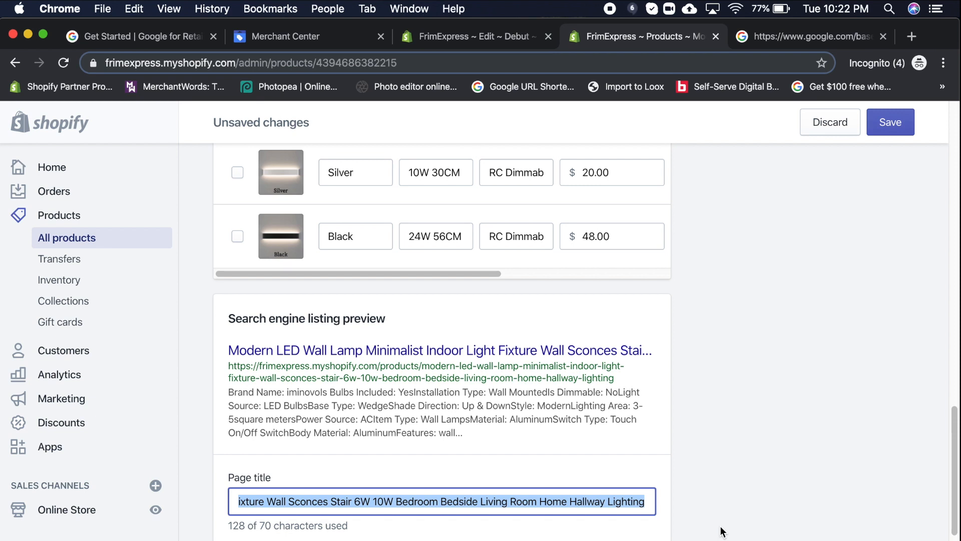
pyautogui.write('Modern Mi')
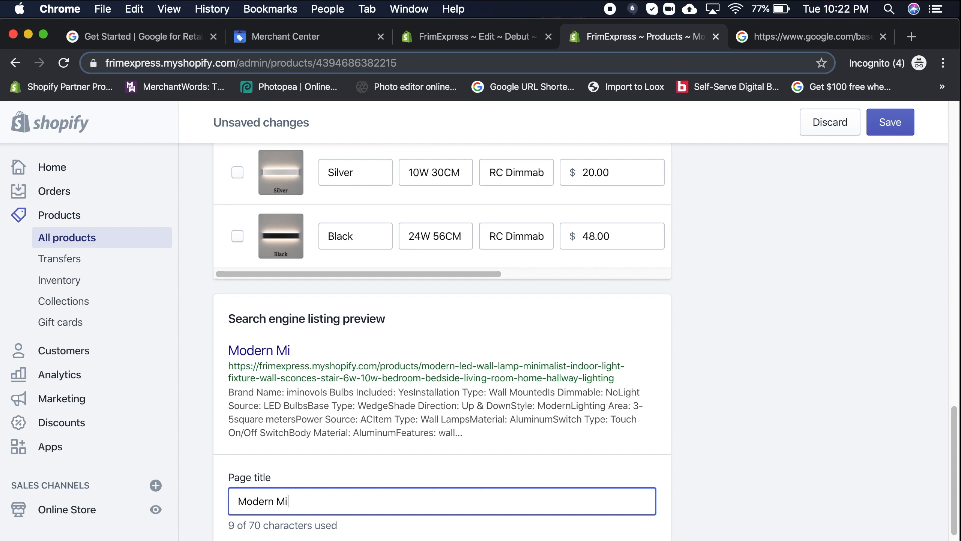
pyautogui.write('nimalstic')
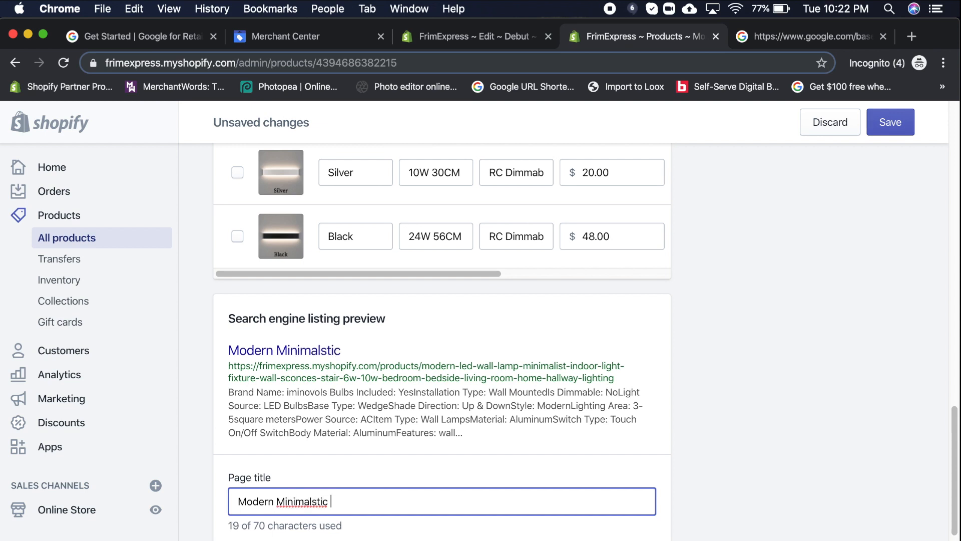
pyautogui.rightClick(307, 502)
pyautogui.click(389, 362)
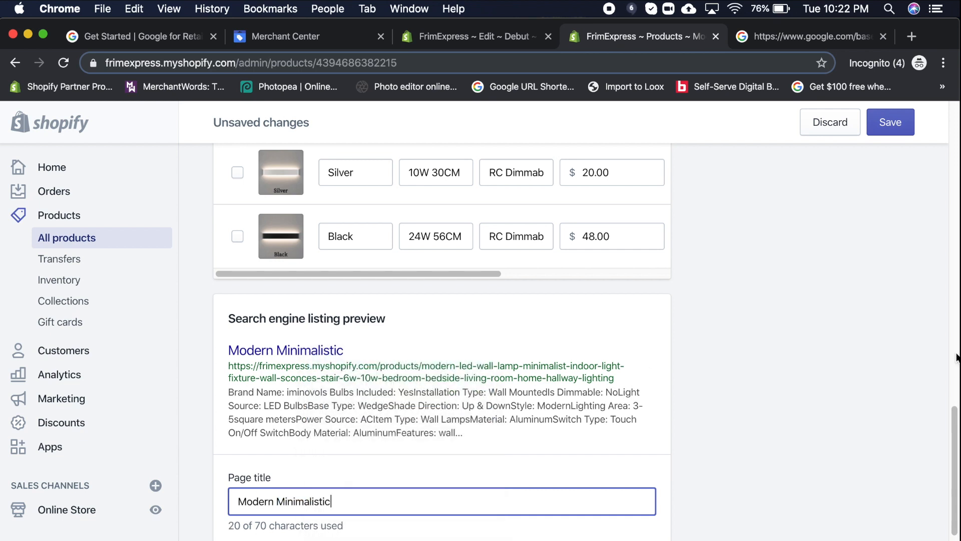
# - Complete the title as 'Modern Minimalistic Indoor Wall Light Fixture', checking the 70-character limit
pyautogui.moveTo(954, 430); pyautogui.dragTo(953, 145)
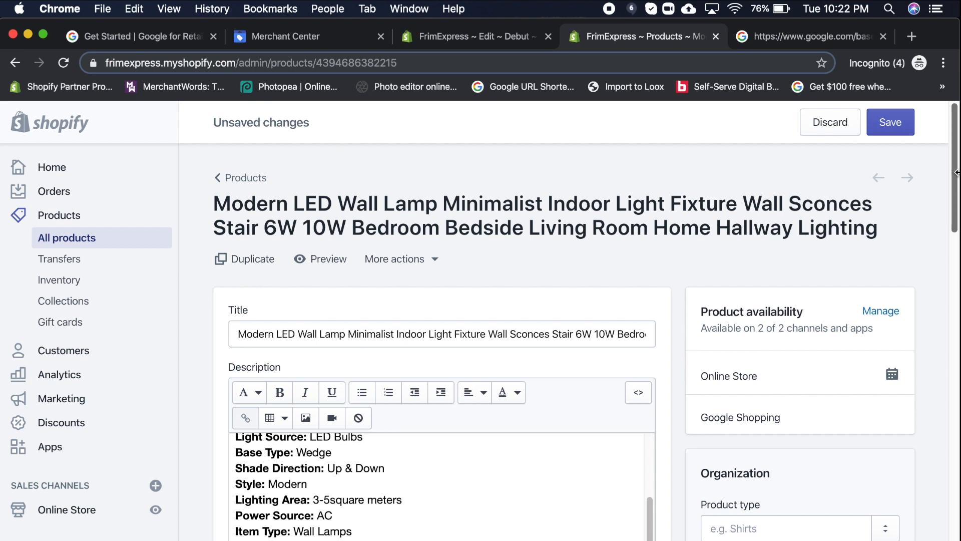
pyautogui.moveTo(956, 173); pyautogui.dragTo(958, 464)
pyautogui.write('Indoor ')
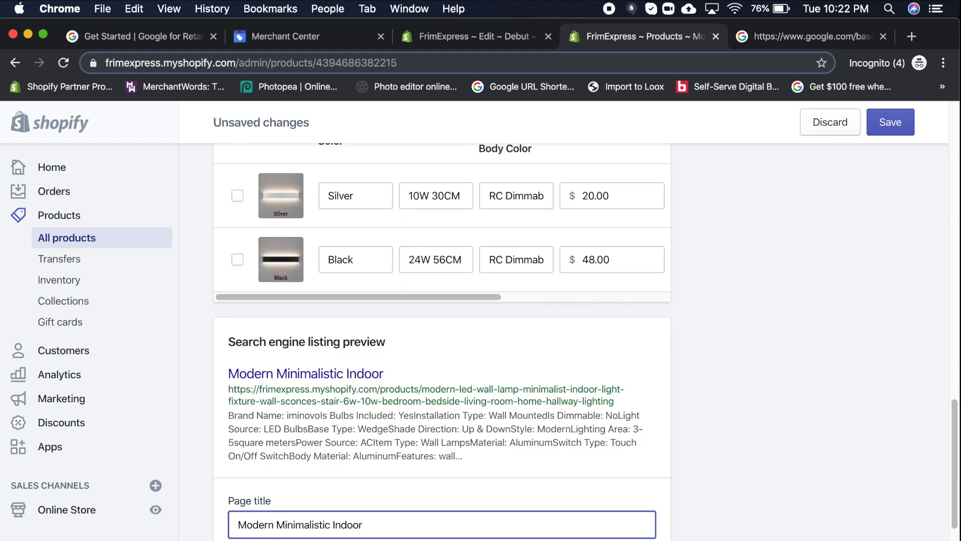
pyautogui.write('Wall Light Fixtures')
pyautogui.press('BackSpace')
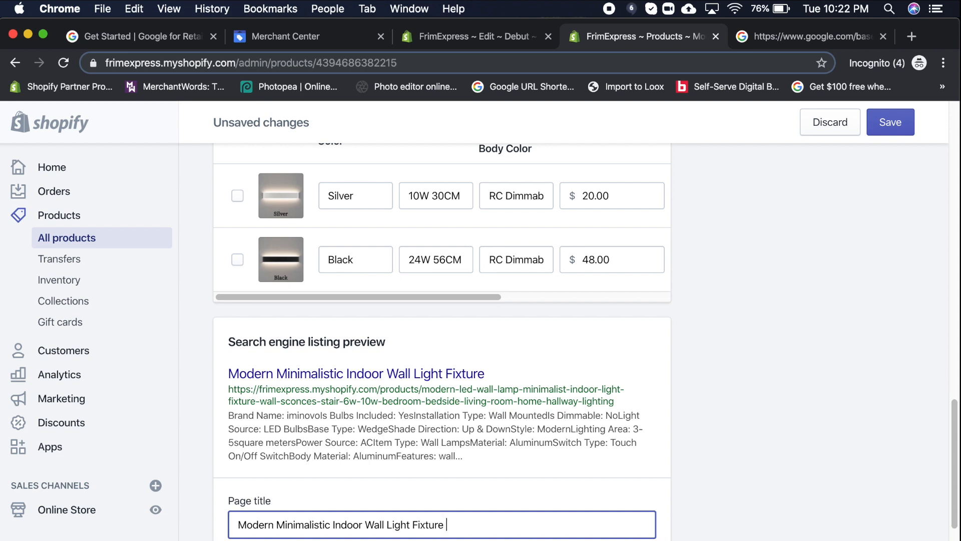
pyautogui.scroll(-5, 943, 447)
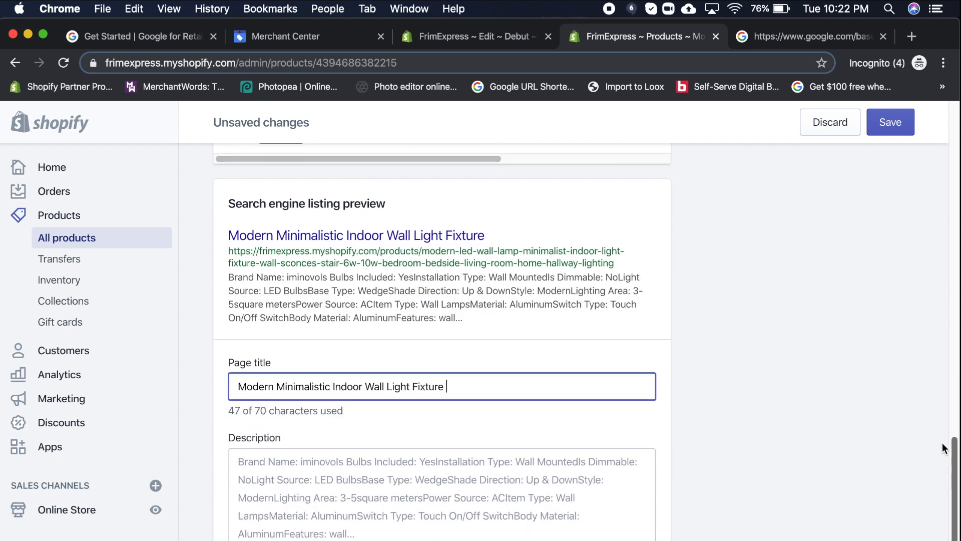
pyautogui.moveTo(252, 398); pyautogui.dragTo(313, 397)
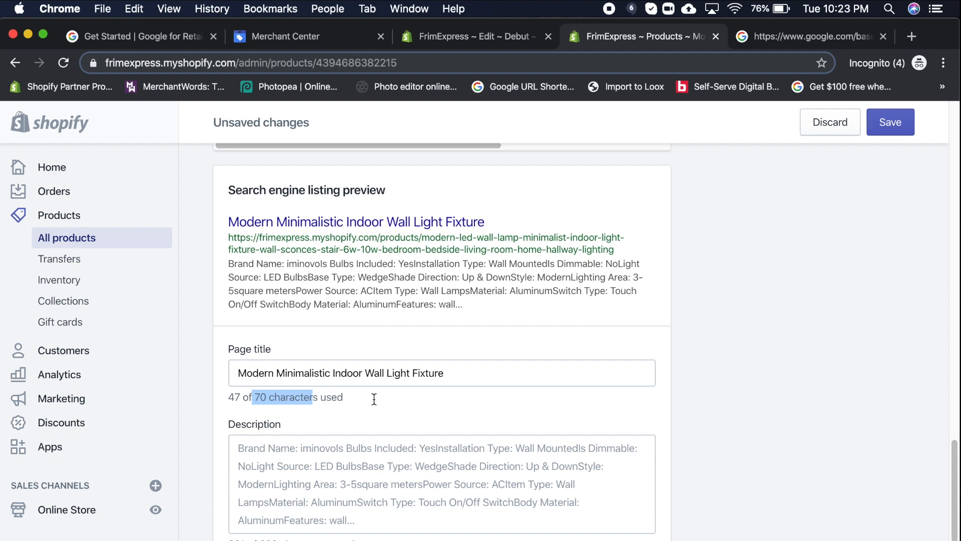
pyautogui.moveTo(953, 489); pyautogui.dragTo(944, 114)
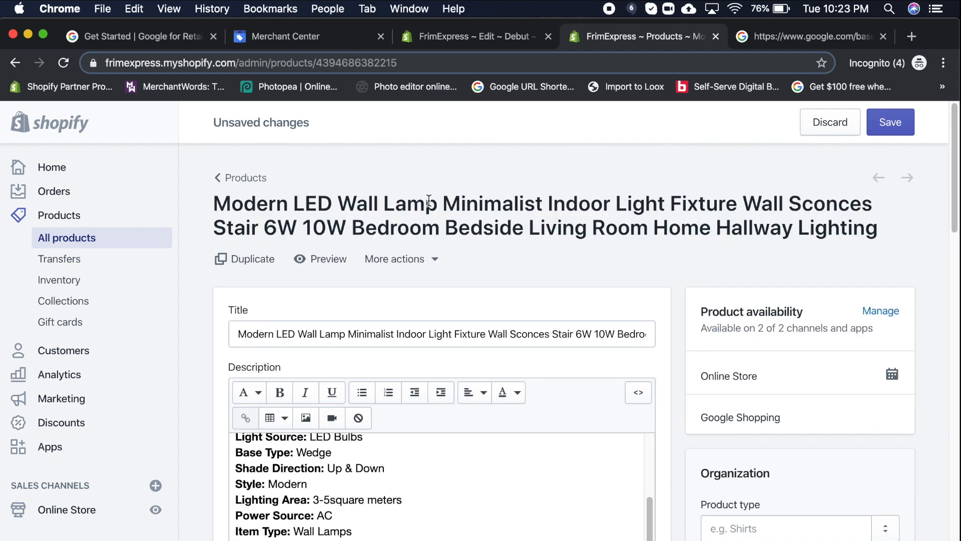
pyautogui.moveTo(956, 138); pyautogui.dragTo(958, 439)
# - Insert 'LED' into the page title before 'Indoor'
pyautogui.click(322, 496)
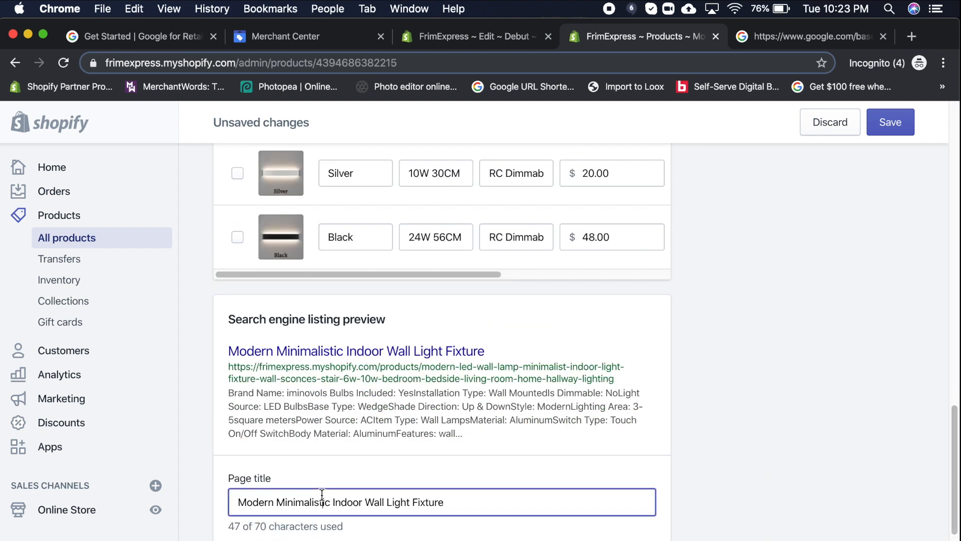
pyautogui.write('LED')
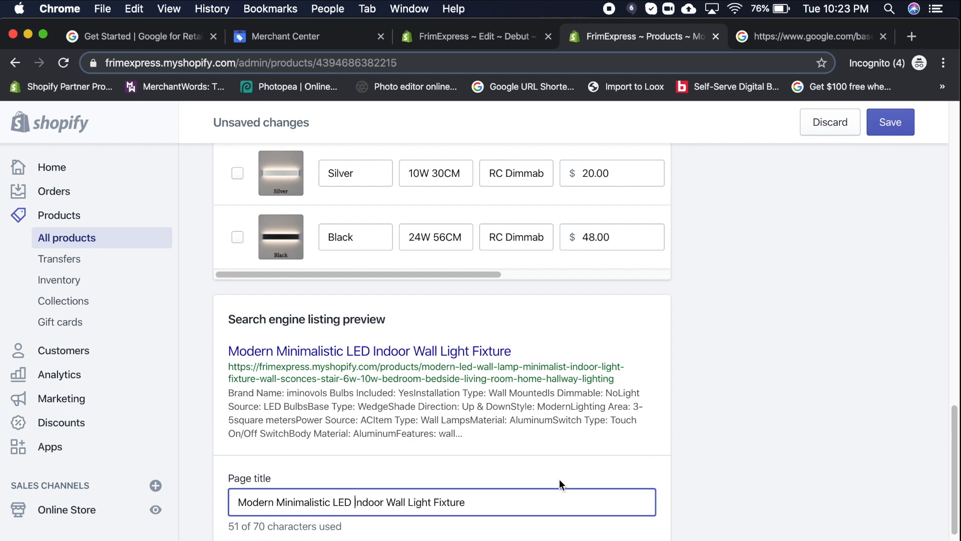
pyautogui.moveTo(954, 453); pyautogui.dragTo(954, 158)
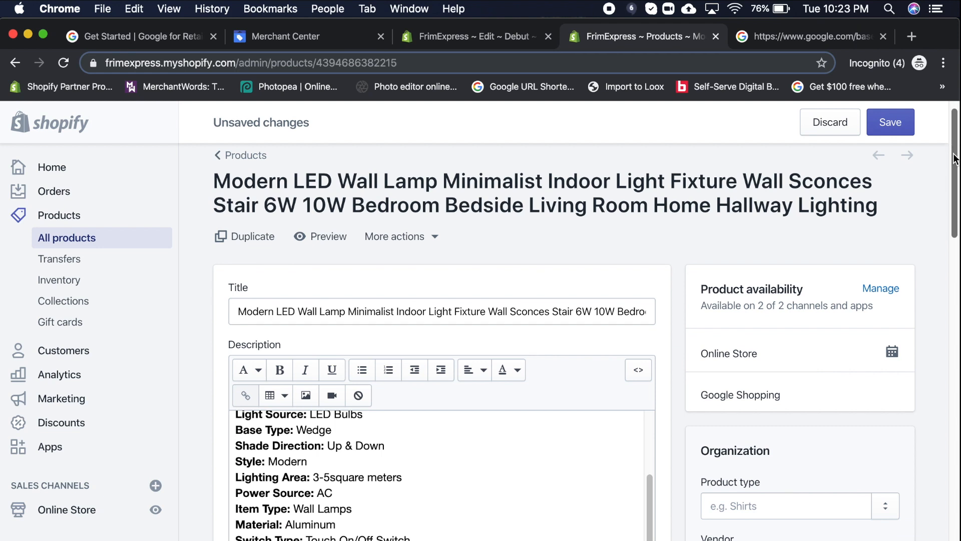
pyautogui.moveTo(955, 158); pyautogui.dragTo(956, 414)
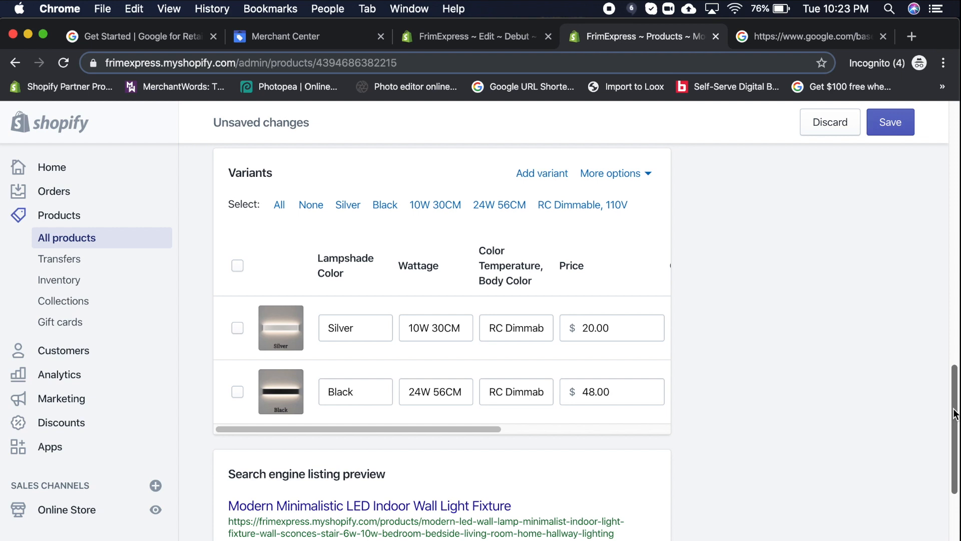
pyautogui.moveTo(954, 410); pyautogui.dragTo(955, 539)
# - Append '- FrimExpress' to the end of the page title
pyautogui.click(476, 262)
pyautogui.press('BackSpace')
pyautogui.write('-')
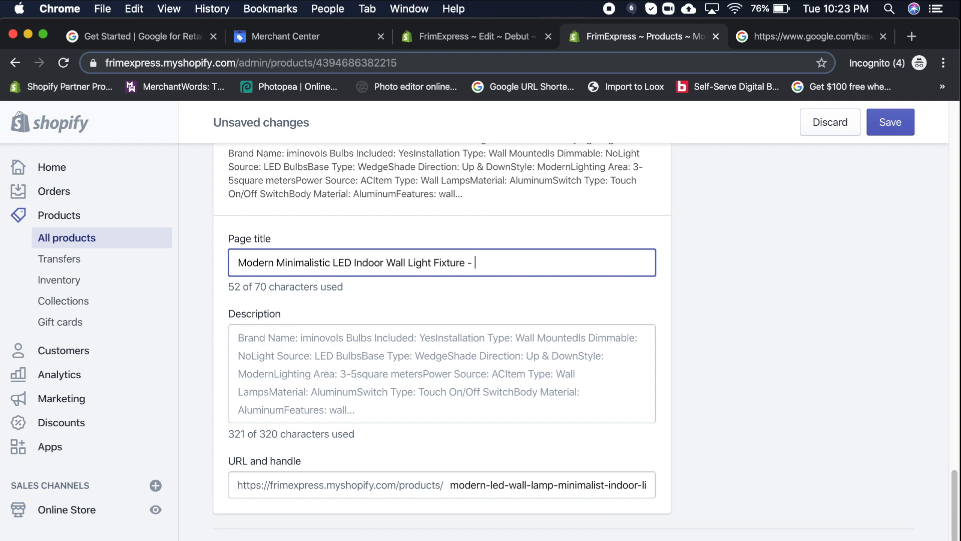
pyautogui.press('BackSpace')
pyautogui.press('BackSpace')
pyautogui.write('(')
pyautogui.press('BackSpace')
pyautogui.scroll(10, 526, 325)
pyautogui.scroll(-4, 531, 350)
pyautogui.scroll(-5, 535, 375)
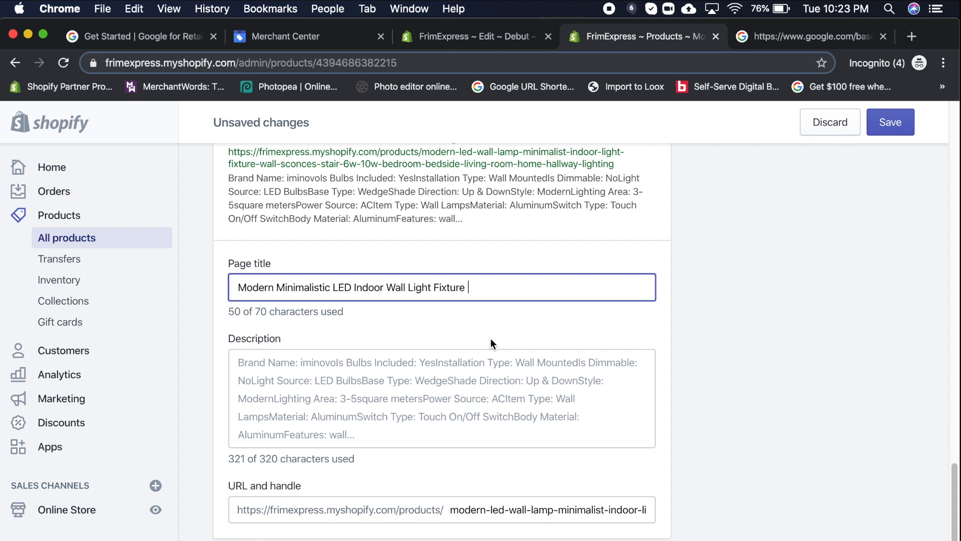
pyautogui.write('- FrimE')
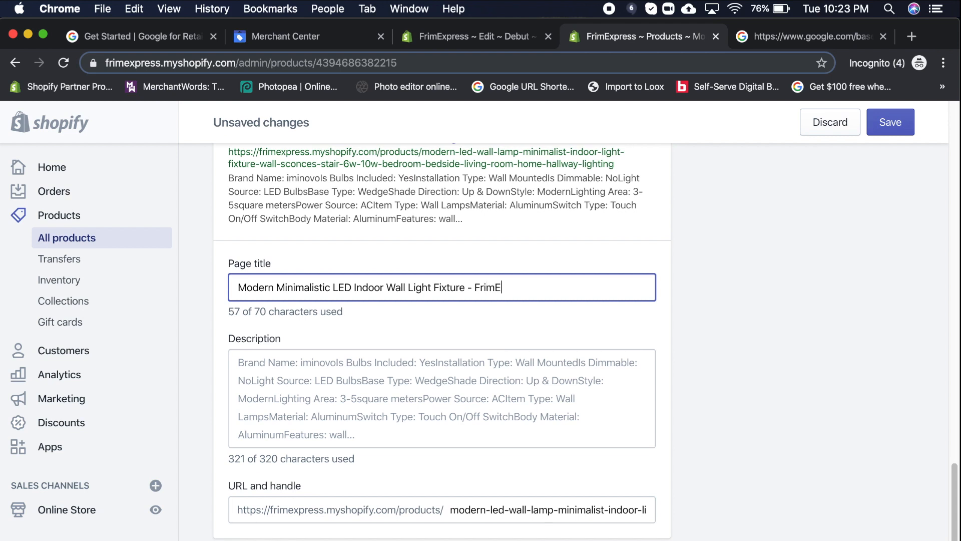
pyautogui.write('xpress')
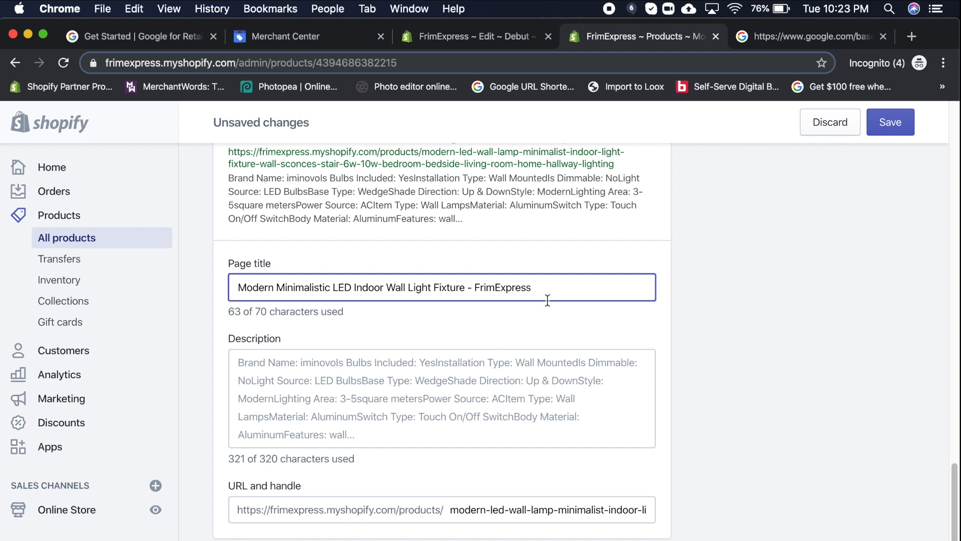
# - Prefix the title with 'FrimExpress |' and delete the duplicate trailing brand name
pyautogui.click(232, 287)
pyautogui.write('FrimExpress ')
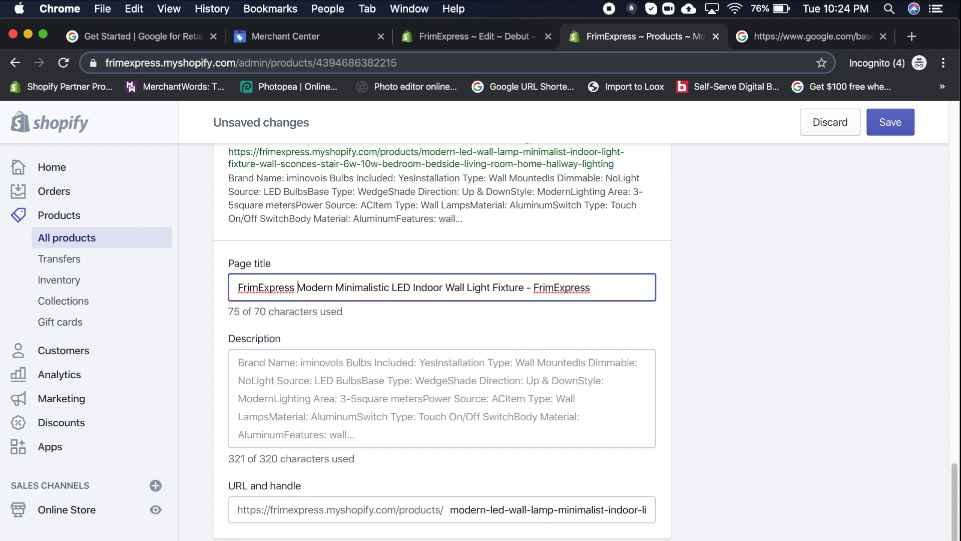
pyautogui.write('|')
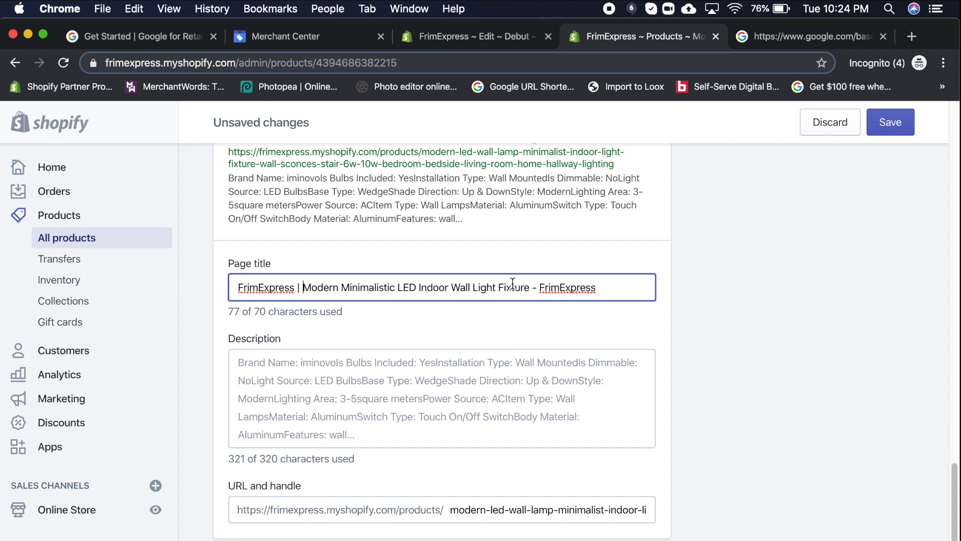
pyautogui.moveTo(537, 289); pyautogui.dragTo(680, 281)
pyautogui.press('BackSpace')
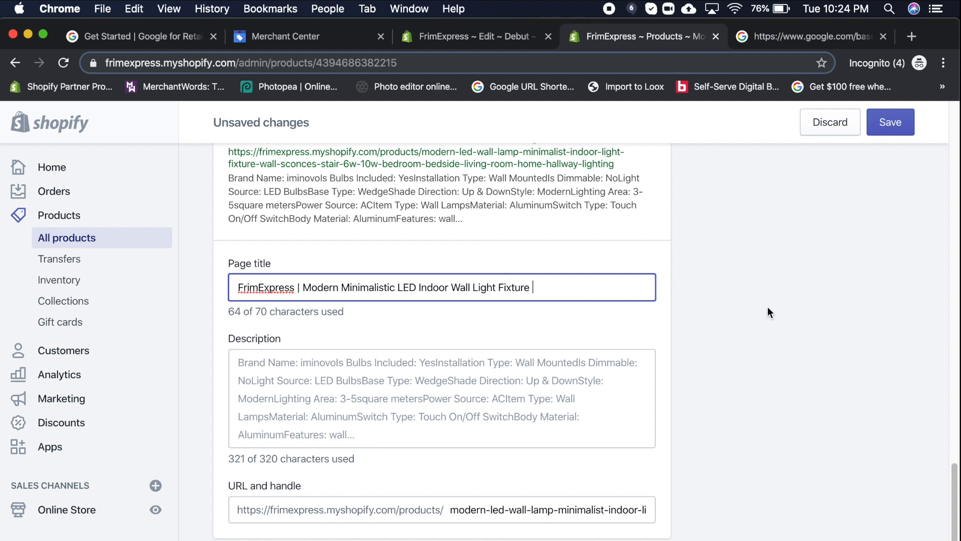
pyautogui.moveTo(955, 474); pyautogui.dragTo(955, 473)
# - Replace the long product title with 'Modern Minimalistic LED Indoor Wall Light Fixture', copied from the page title
pyautogui.scroll(5, 956, 478)
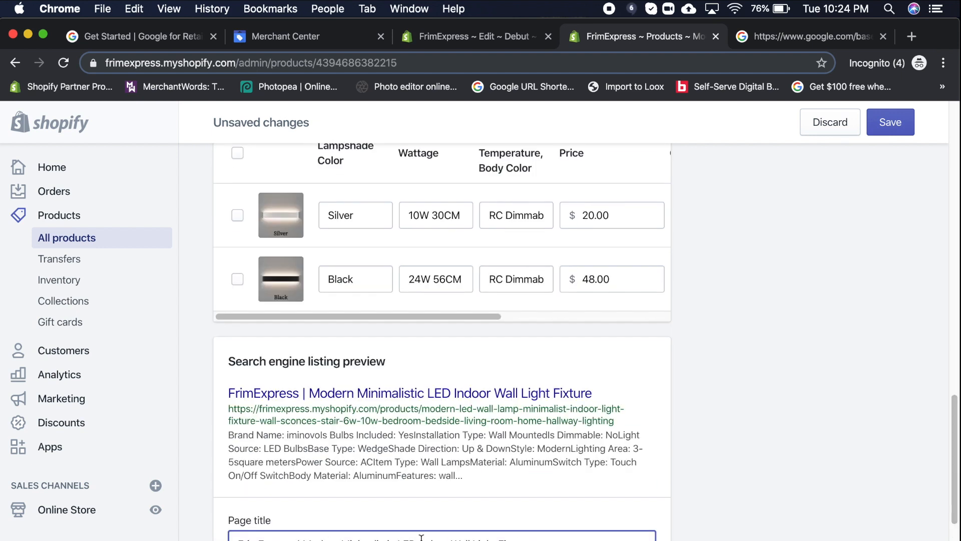
pyautogui.moveTo(533, 538); pyautogui.dragTo(304, 538)
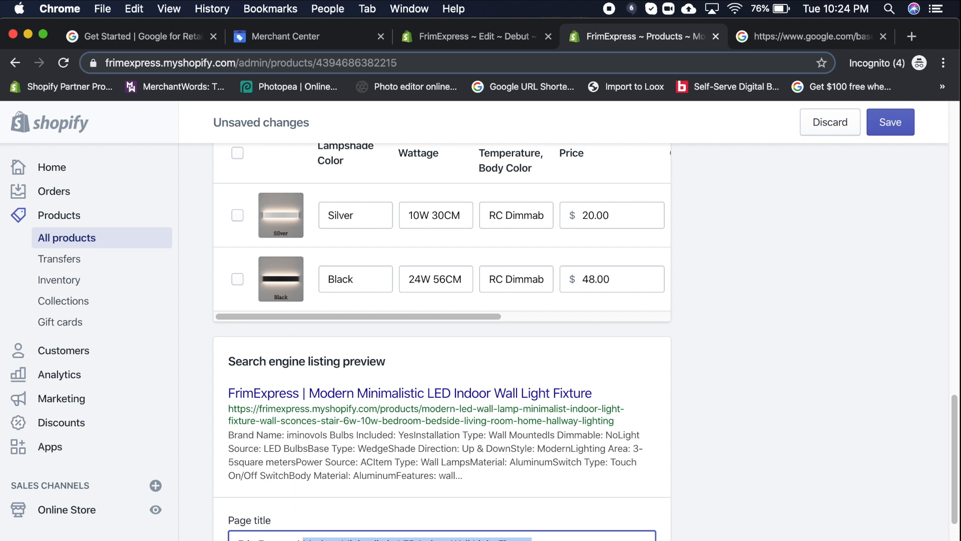
pyautogui.rightClick(306, 538)
pyautogui.click(347, 412)
pyautogui.moveTo(956, 412); pyautogui.dragTo(931, 121)
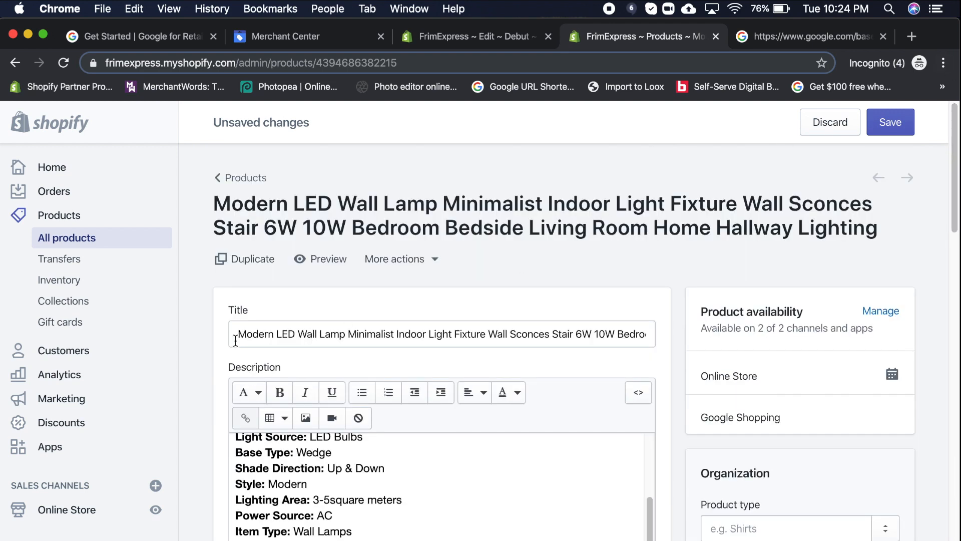
pyautogui.moveTo(232, 343); pyautogui.dragTo(785, 331)
pyautogui.rightClick(440, 336)
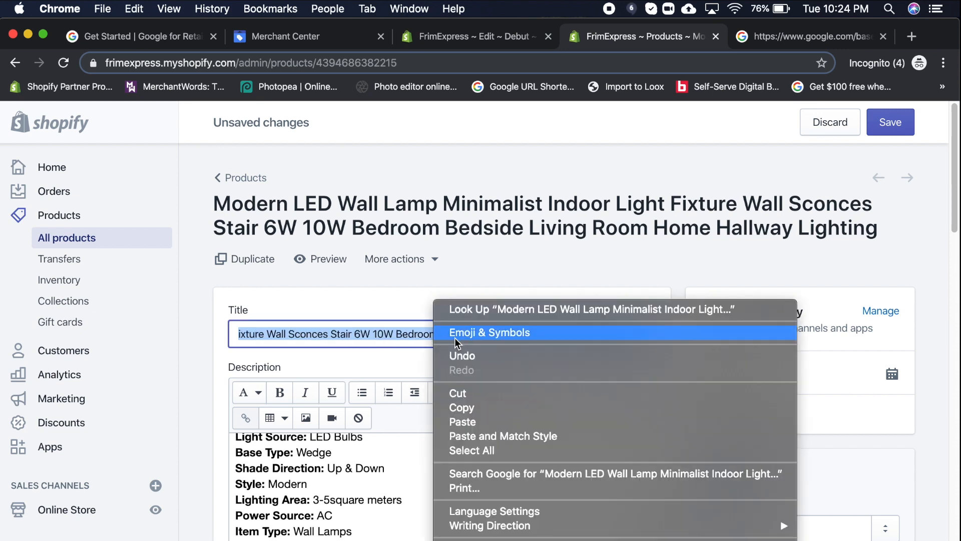
pyautogui.click(489, 422)
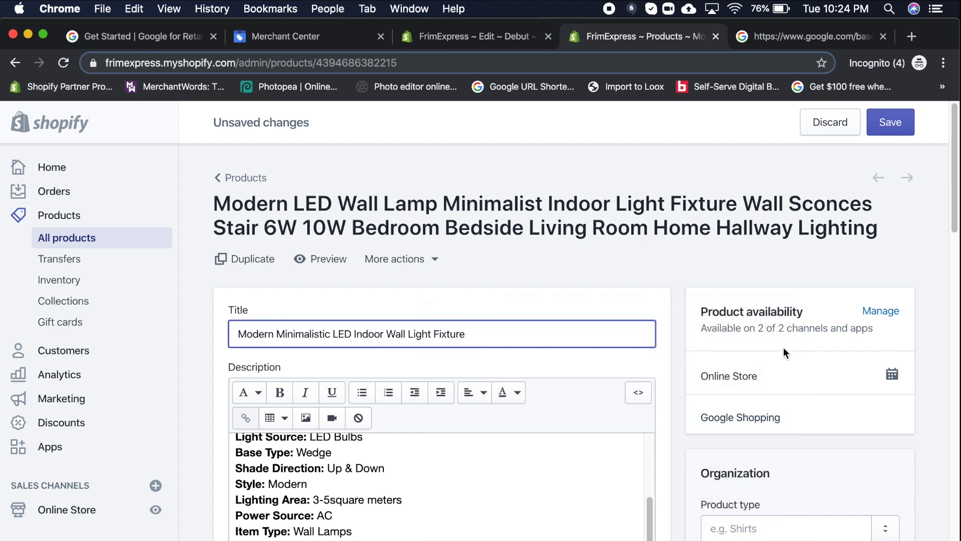
pyautogui.moveTo(954, 170); pyautogui.dragTo(951, 483)
pyautogui.click(451, 525)
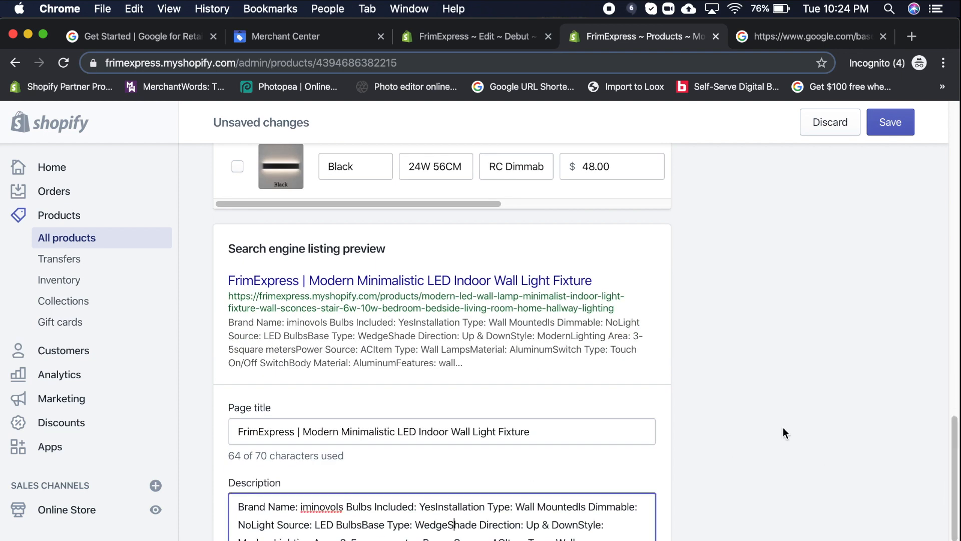
# - Clear the old search description and begin it with 'Introducing our Modern'
pyautogui.scroll(-4, 784, 433)
pyautogui.moveTo(336, 509); pyautogui.dragTo(153, 302)
pyautogui.press('BackSpace')
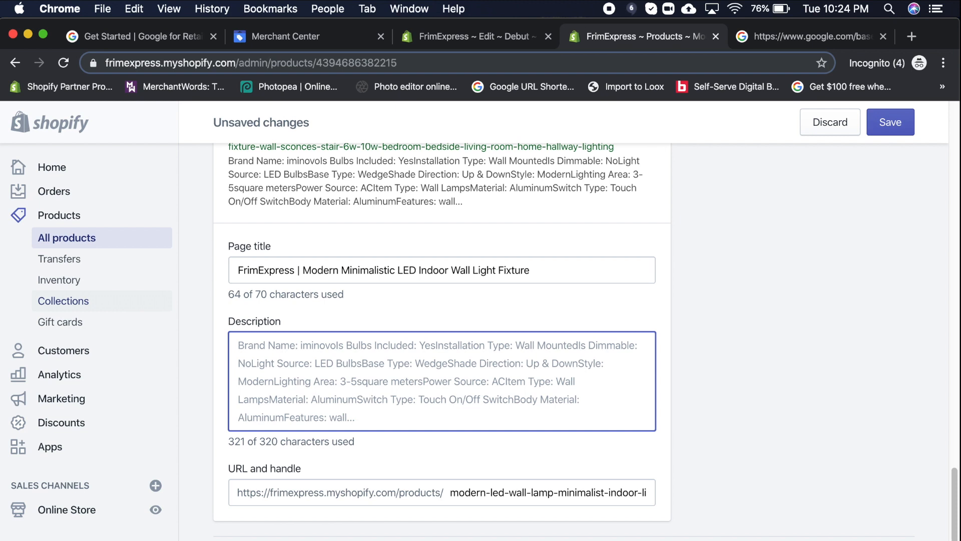
pyautogui.write('Introductio')
pyautogui.press('BackSpace')
pyautogui.press('BackSpace')
pyautogui.press('BackSpace')
pyautogui.write('ing our ')
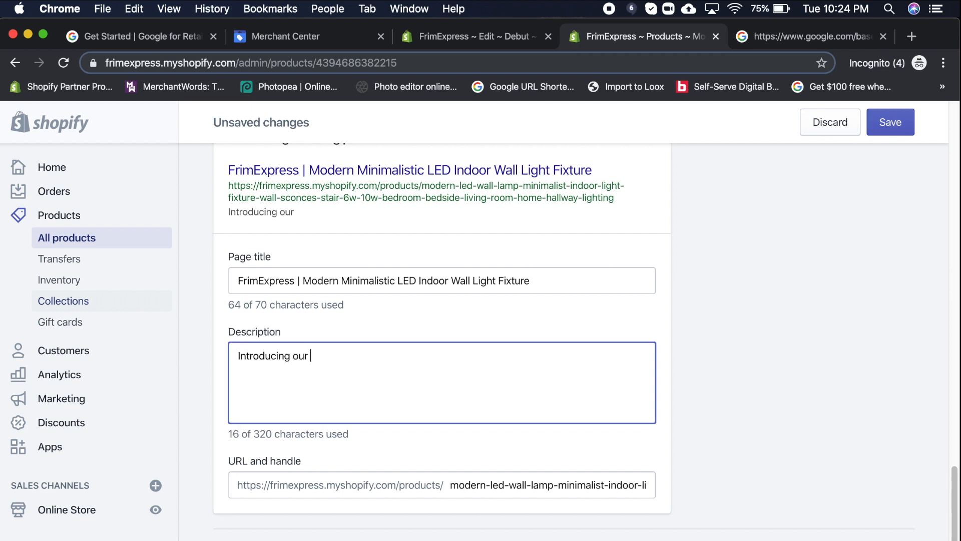
pyautogui.write('Modern')
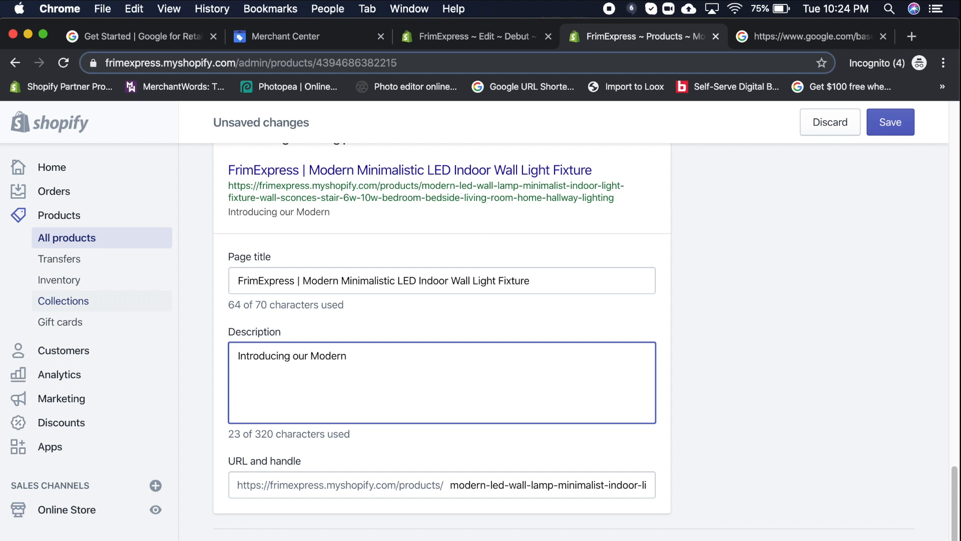
# - Swap 'Modern' for the full product name and add 'Available in two distinctive lampshades ( silver & black ).'
pyautogui.moveTo(304, 281); pyautogui.dragTo(645, 281)
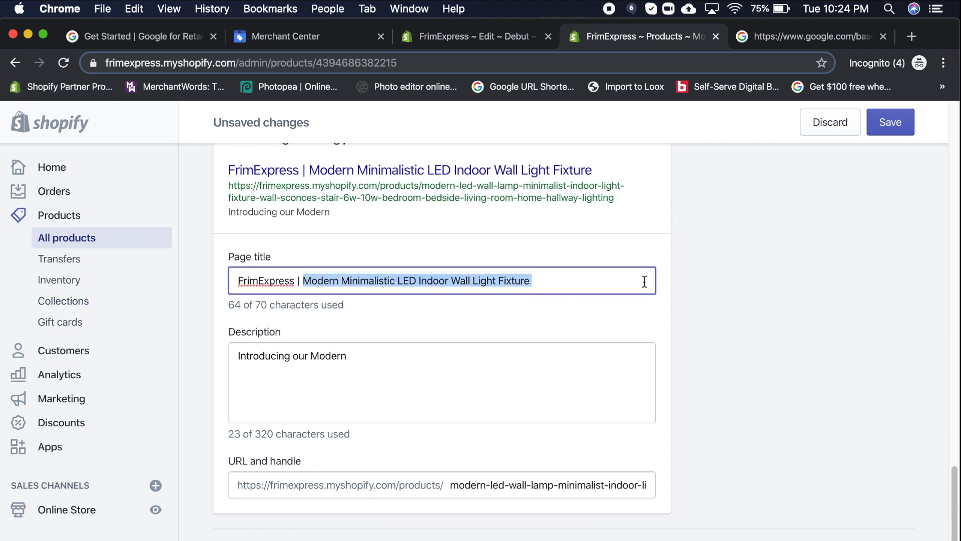
pyautogui.press('super+c')
pyautogui.doubleClick(321, 355)
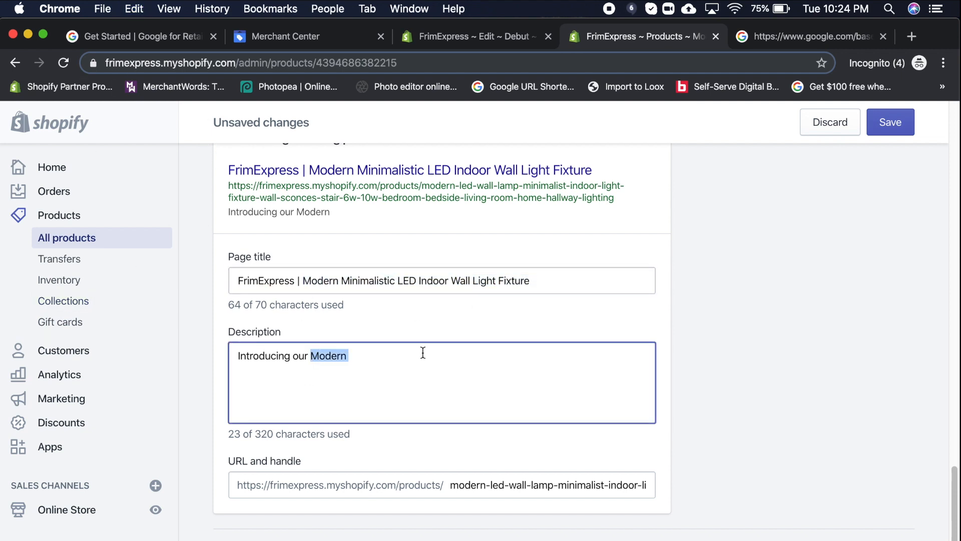
pyautogui.press('super+v')
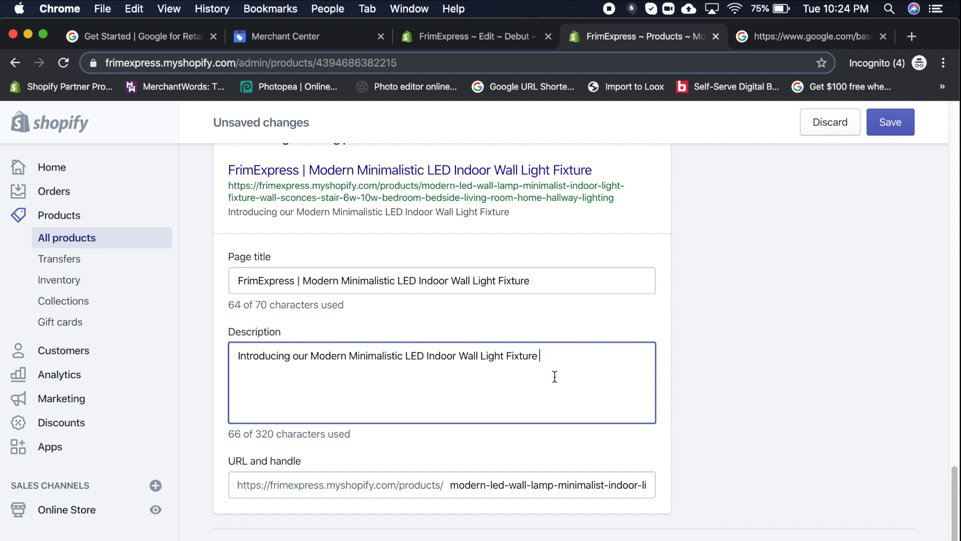
pyautogui.write('. Available in ')
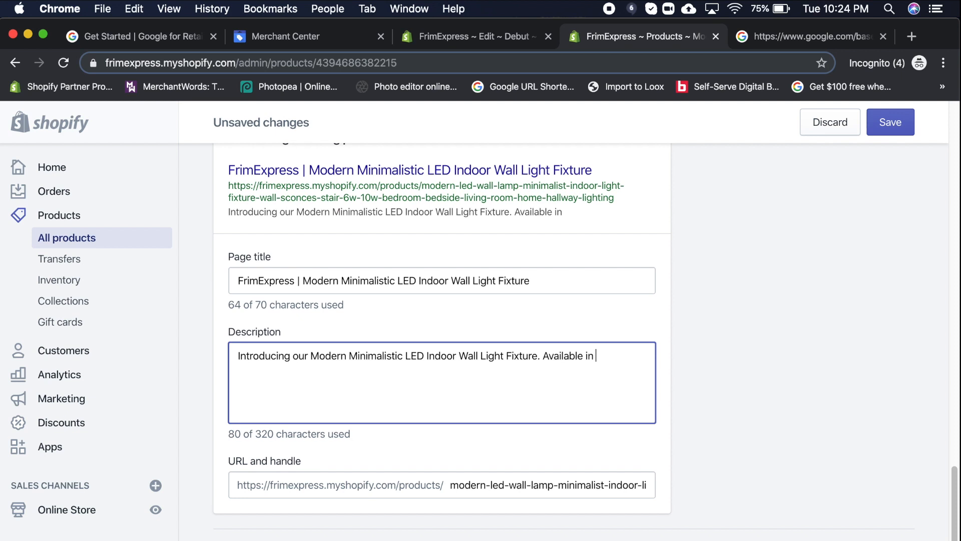
pyautogui.write('two distinctive lampshades')
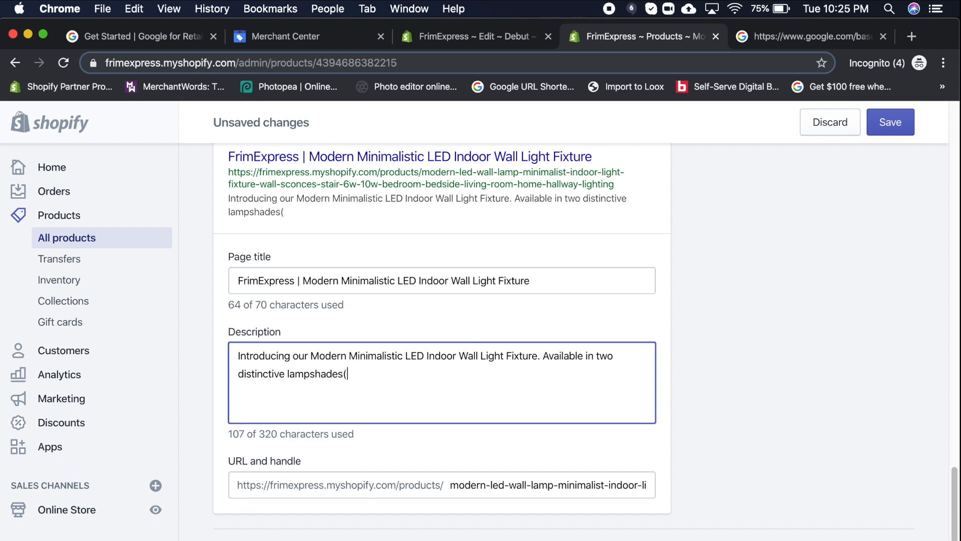
pyautogui.write(' ( silver ')
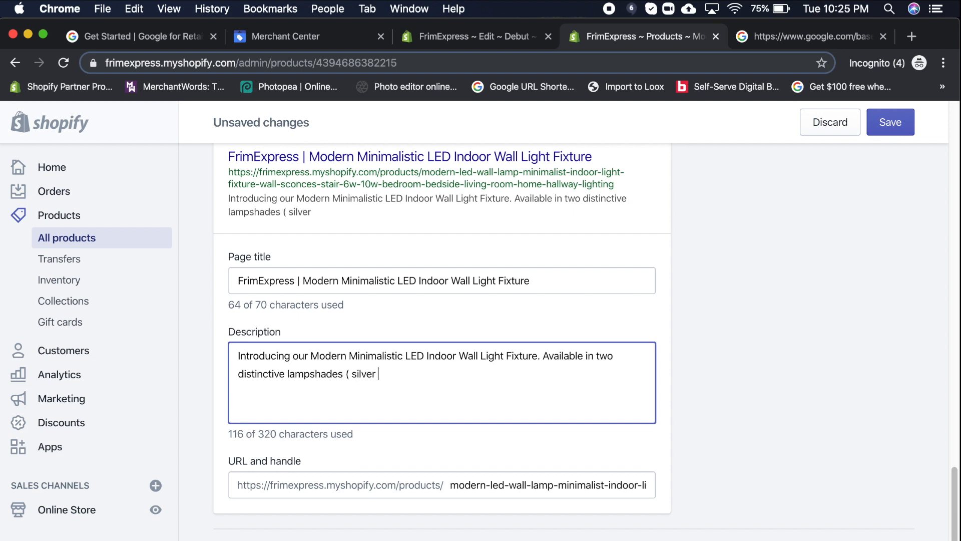
pyautogui.write('& blac')
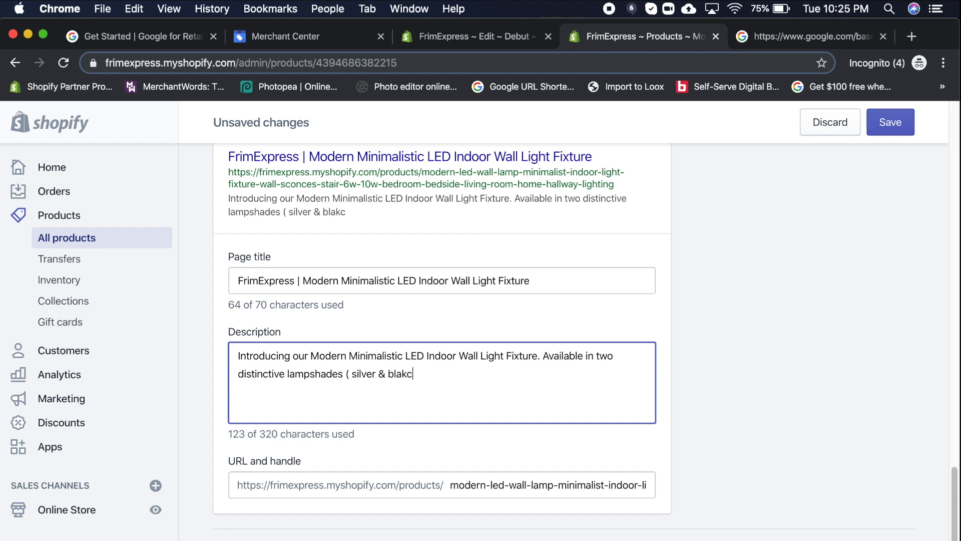
pyautogui.write('k ).')
# - Replace the URL handle with the product name, giving modern-minimalistic-led-indoor-wall-light-fixture
pyautogui.click(536, 281)
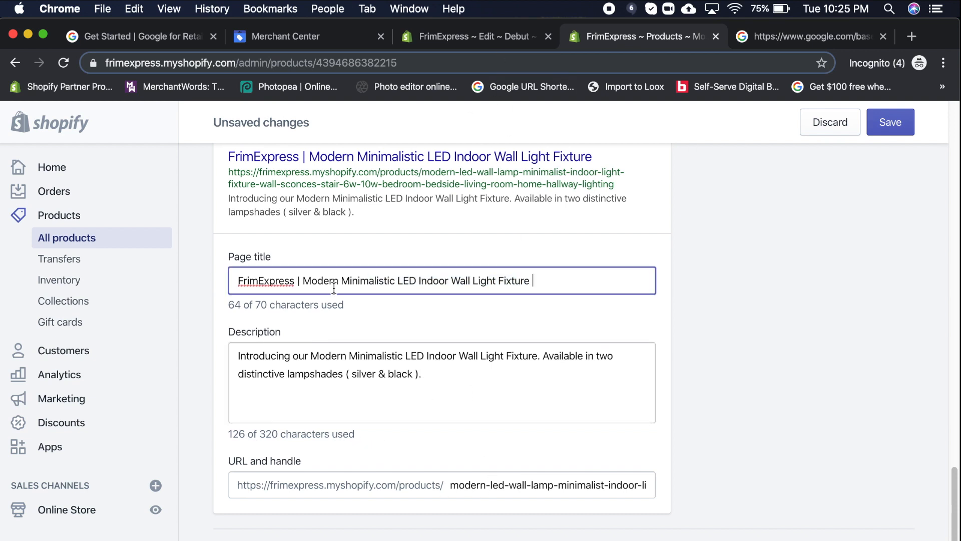
pyautogui.keyDown('shift'); pyautogui.click(307, 280); pyautogui.keyUp('shift')
pyautogui.keyDown('shift'); pyautogui.click(303, 281); pyautogui.keyUp('shift')
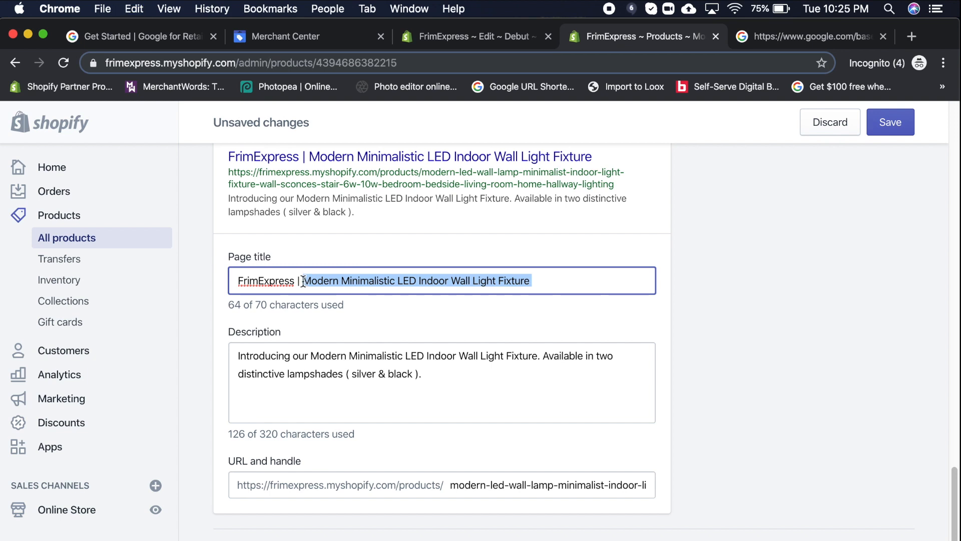
pyautogui.click(455, 485)
pyautogui.press('super+a')
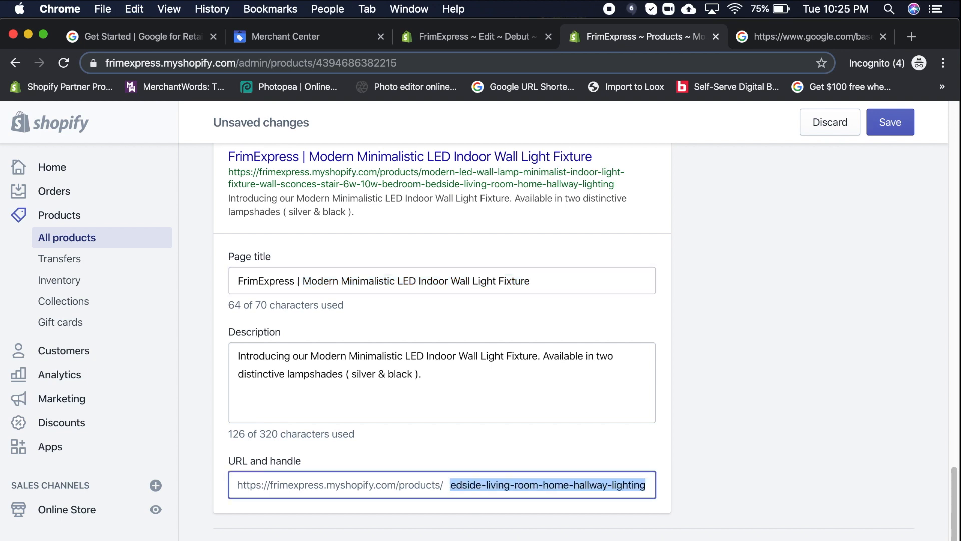
pyautogui.press('super+v')
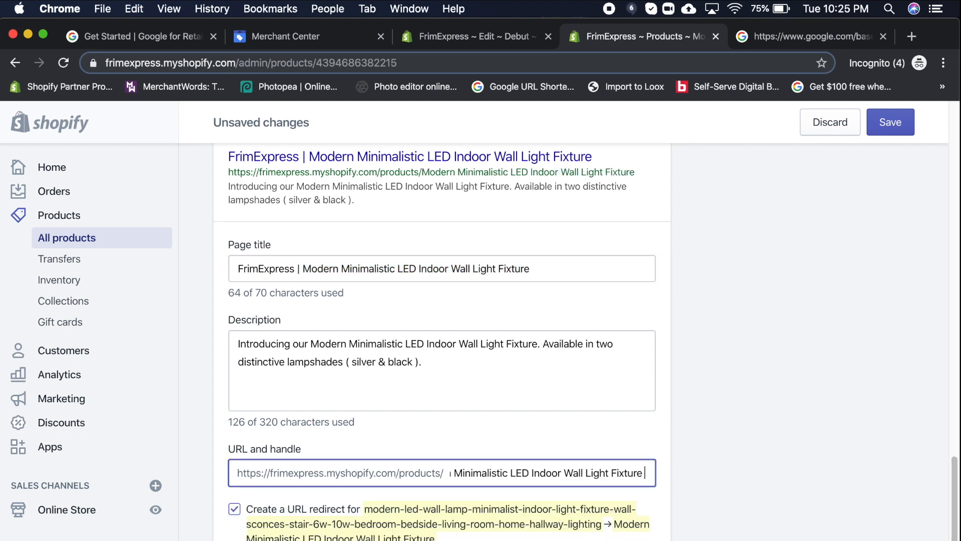
pyautogui.click(725, 484)
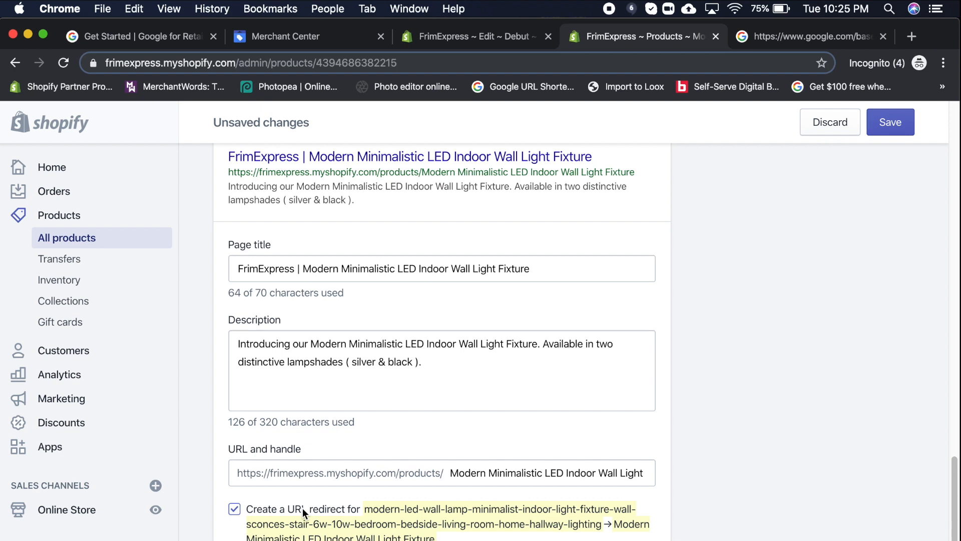
# - Save the product and check the end of the new URL handle
pyautogui.click(893, 121)
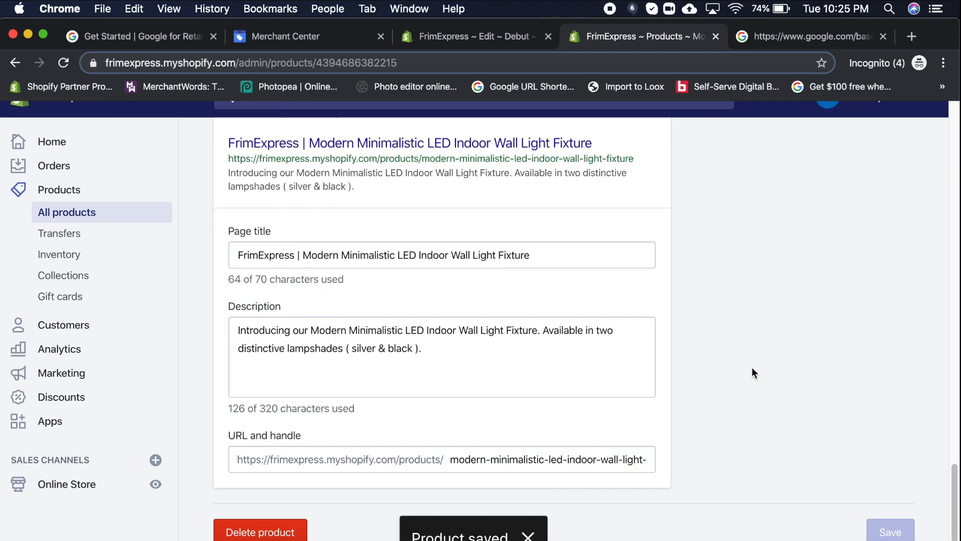
pyautogui.moveTo(572, 484); pyautogui.dragTo(702, 517)
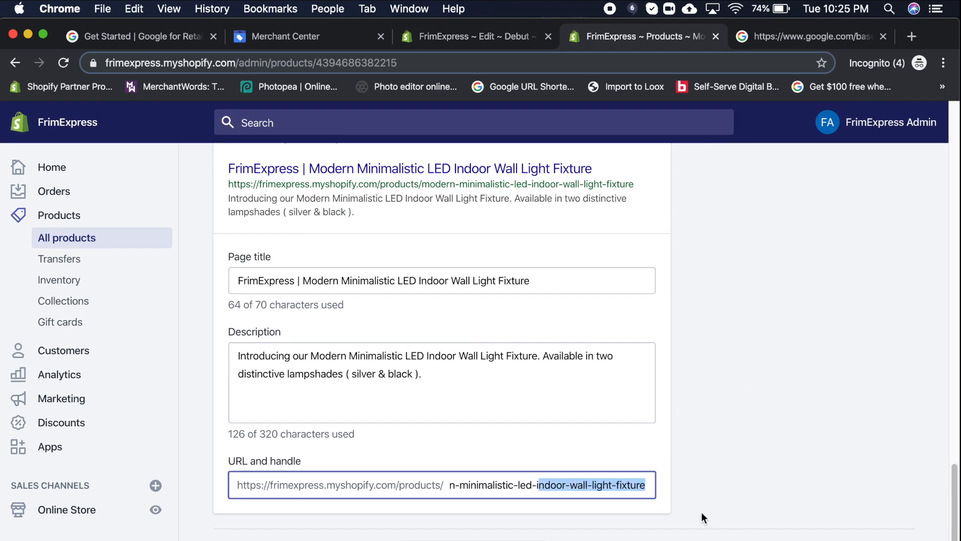
pyautogui.click(688, 459)
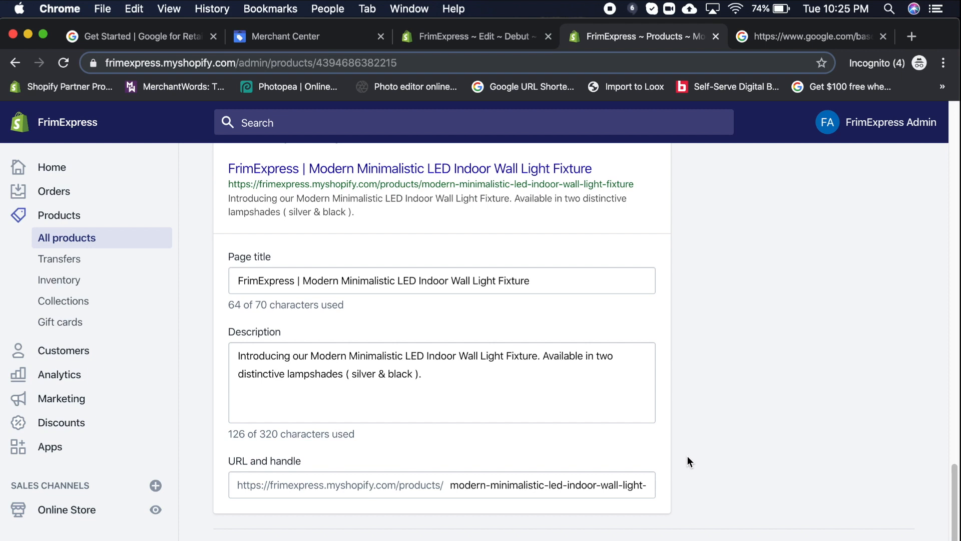